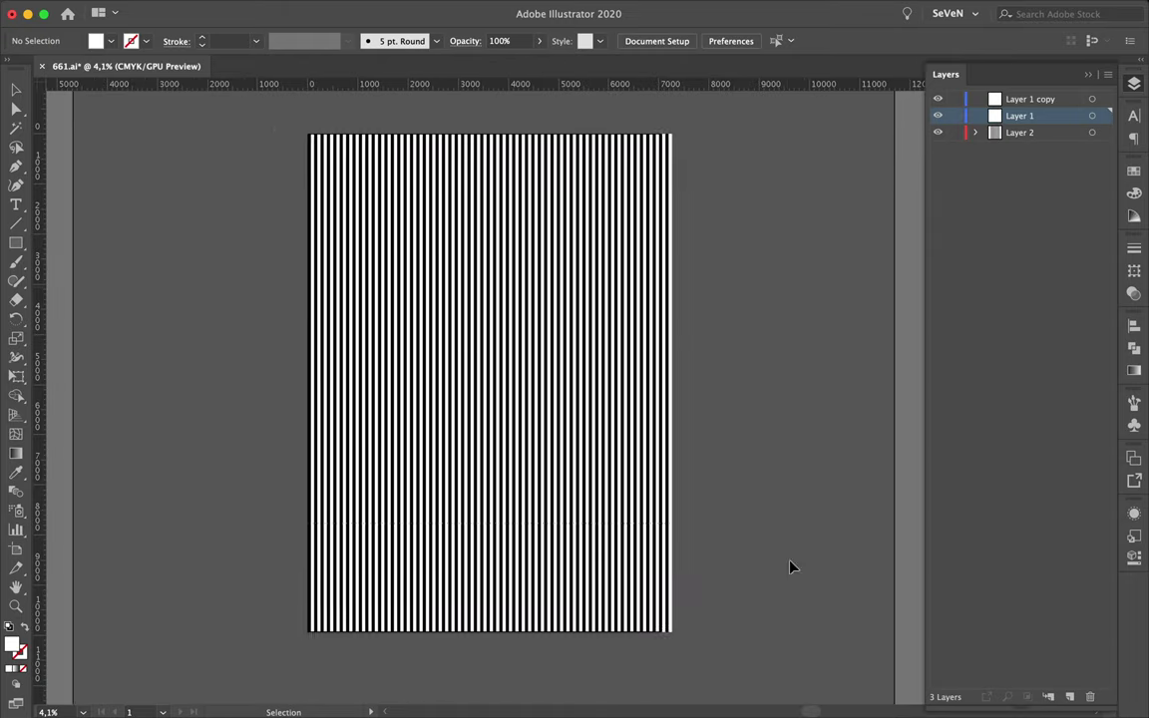
On Layer 2, draw five slanted cutting lines across the striped rectangle with the Line Segment tool.
click(294, 616)
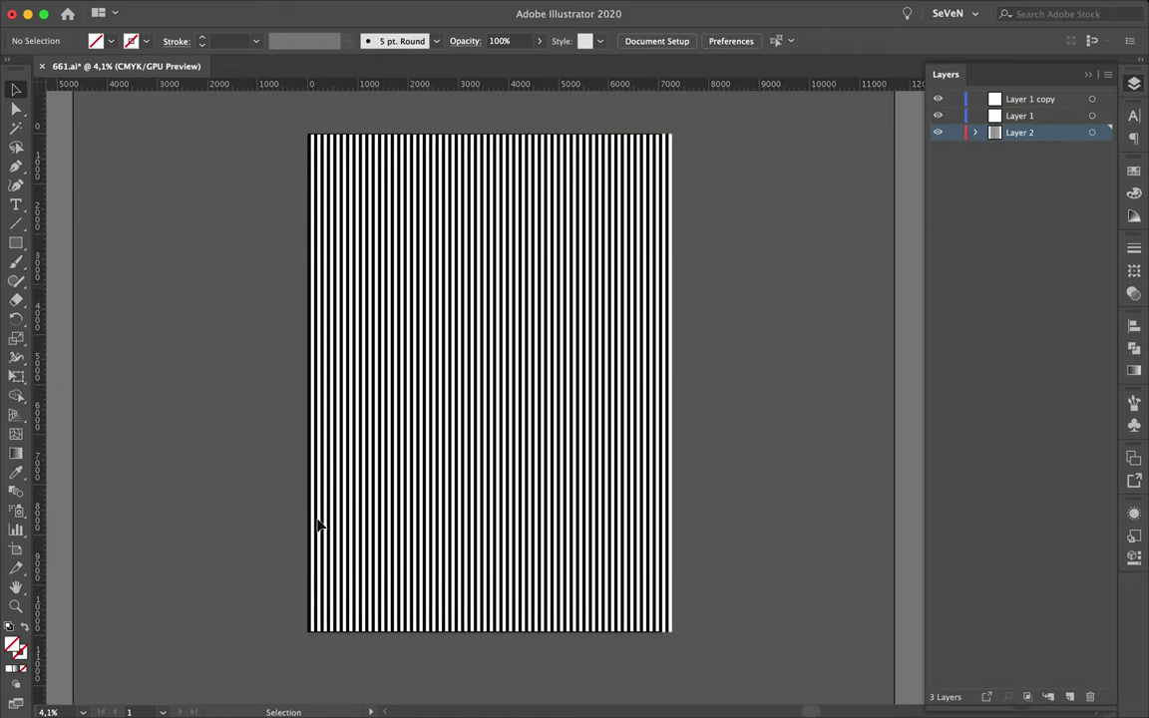
key(ctrl+a)
key(backslash)
drag(282, 160, 715, 160)
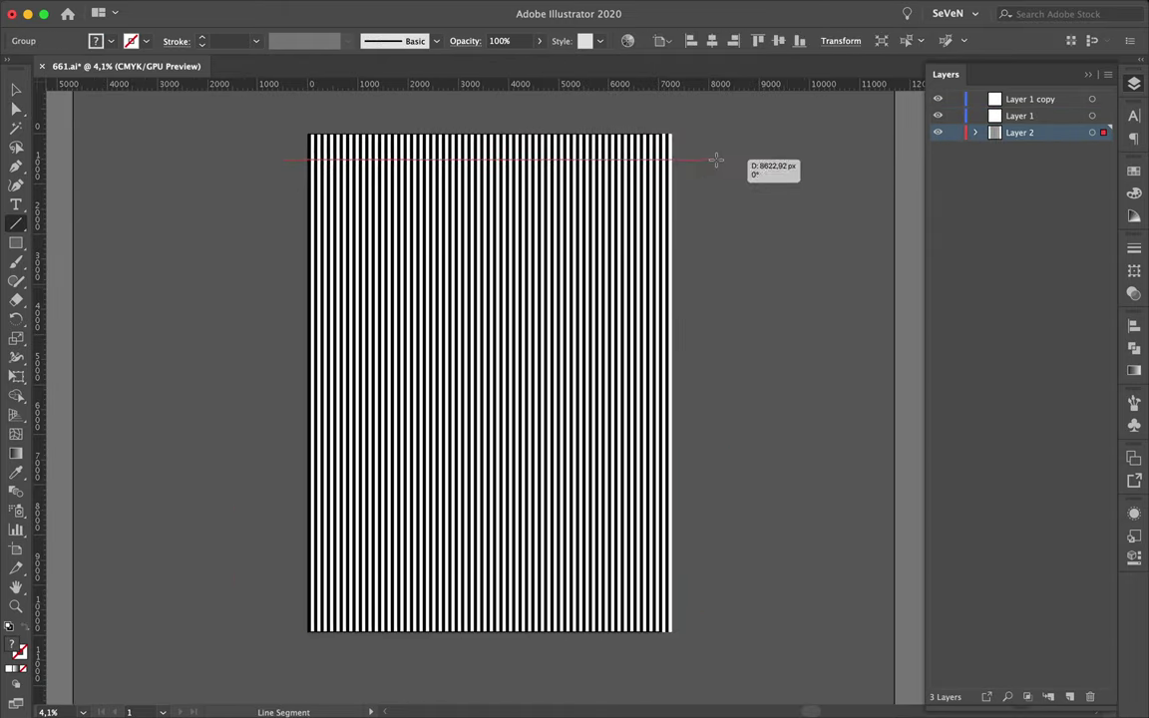
drag(715, 218, 252, 248)
drag(254, 299, 715, 377)
drag(715, 475, 200, 493)
drag(257, 551, 693, 603)
Move the stripes and lines onto Layer 1, lock Layer 2, and select everything for Pathfinder.
key(v)
click(253, 188)
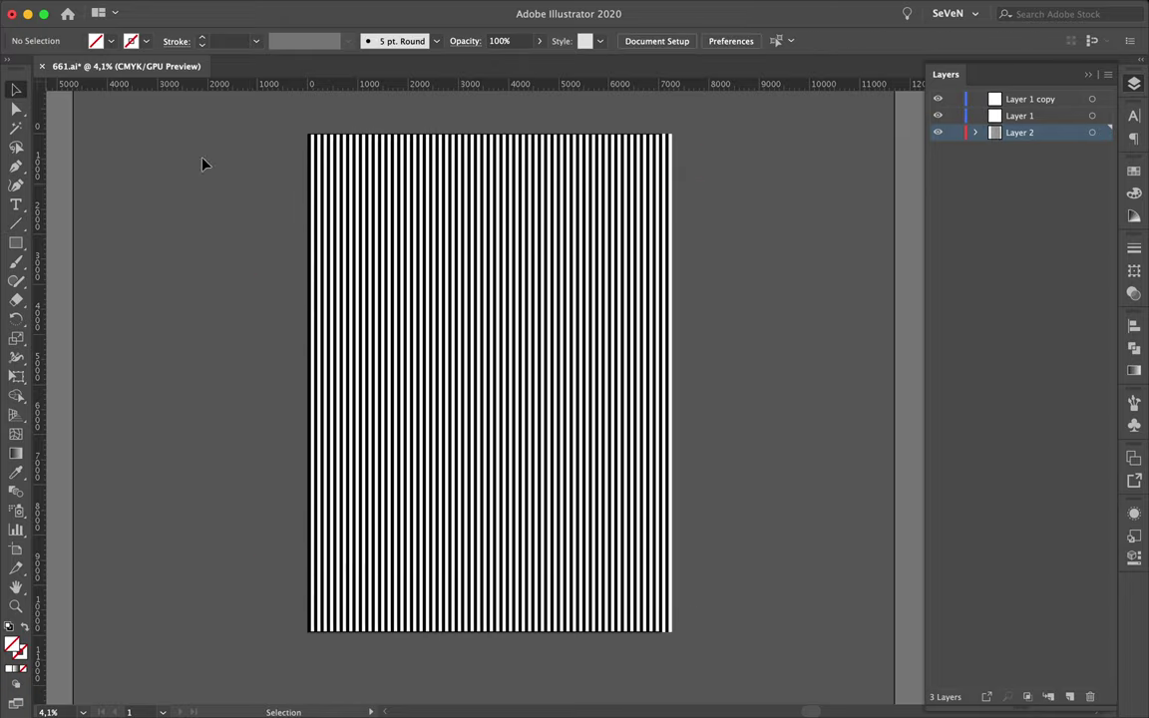
key(ctrl+a)
drag(1109, 132, 1110, 116)
click(955, 115)
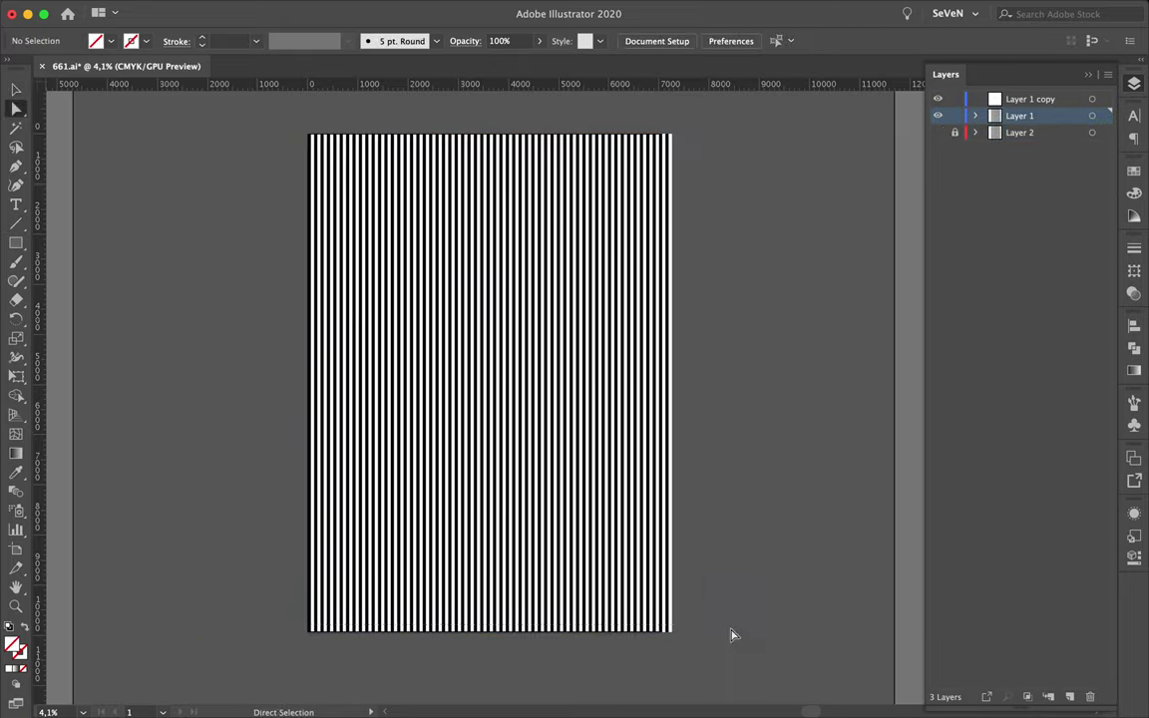
key(ctrl+a)
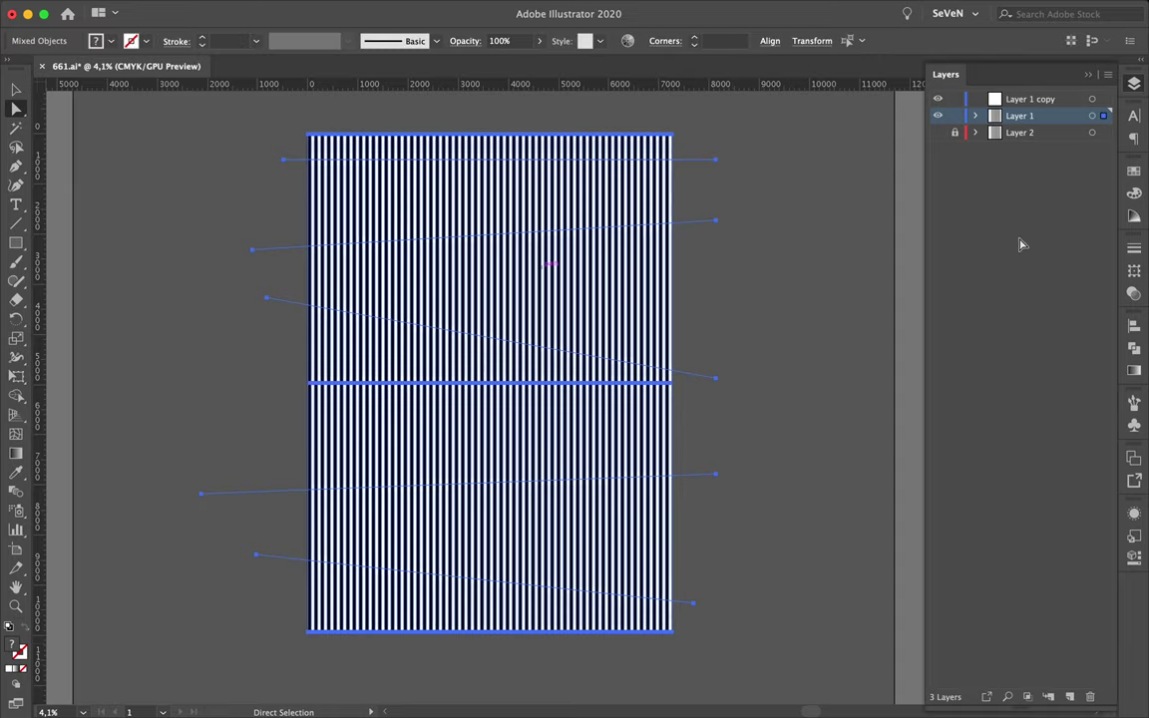
click(1136, 348)
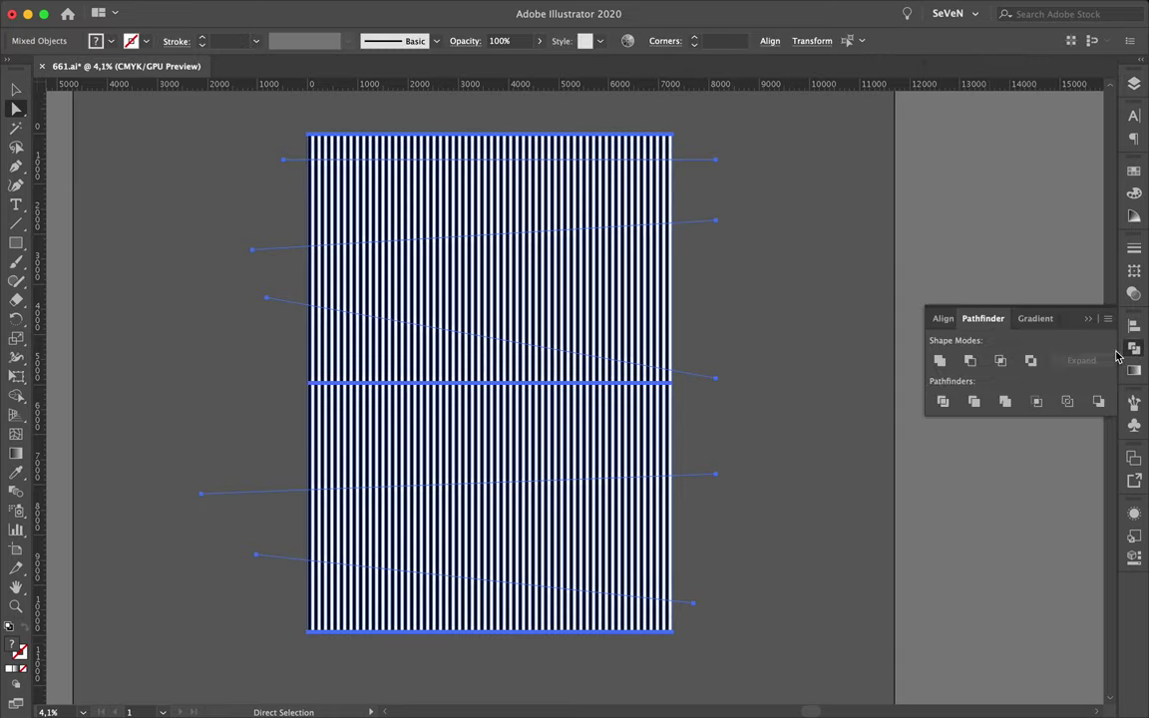
Divide the stripes along the cutting lines and shear the top two bands into slants.
click(726, 339)
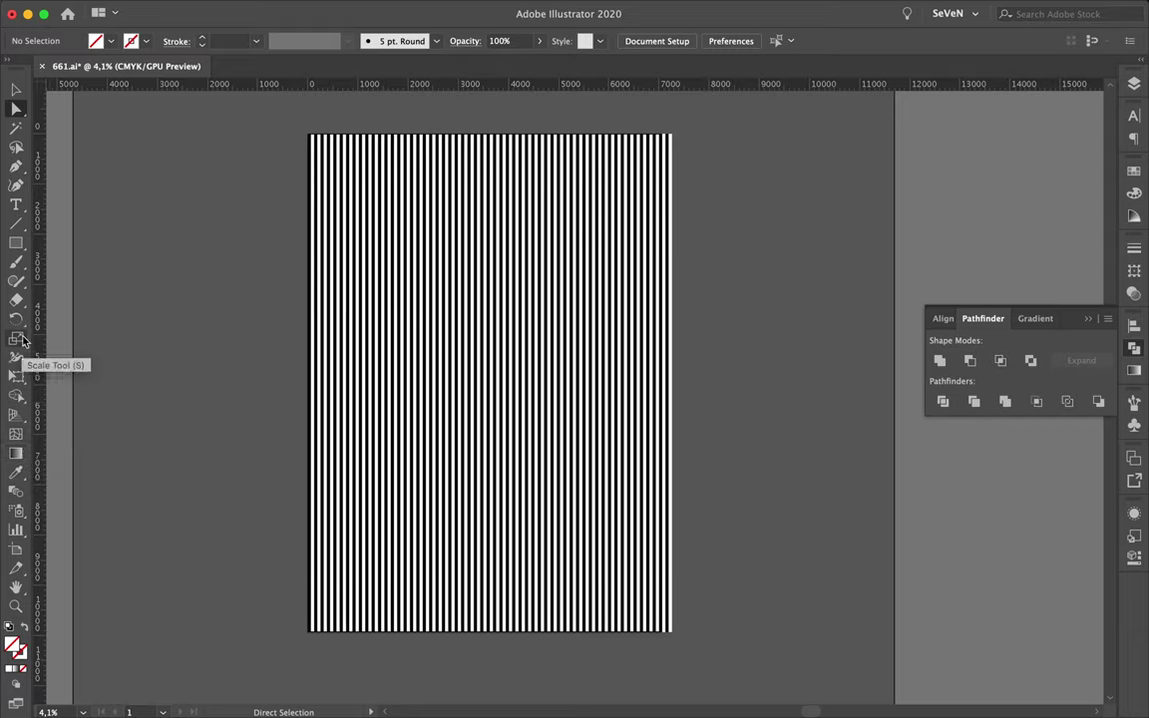
drag(299, 118, 639, 152)
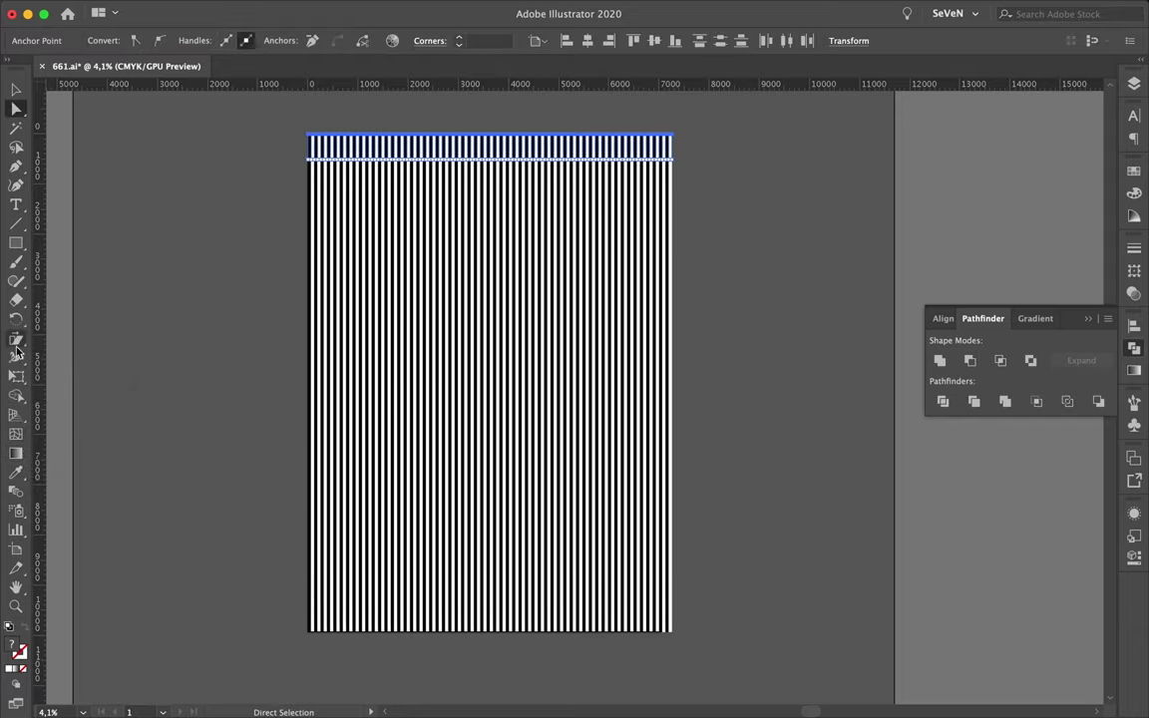
drag(16, 339, 89, 357)
drag(341, 143, 399, 110)
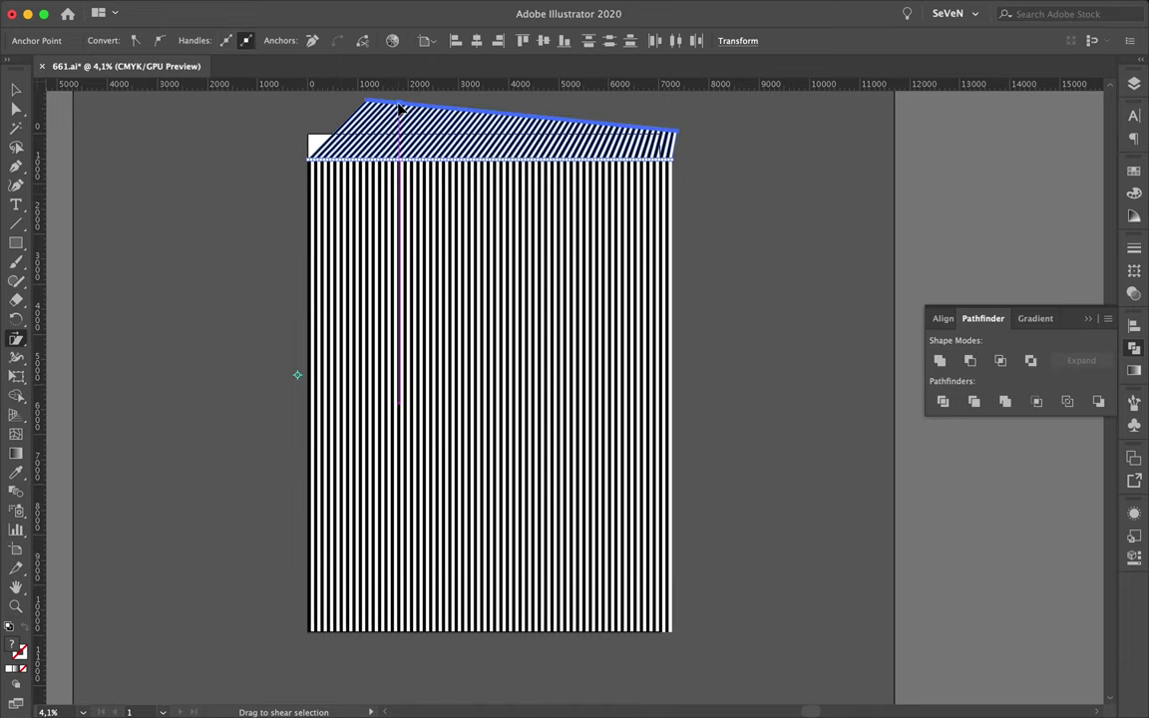
key(a)
click(575, 168)
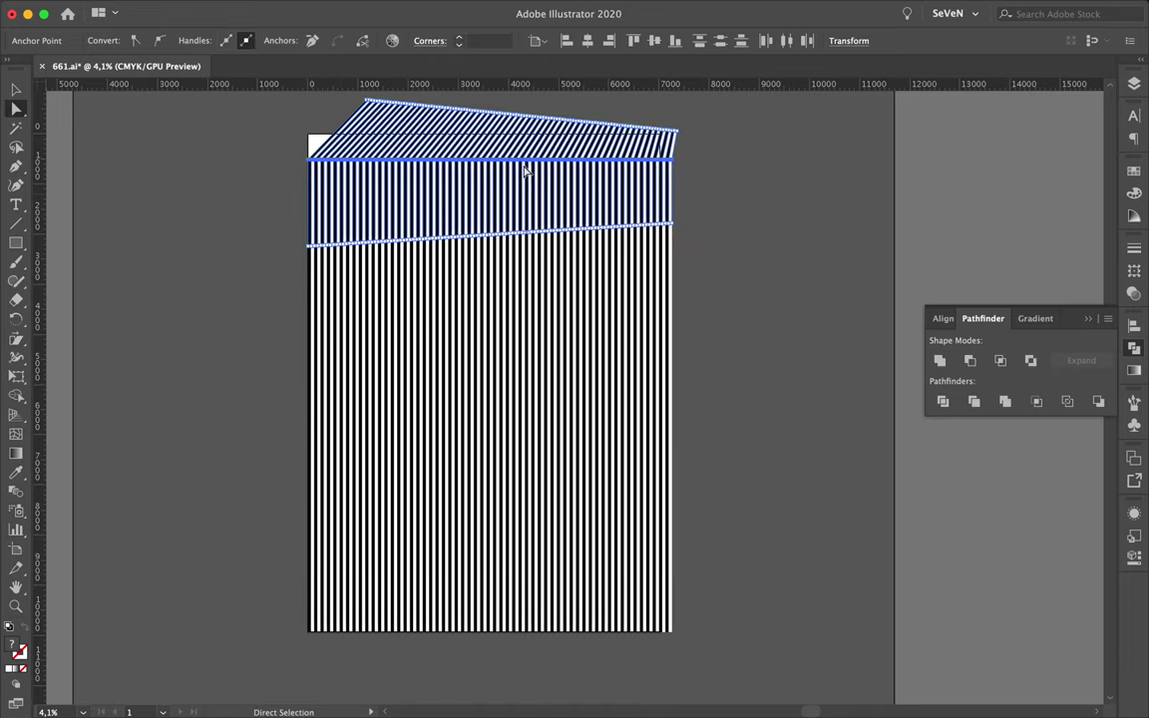
click(16, 339)
drag(441, 354, 544, 150)
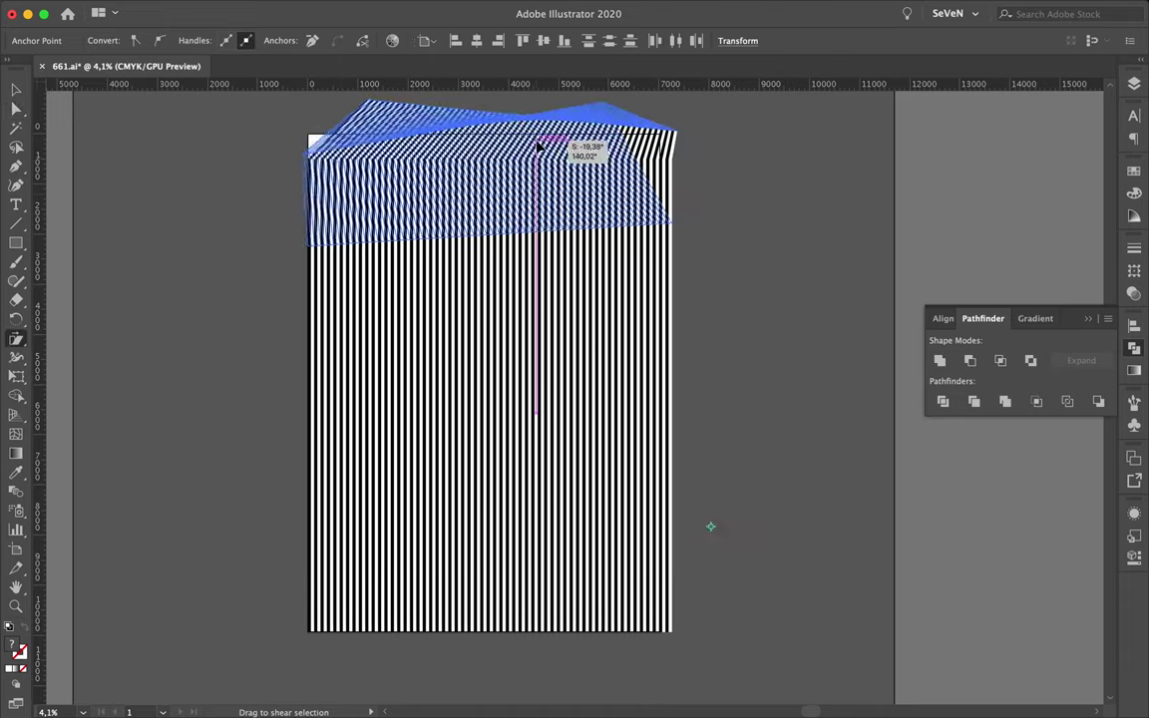
Shear the wider middle band sideways and into a curved fan.
click(704, 344)
drag(699, 100, 67, 304)
click(16, 340)
mouse_move(441, 222)
mouse_down()
mouse_move(534, 195)
mouse_move(536, 180)
mouse_up()
drag(782, 386, 239, 304)
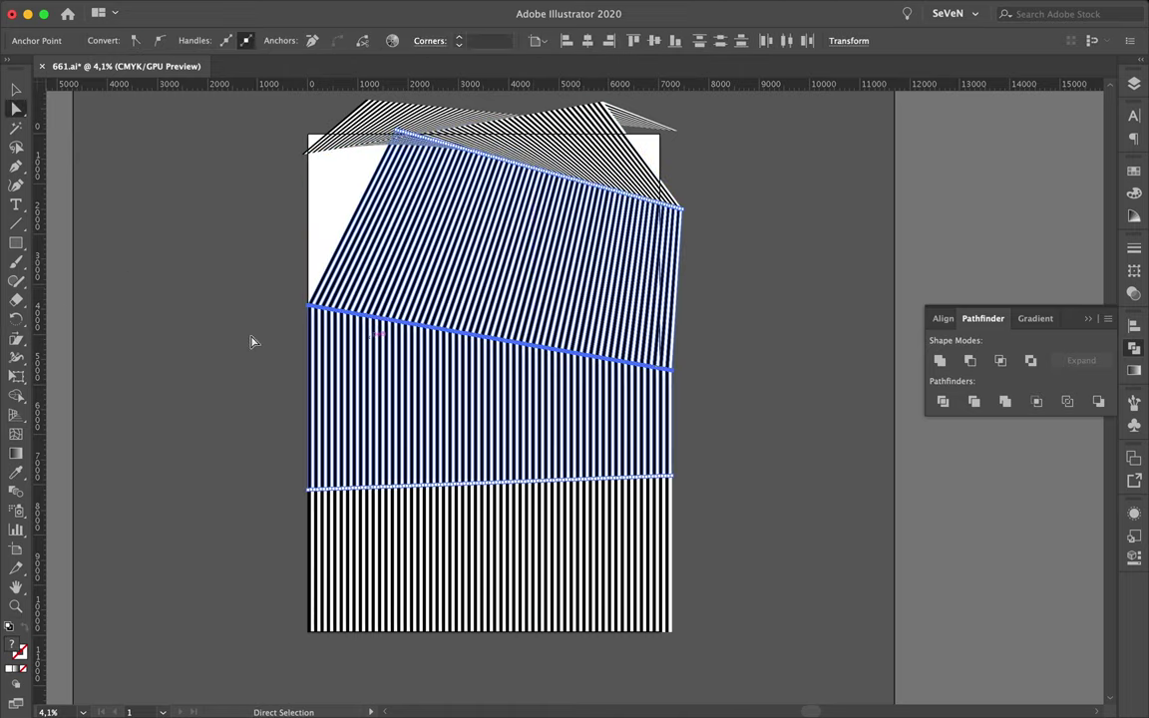
drag(397, 436, 423, 344)
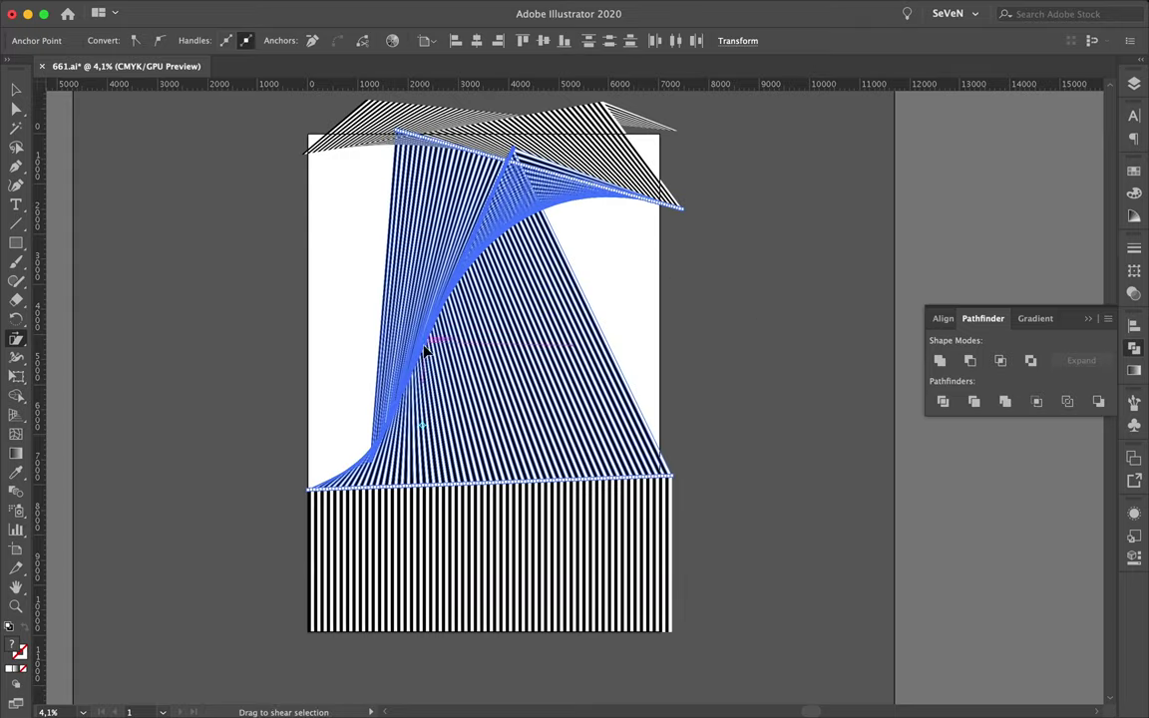
Shear the stripe group below the fan outward.
key(a)
drag(696, 485, 284, 507)
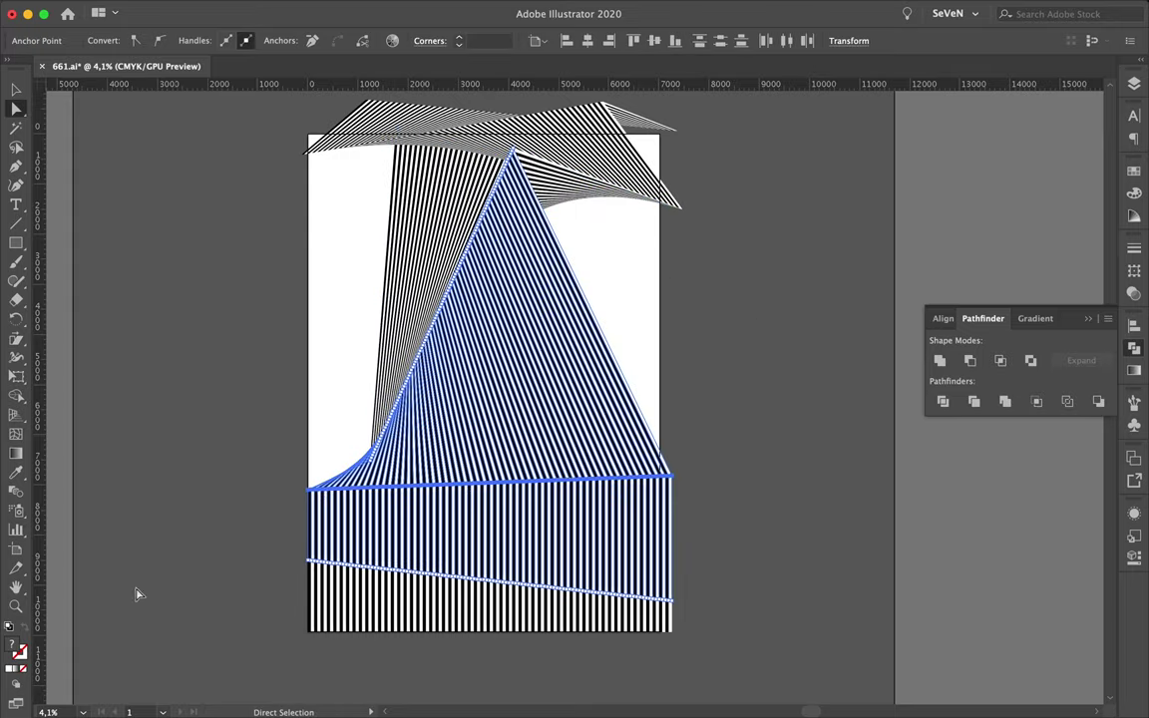
click(16, 339)
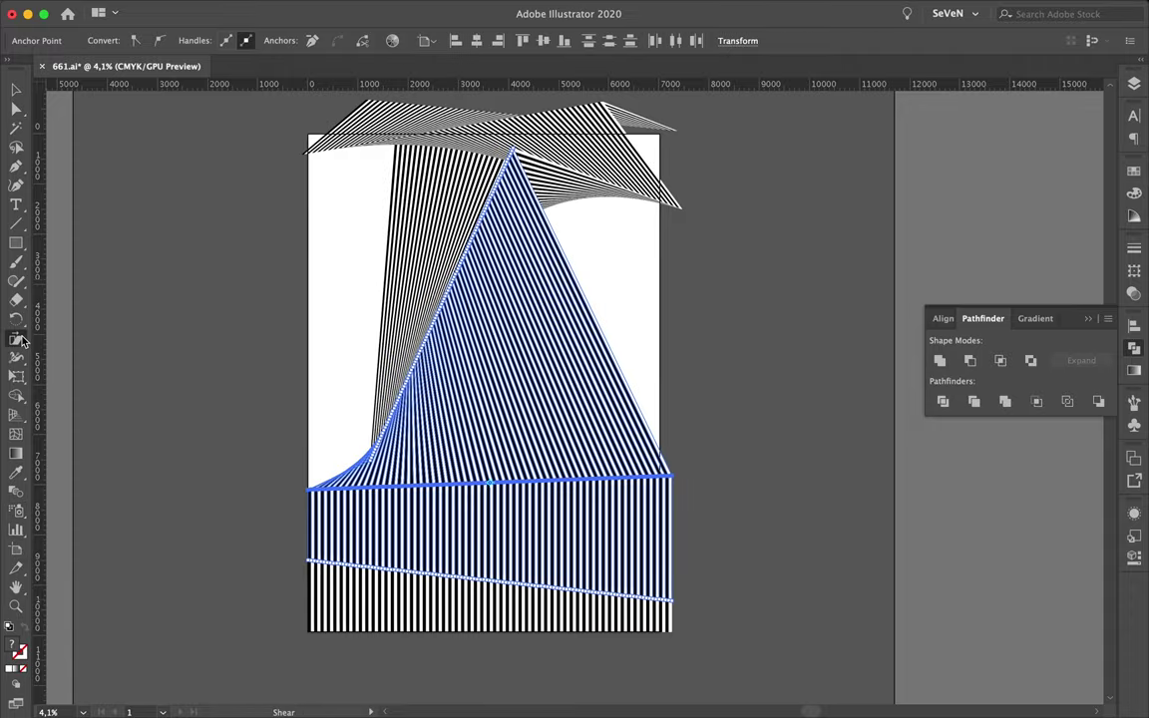
mouse_move(502, 373)
mouse_down()
mouse_move(695, 478)
mouse_move(638, 314)
mouse_up()
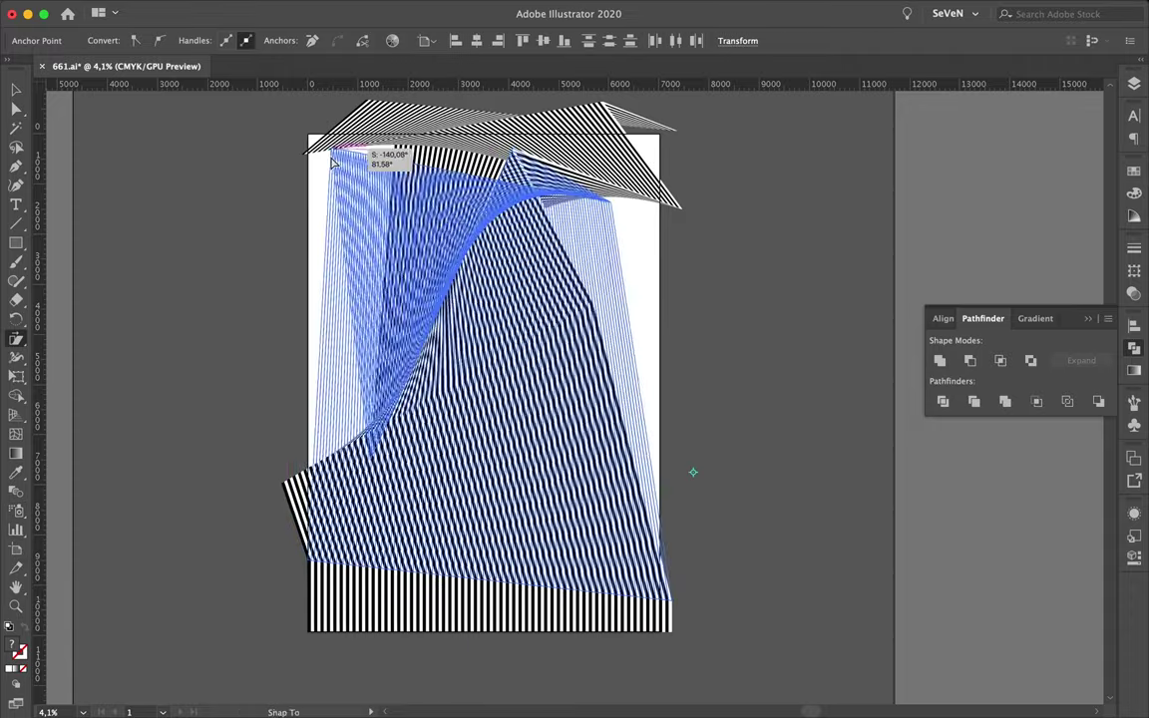
key(a)
click(644, 323)
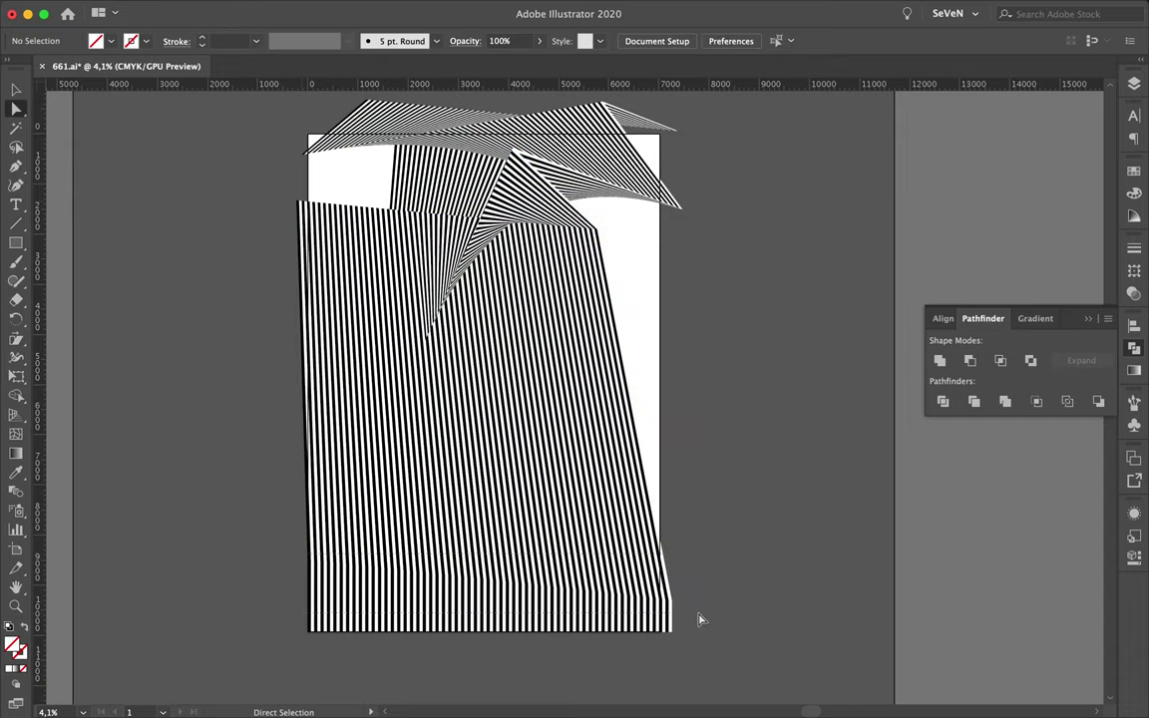
Shear the lower stripe groups into a curve and a wide triangle at the bottom.
click(659, 598)
drag(395, 577, 357, 418)
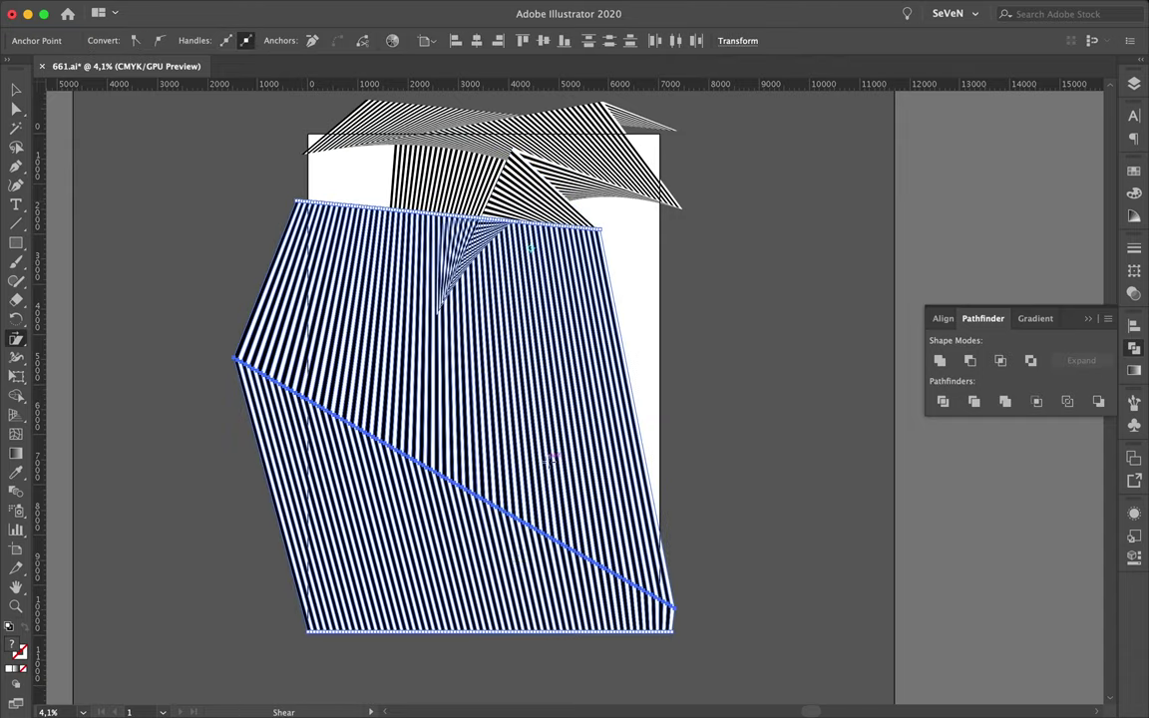
mouse_move(257, 626)
mouse_down()
mouse_move(515, 370)
mouse_move(508, 336)
mouse_up()
mouse_move(213, 248)
mouse_down()
mouse_move(410, 225)
mouse_move(611, 261)
mouse_up()
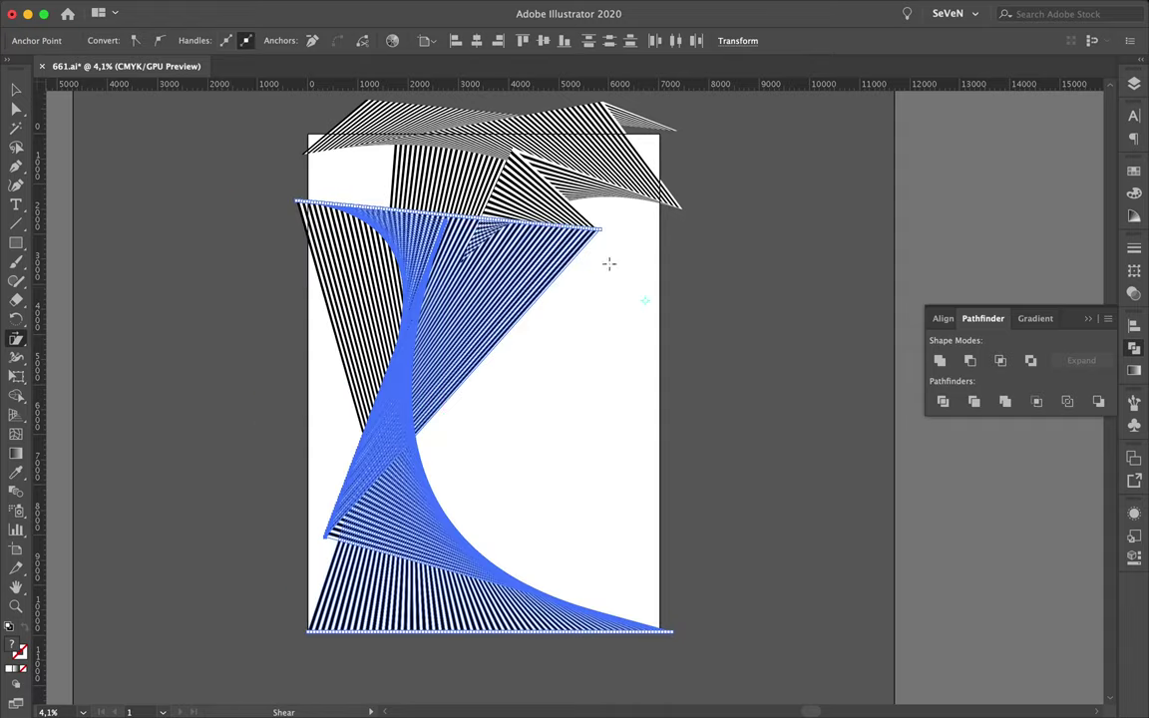
key(a)
click(614, 302)
click(567, 562)
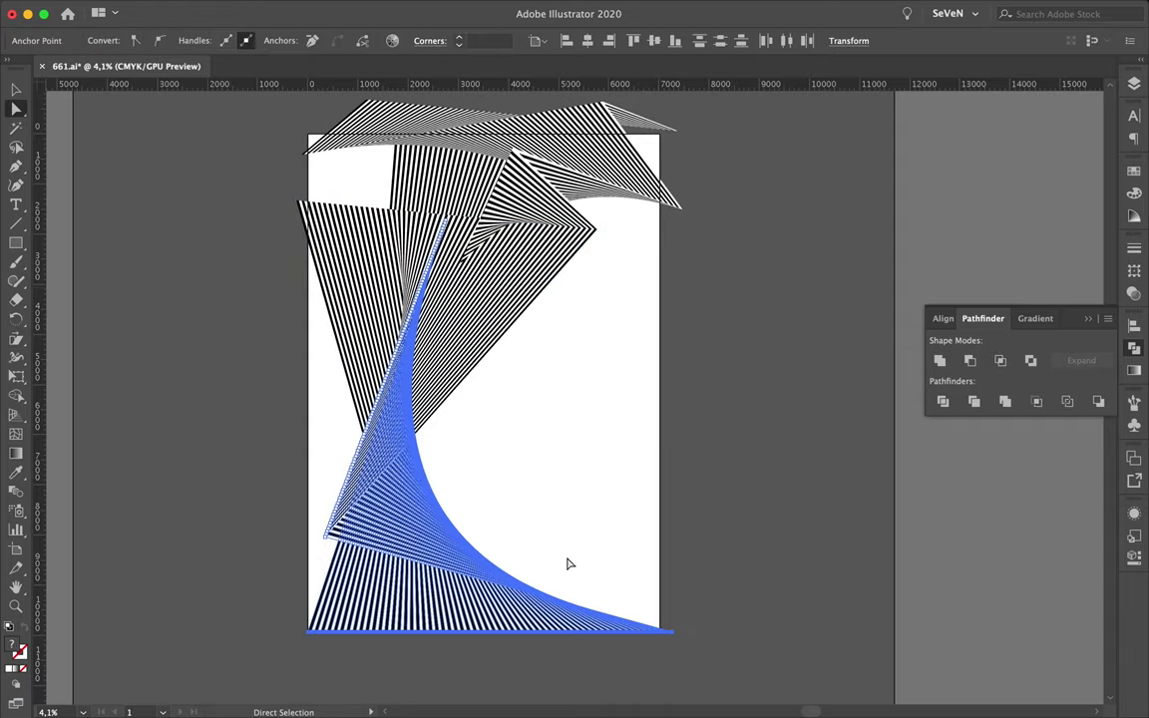
mouse_move(548, 385)
mouse_down()
mouse_move(543, 546)
mouse_move(475, 473)
mouse_move(526, 508)
mouse_up()
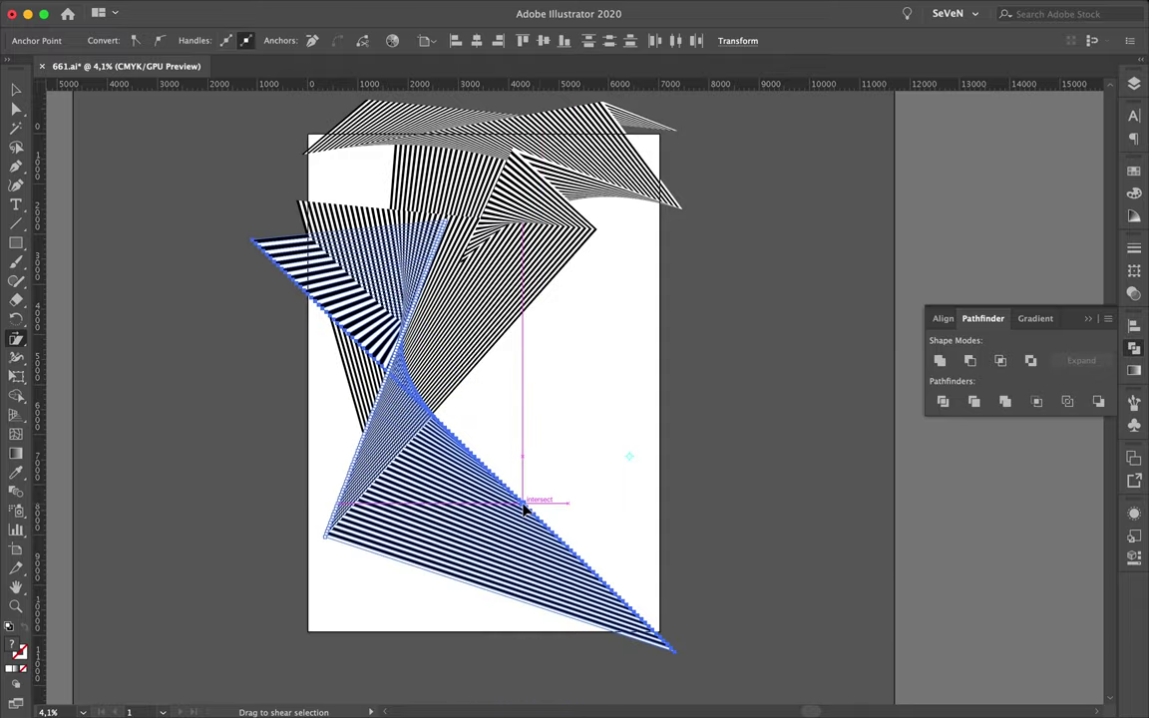
Place the whole sheared artwork group into the Photoshop poster, then return to Illustrator's layers.
key(v)
click(562, 462)
key(ctrl+minus)
click(562, 306)
click(584, 211)
click(559, 398)
drag(487, 360, 226, 347)
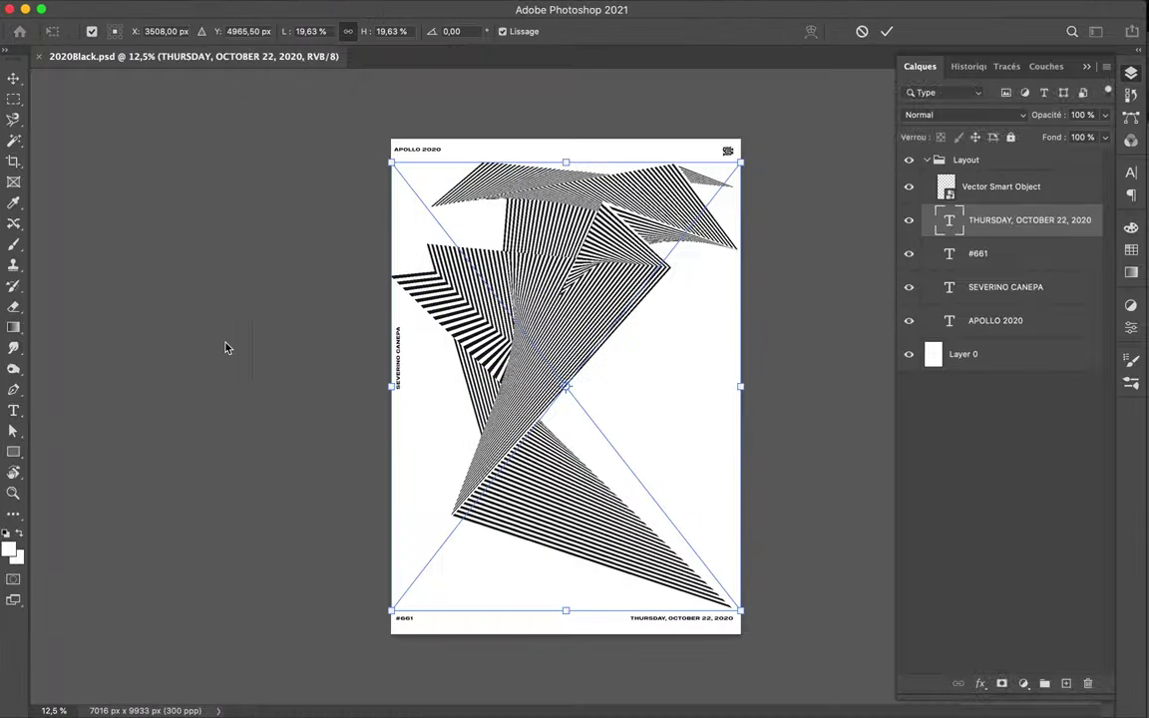
key(Return)
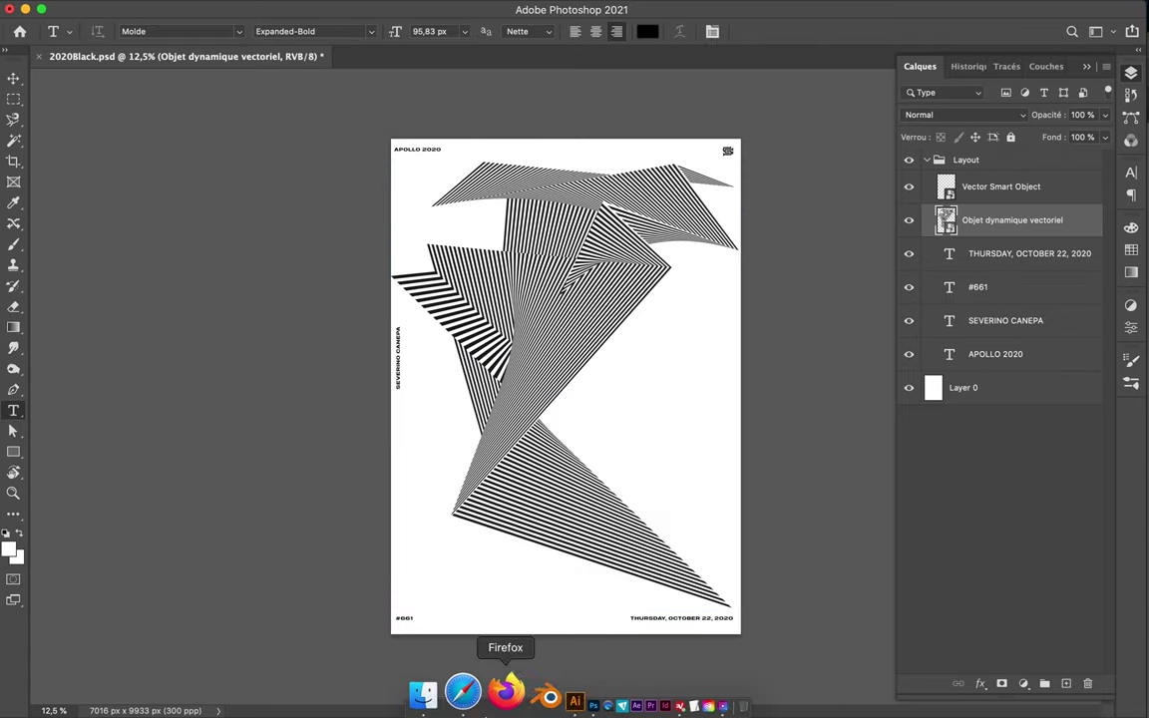
click(507, 687)
click(1133, 84)
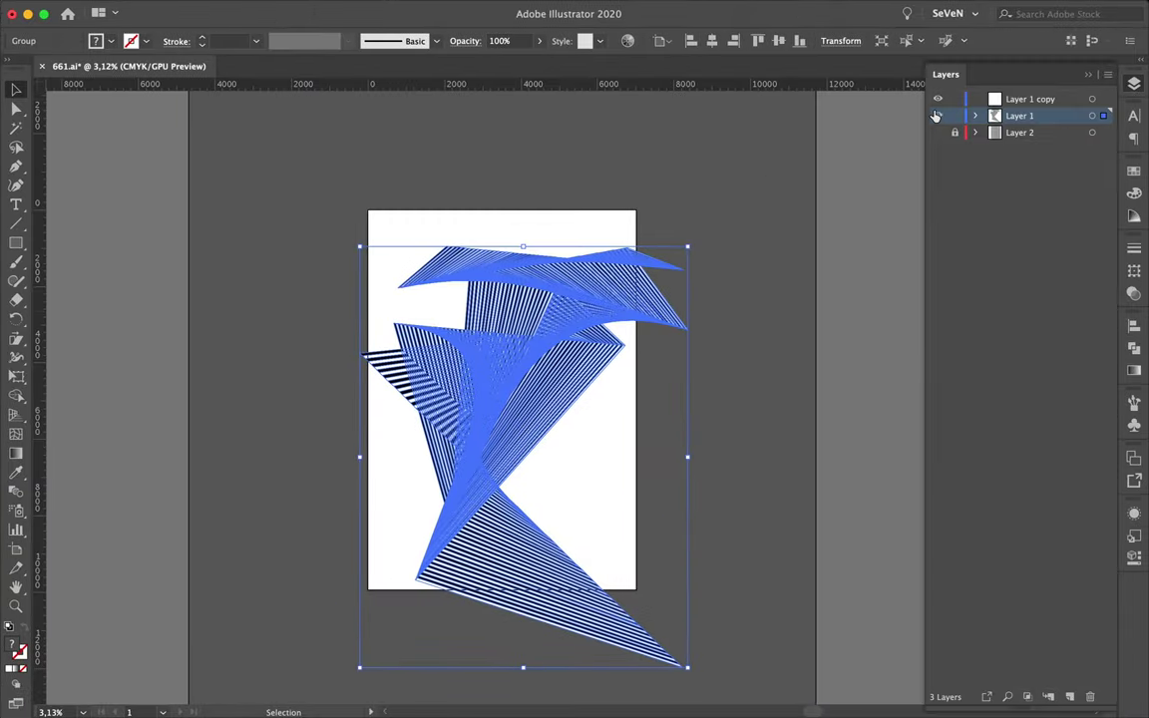
Hide the sheared art, move fresh stripes onto Layer 1 copy, and draw four cutting lines.
drag(938, 116, 938, 133)
click(611, 428)
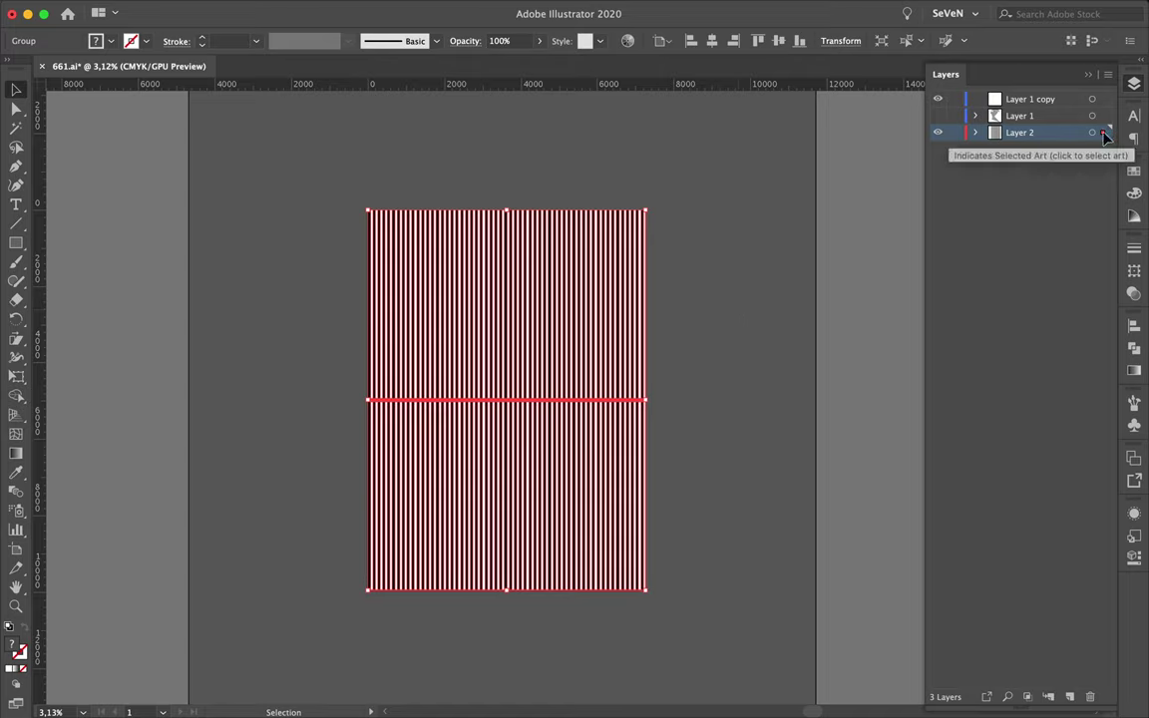
drag(1104, 133, 1104, 99)
drag(338, 240, 702, 271)
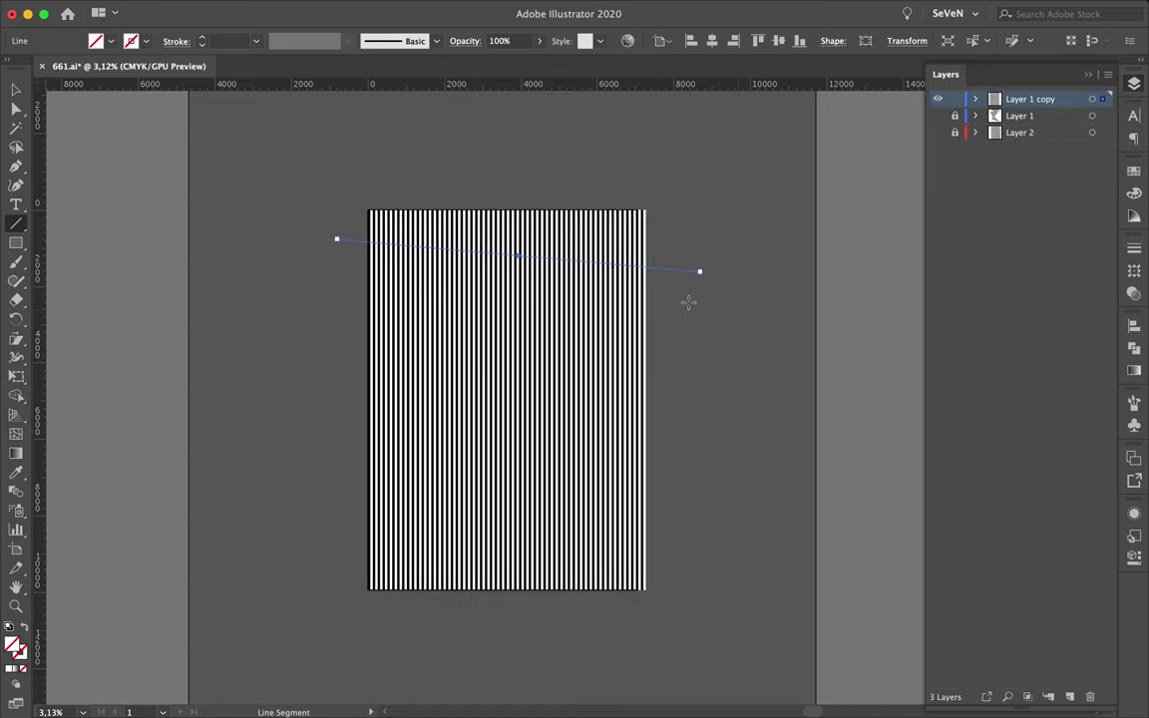
drag(308, 340, 687, 315)
drag(358, 416, 663, 428)
drag(338, 535, 712, 507)
Divide the fresh stripes along the new lines and tilt the top band into a slant.
key(v)
key(super+a)
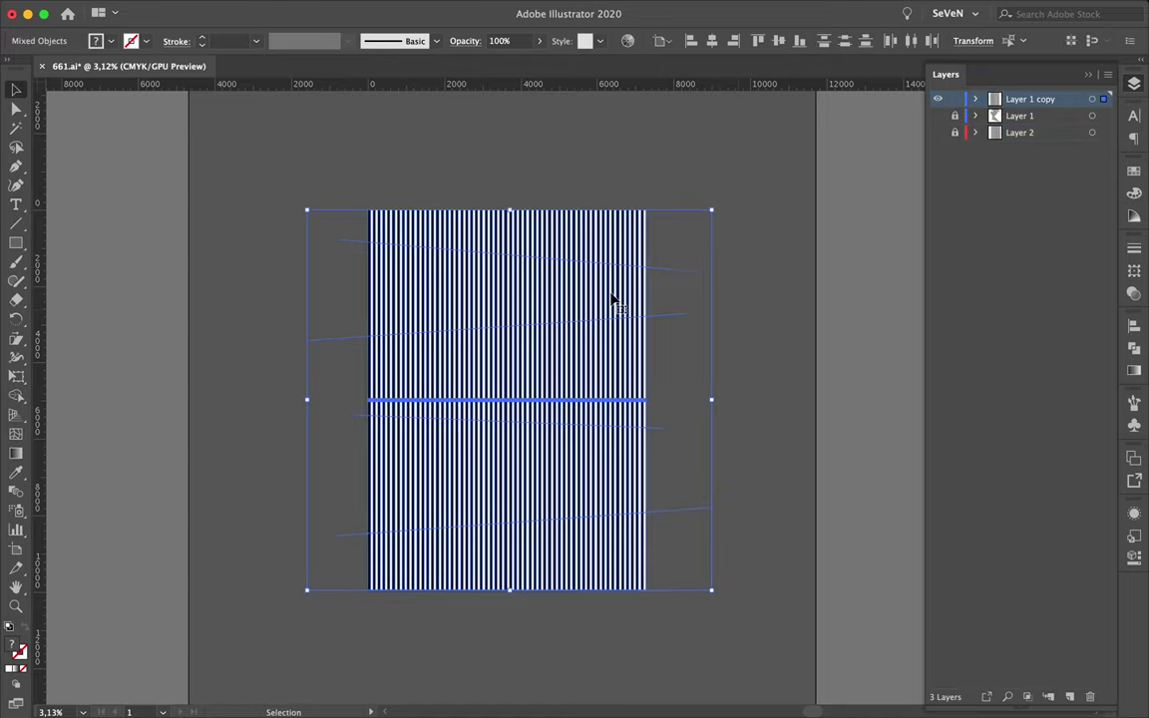
click(1135, 249)
click(1134, 347)
click(943, 401)
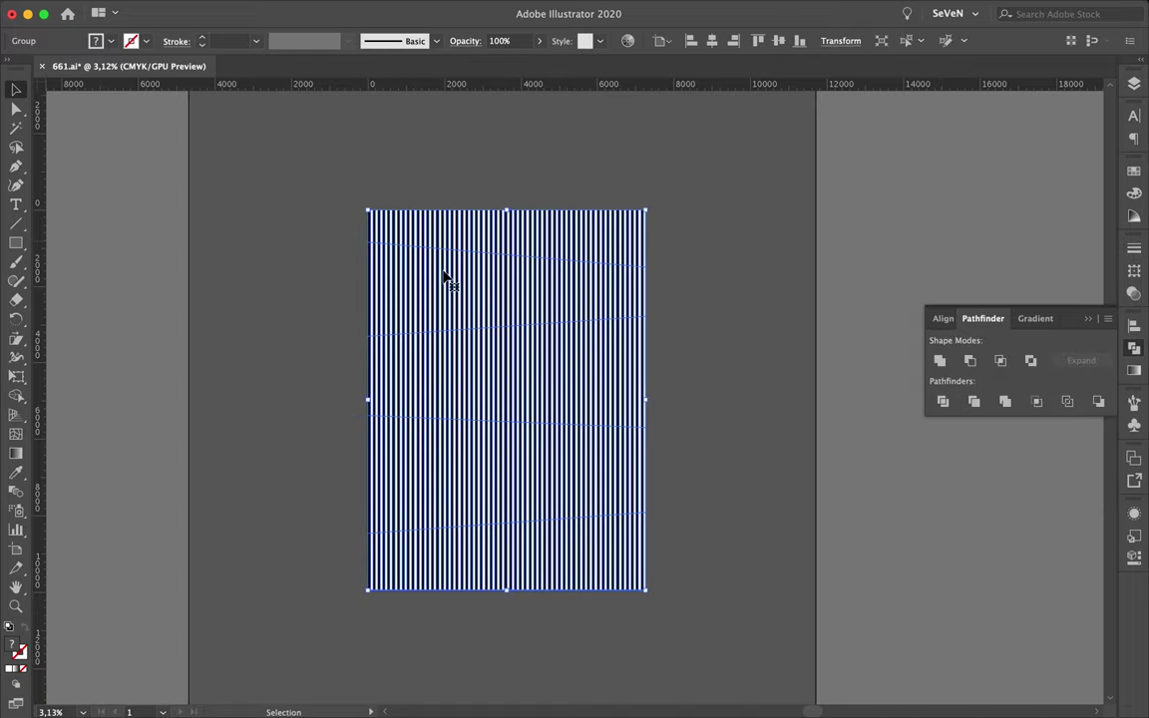
key(a)
click(448, 228)
drag(553, 213, 461, 241)
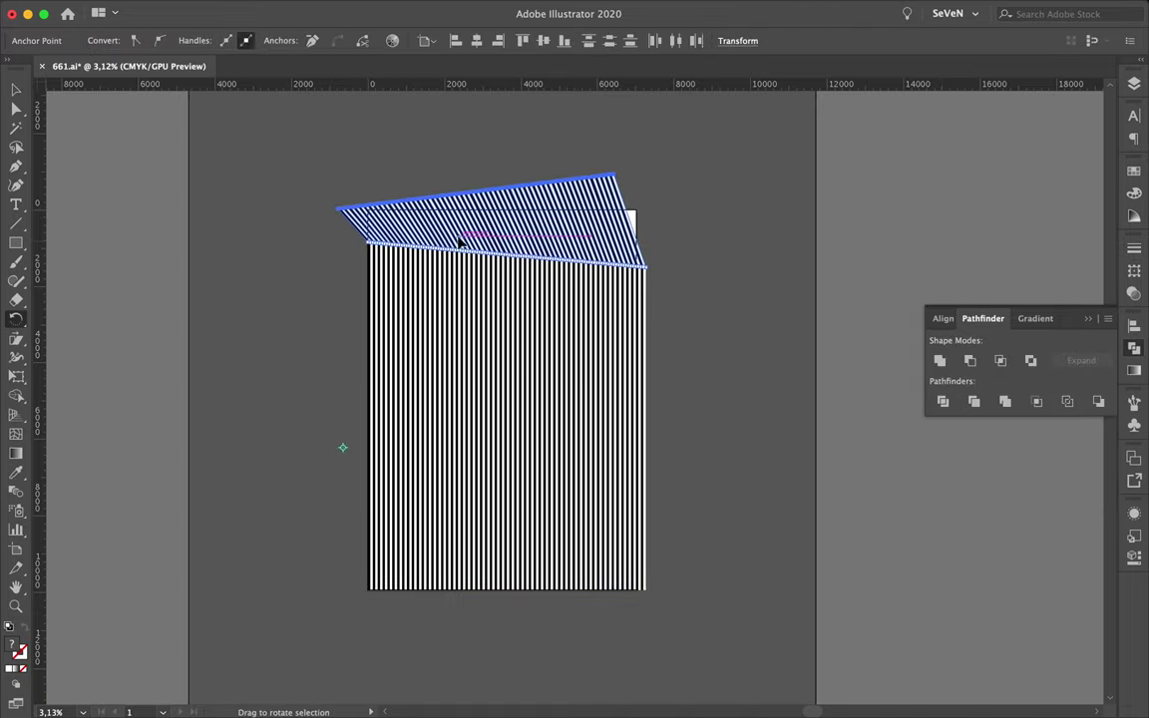
Rotate two stripe pieces about 27 degrees and reshape their corners into fanned wedges.
shift+click(519, 290)
key(r)
mouse_move(525, 261)
mouse_down()
mouse_move(488, 188)
mouse_move(695, 315)
mouse_up()
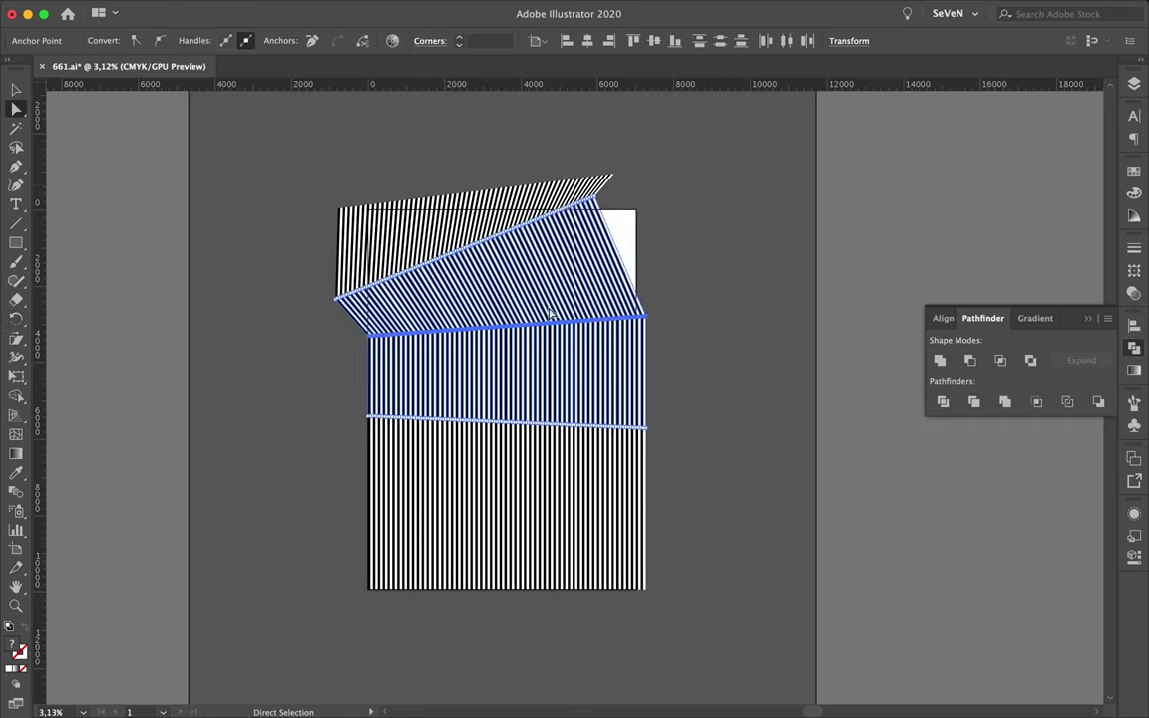
drag(488, 286, 521, 320)
key(a)
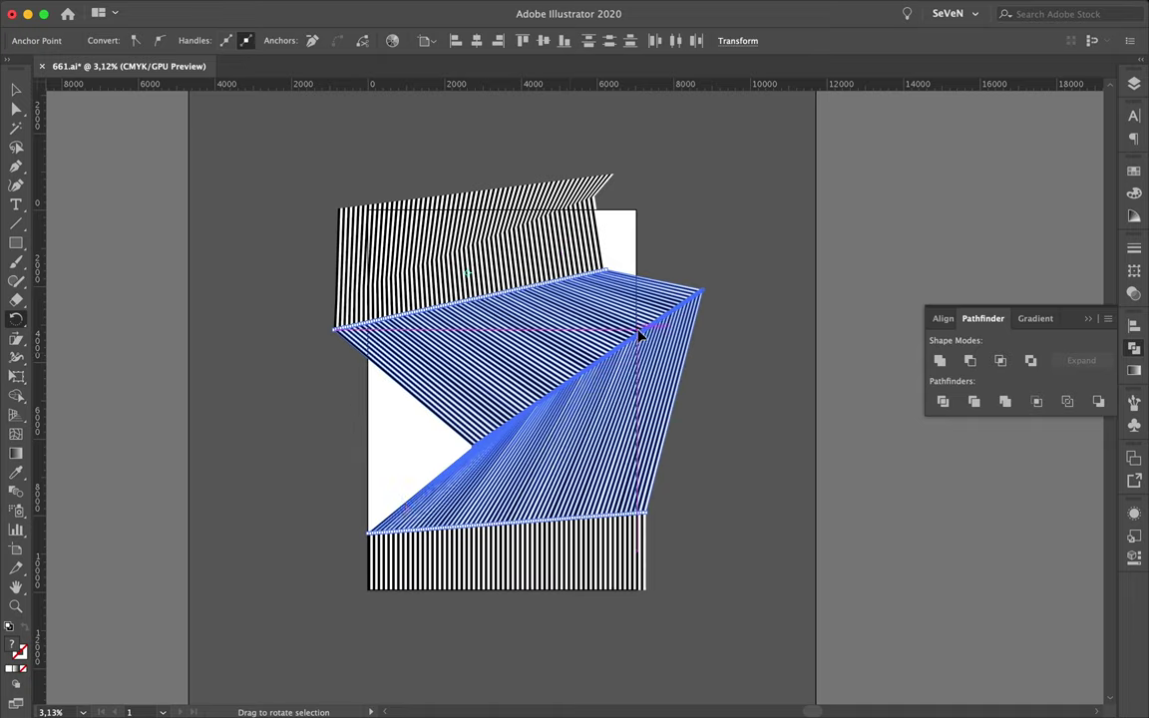
drag(615, 395, 699, 294)
key(r)
drag(451, 395, 436, 399)
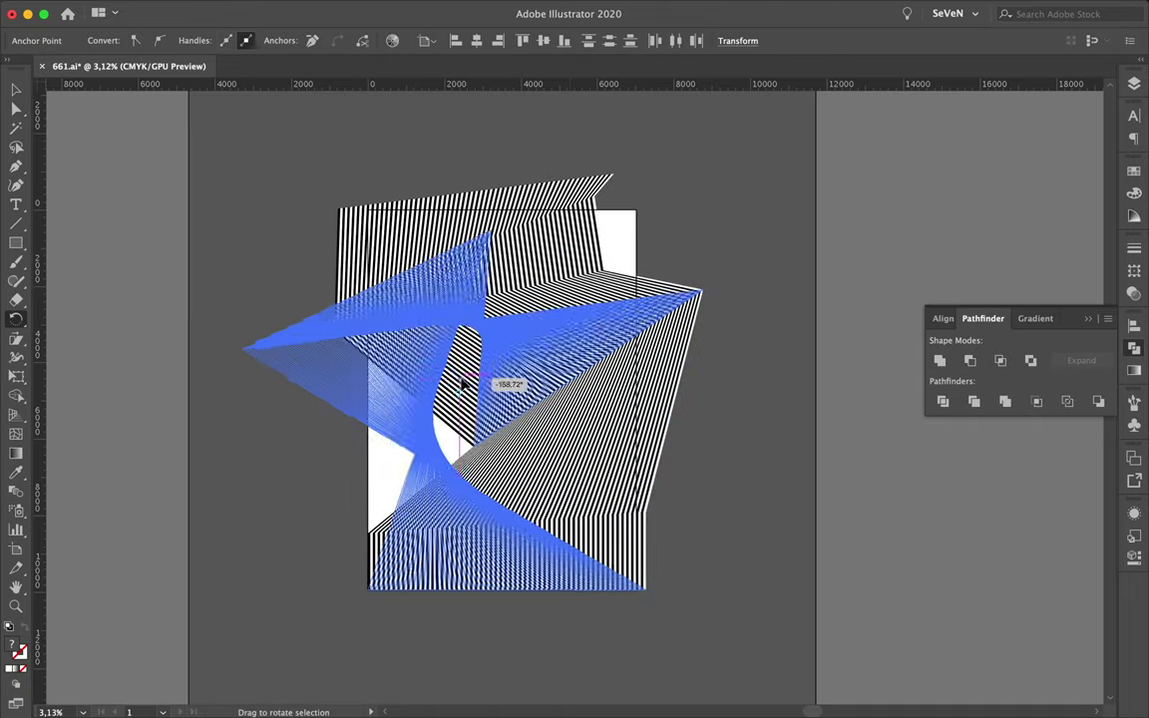
key(a)
click(547, 556)
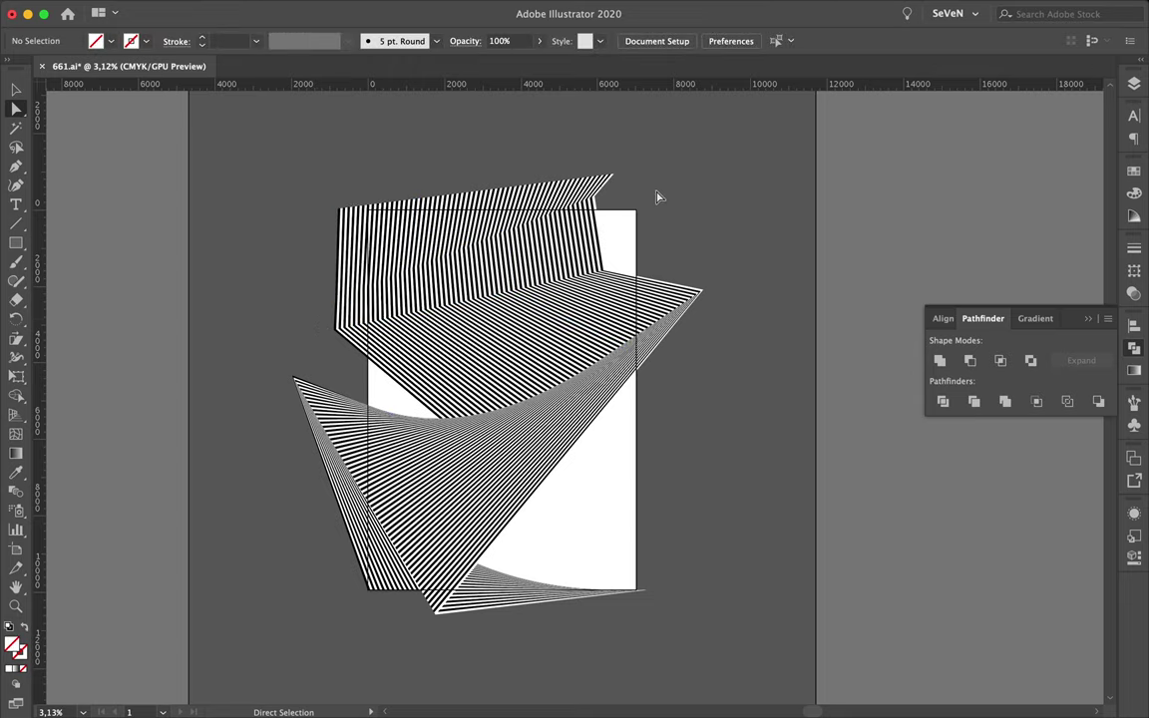
Shear a selection of the stripes into a new shape, then undo the shear.
drag(596, 178, 485, 549)
drag(438, 235, 120, 367)
click(16, 338)
mouse_move(527, 227)
mouse_down()
mouse_move(558, 313)
mouse_move(628, 367)
mouse_up()
key(m)
click(654, 405)
key(Escape)
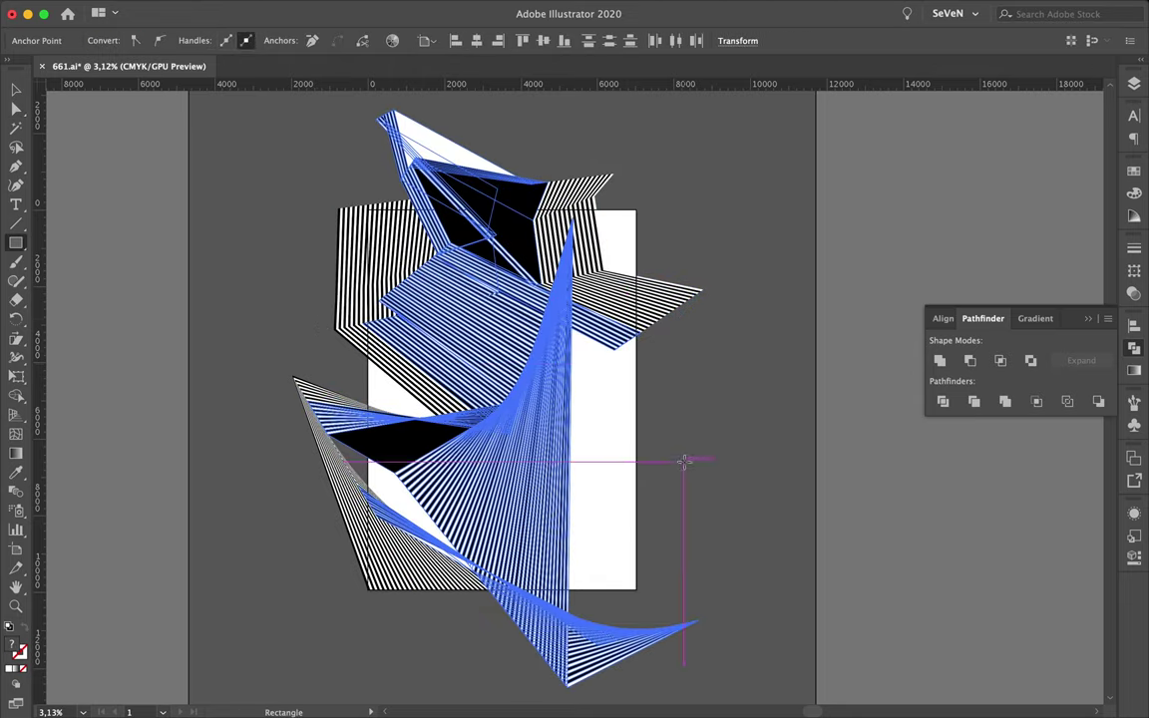
key(v)
key(ctrl+z)
key(ctrl+z)
key(ctrl+z)
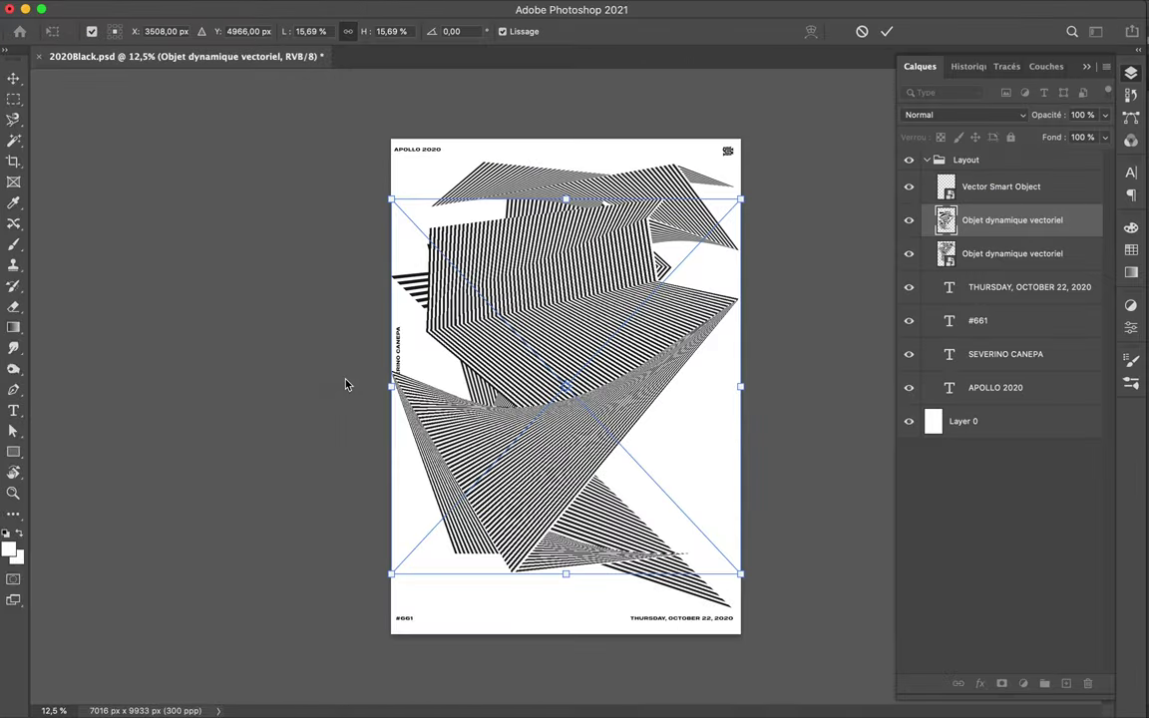
Commit the placed art, put the striped smart objects below the text, and duplicate one top right.
key(Return)
key(t)
click(806, 9)
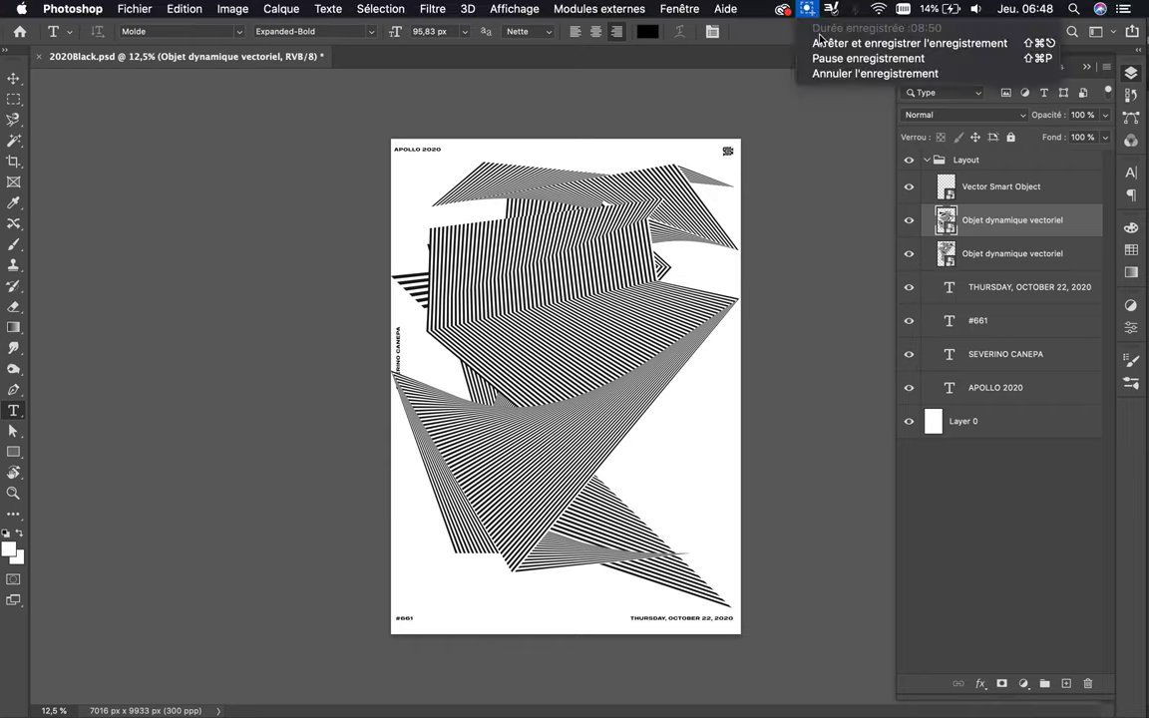
mouse_move(695, 529)
mouse_down()
mouse_move(640, 480)
mouse_move(676, 490)
mouse_up()
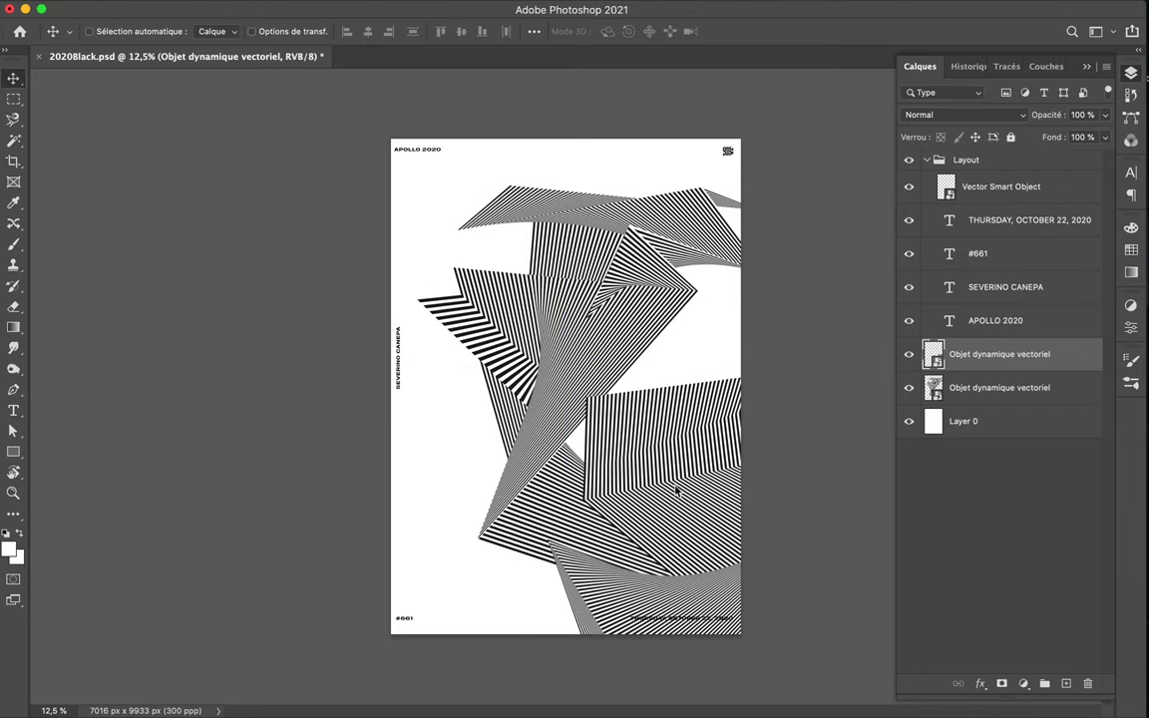
drag(595, 367, 389, 336)
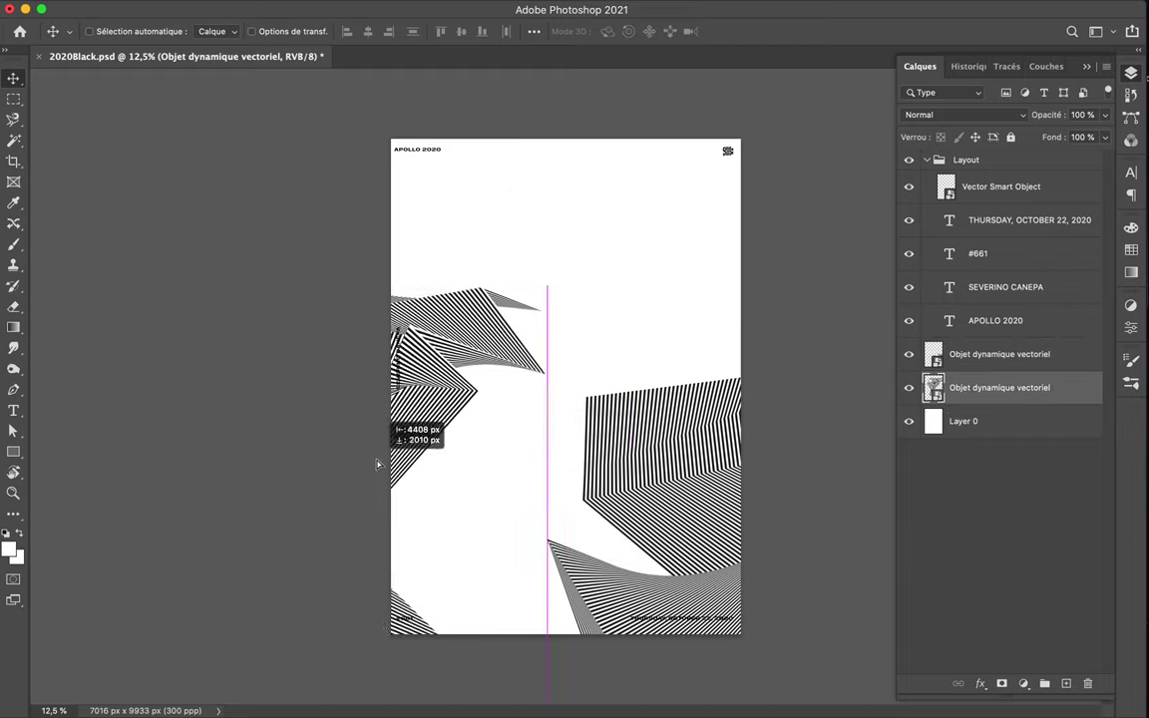
drag(389, 335, 387, 404)
drag(432, 371, 713, 199)
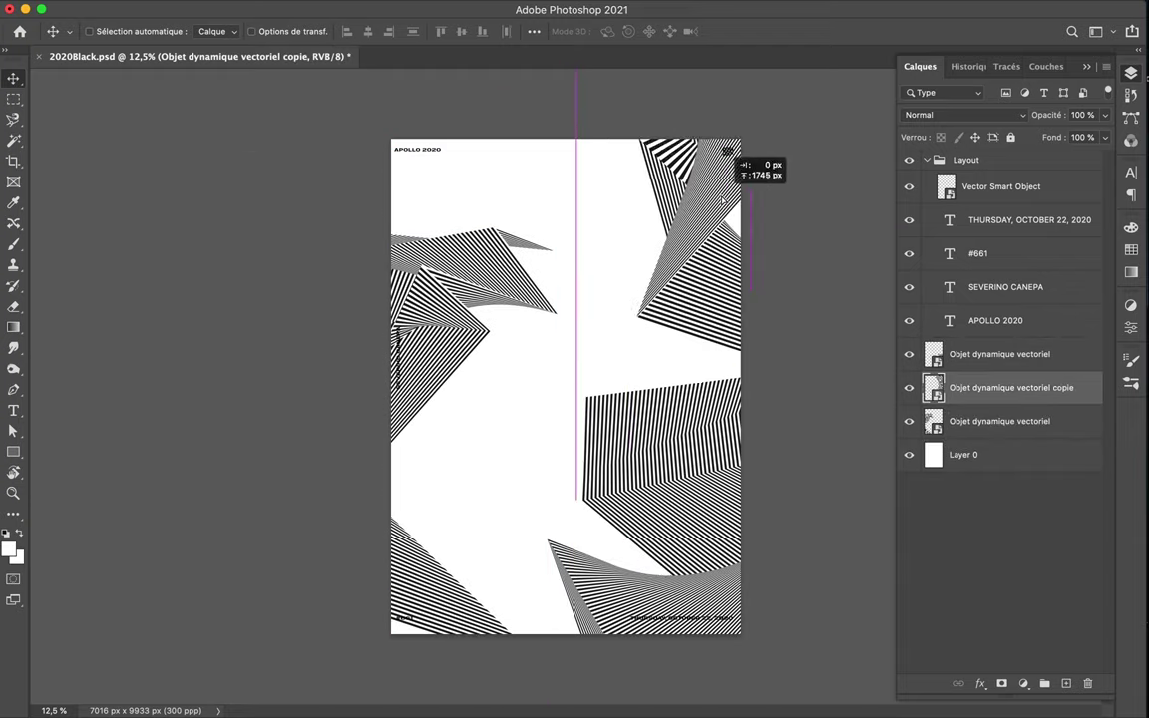
drag(561, 283, 496, 282)
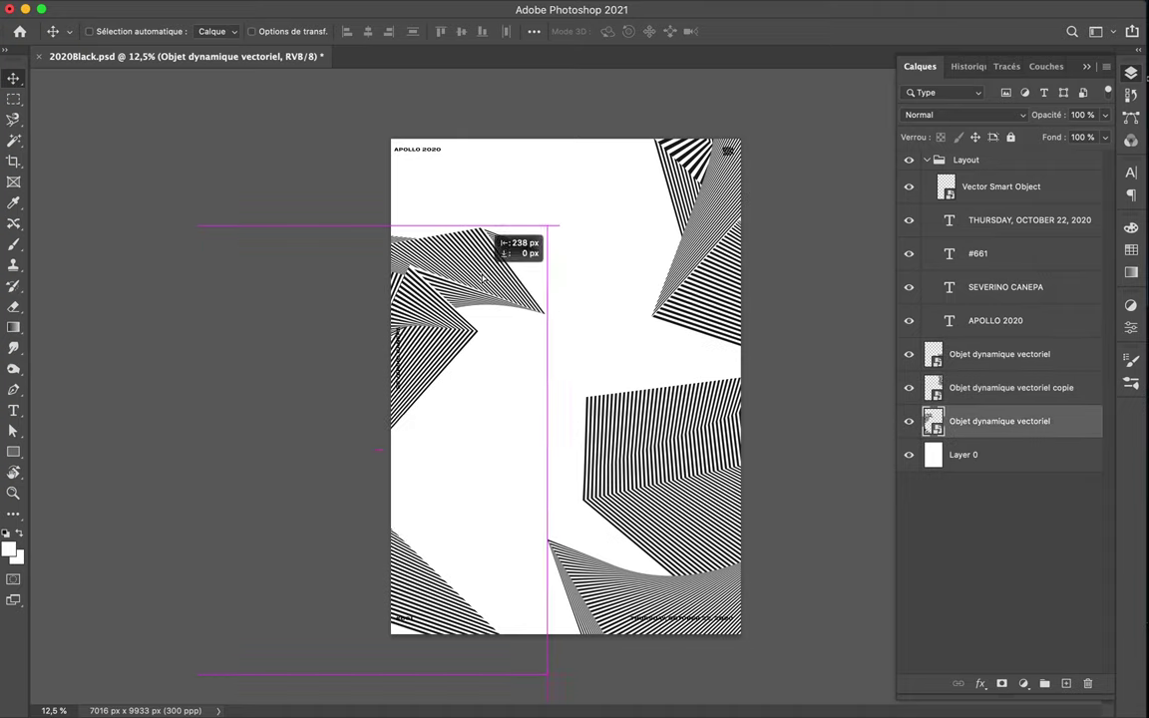
Zoom in and start a new text line near the top of the poster.
key(super+plus)
key(t)
click(499, 228)
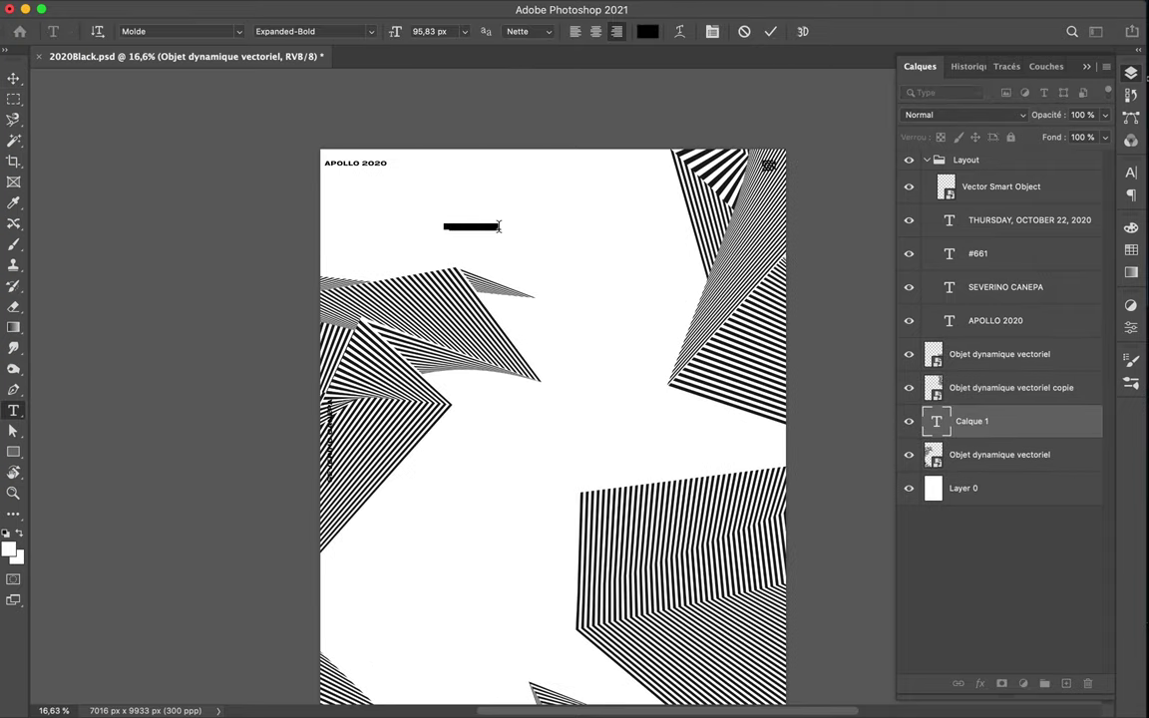
text(FAKE)
Set the FAKE text to URW DIN Medium with tracking 0.
key(super+Return)
click(1130, 171)
click(958, 195)
text(urw)
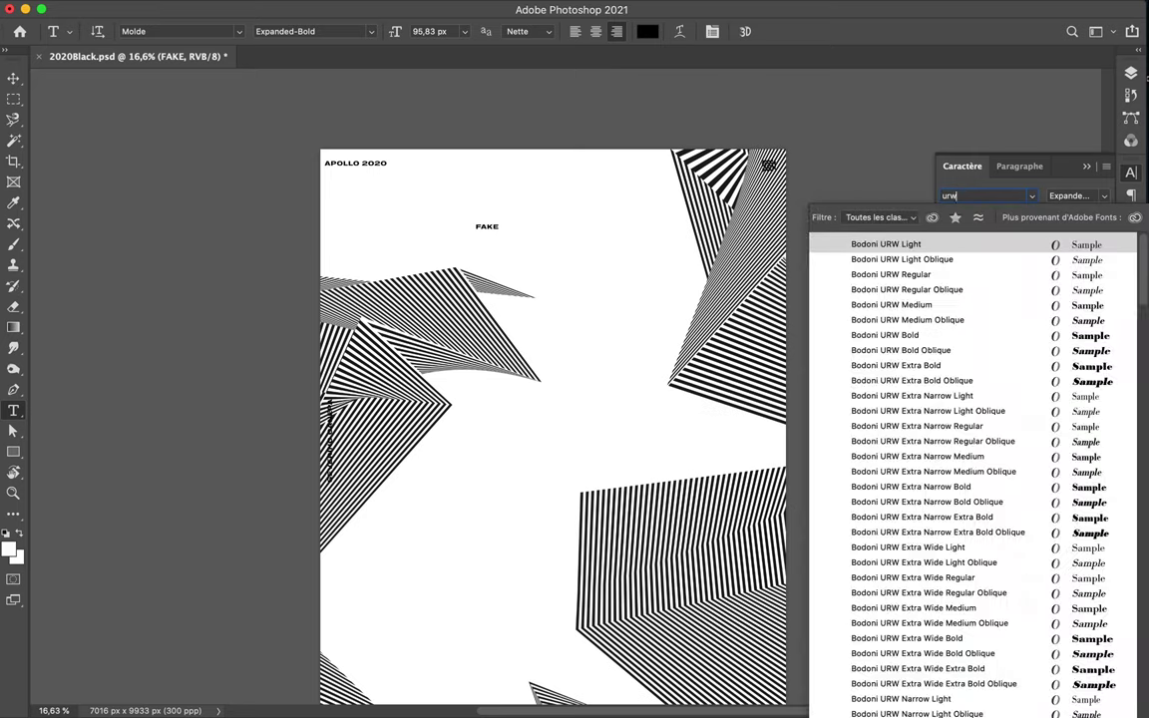
text( din)
click(890, 366)
click(1071, 237)
text(0)
key(Return)
Scale the FAKE title up large, then shrink it to about three quarters.
key(super+t)
drag(485, 228, 371, 280)
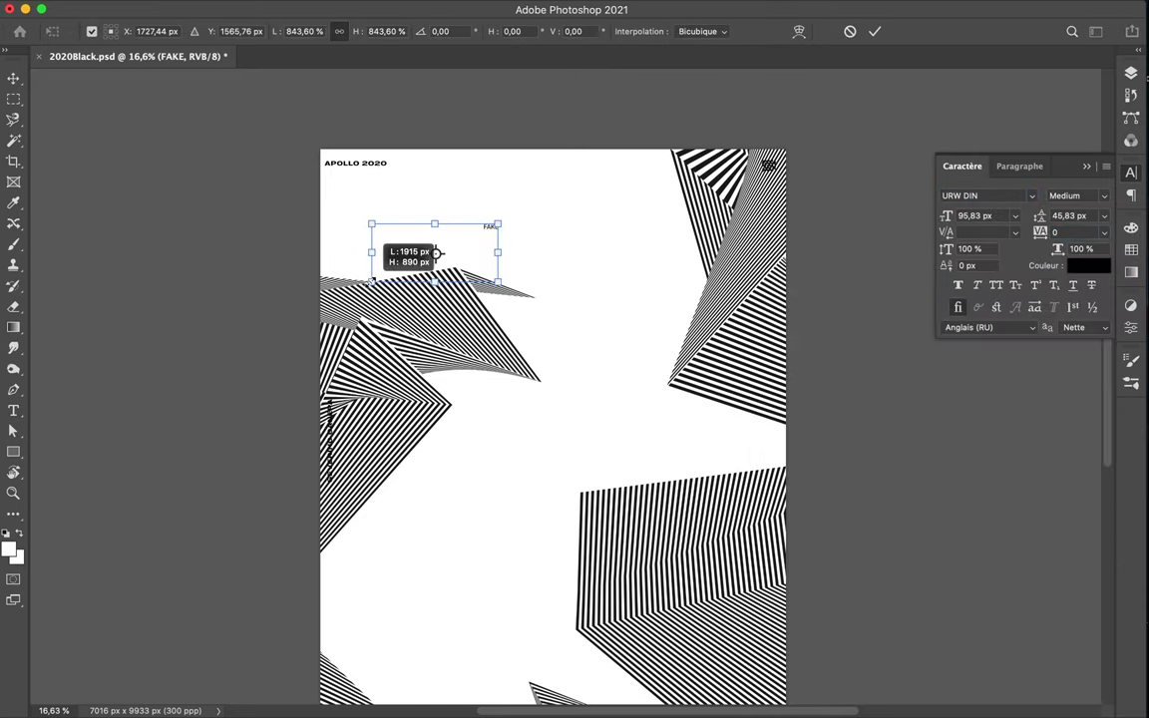
key(Return)
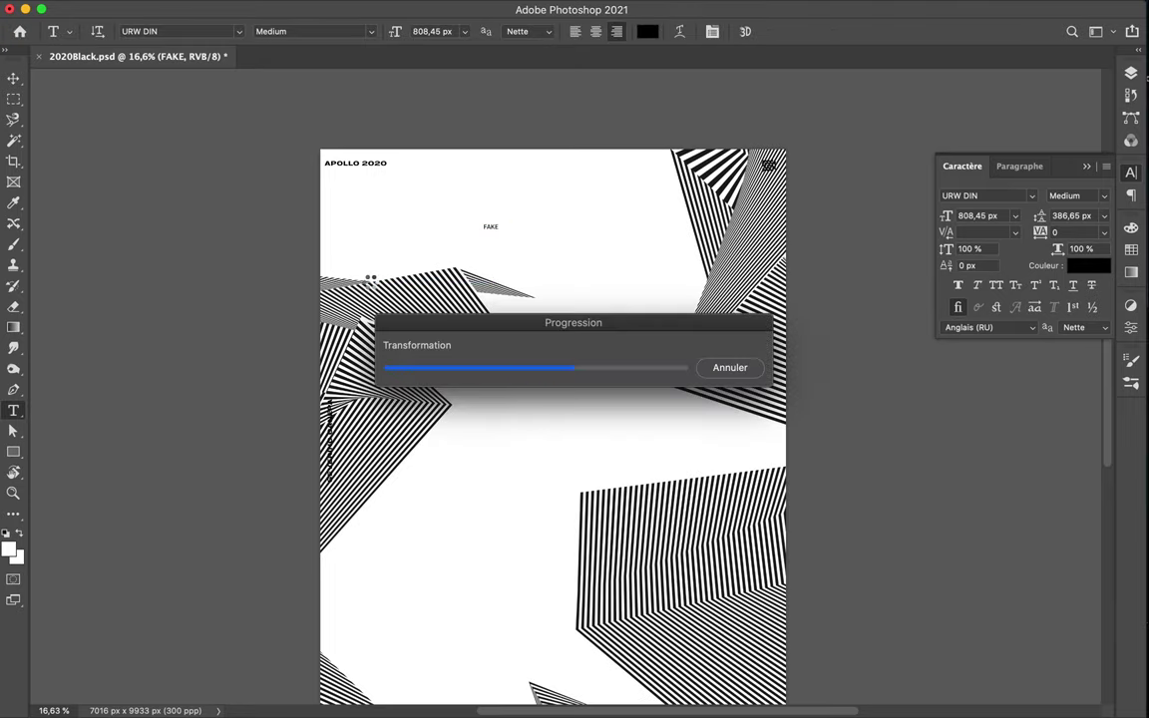
key(super+t)
drag(496, 228, 468, 244)
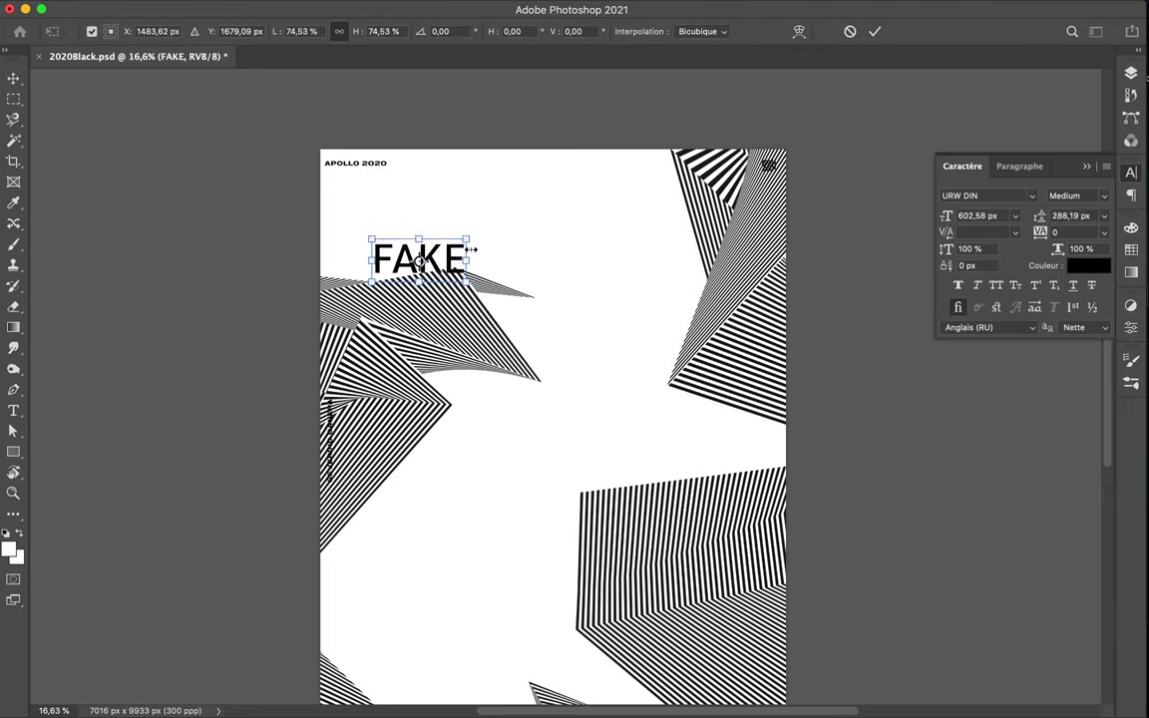
key(Return)
Set FAKE to Regular style, tuck it behind the stripes, and duplicate it lower right.
click(1088, 197)
click(1088, 260)
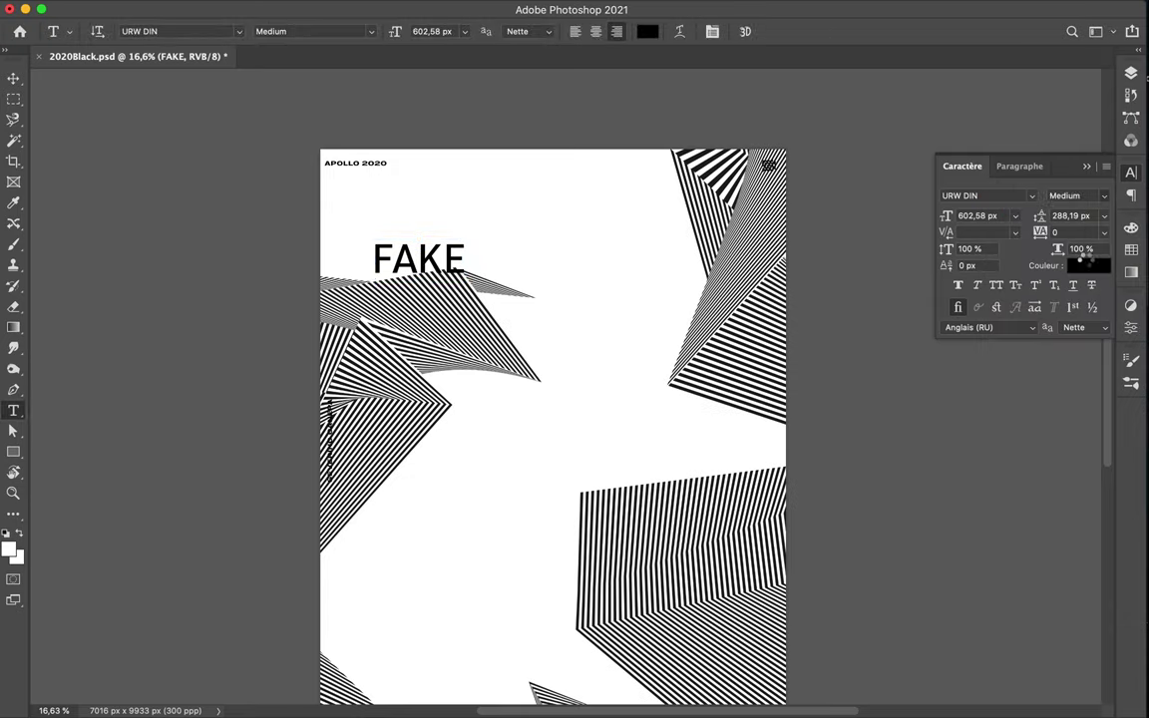
key(v)
drag(461, 265, 460, 270)
click(1131, 72)
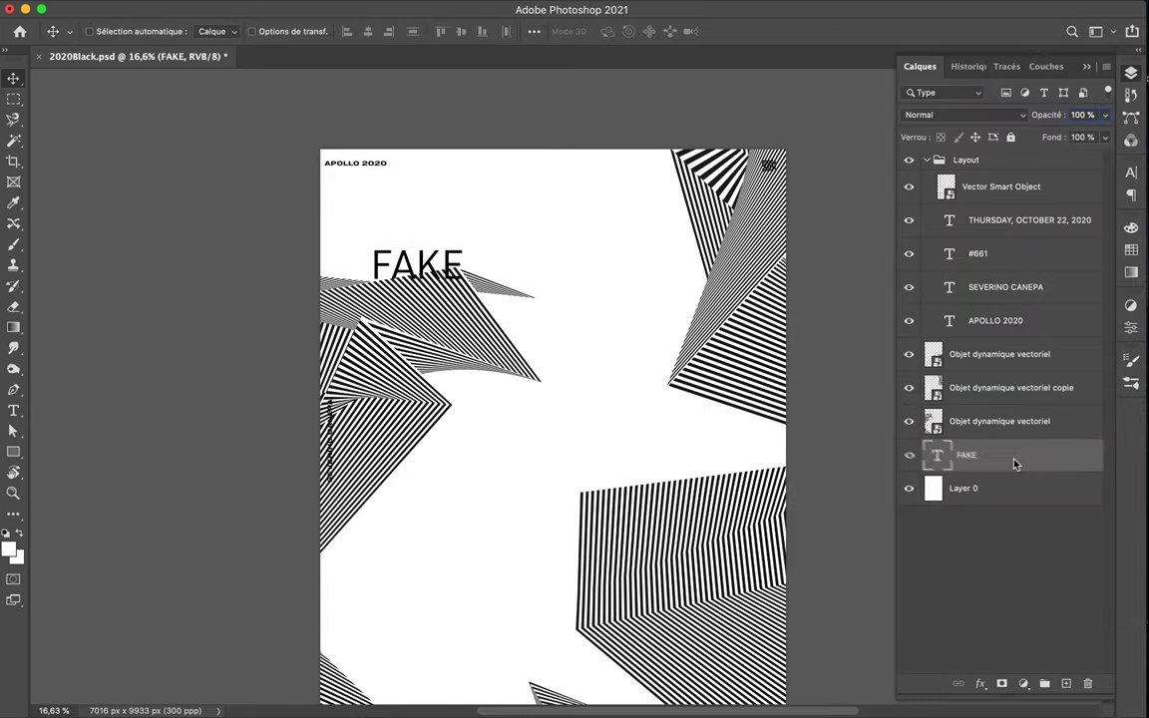
drag(402, 232, 601, 325)
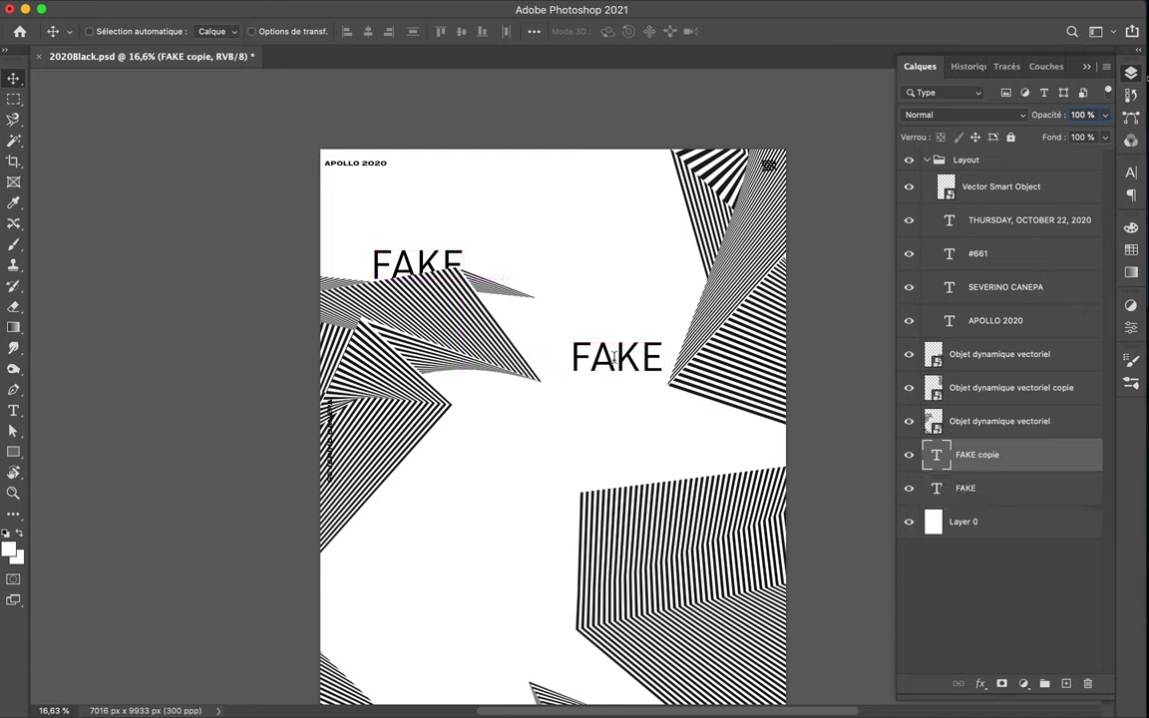
Retype the FAKE copy as OPTICAL and drag out a copy of it.
key(t)
key(ctrl+a)
text(OPTICAL)
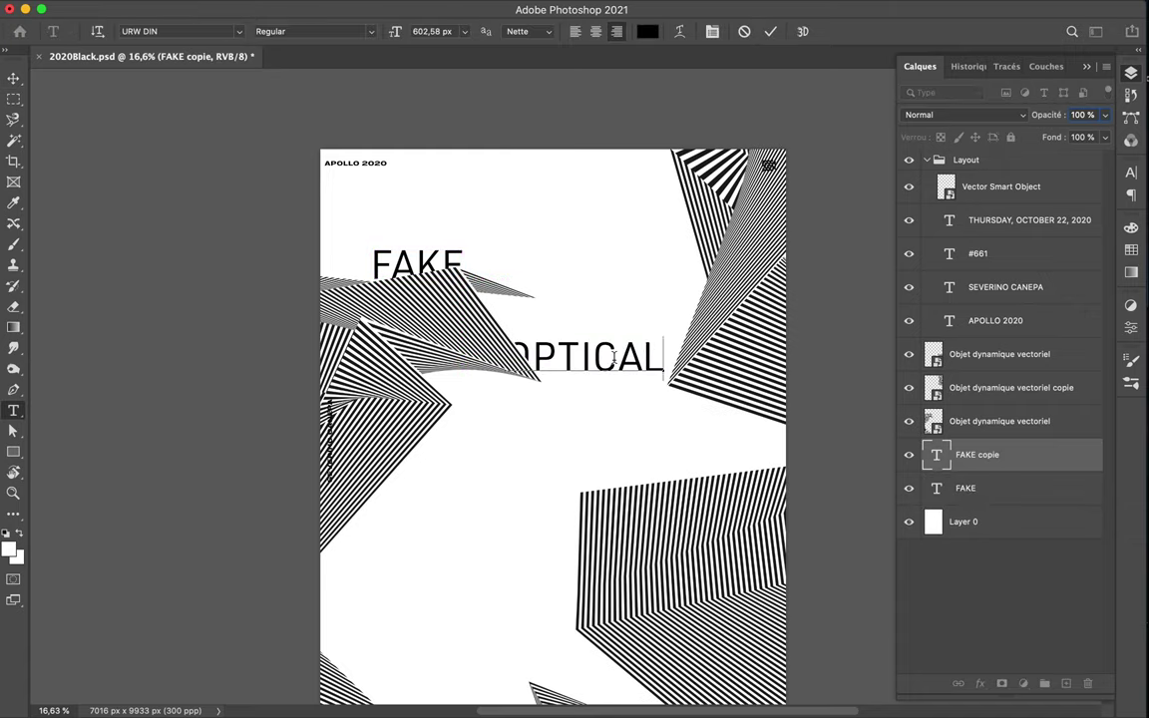
key(ctrl+Return)
key(v)
drag(633, 370, 478, 610)
scroll(478, 599, down, 5)
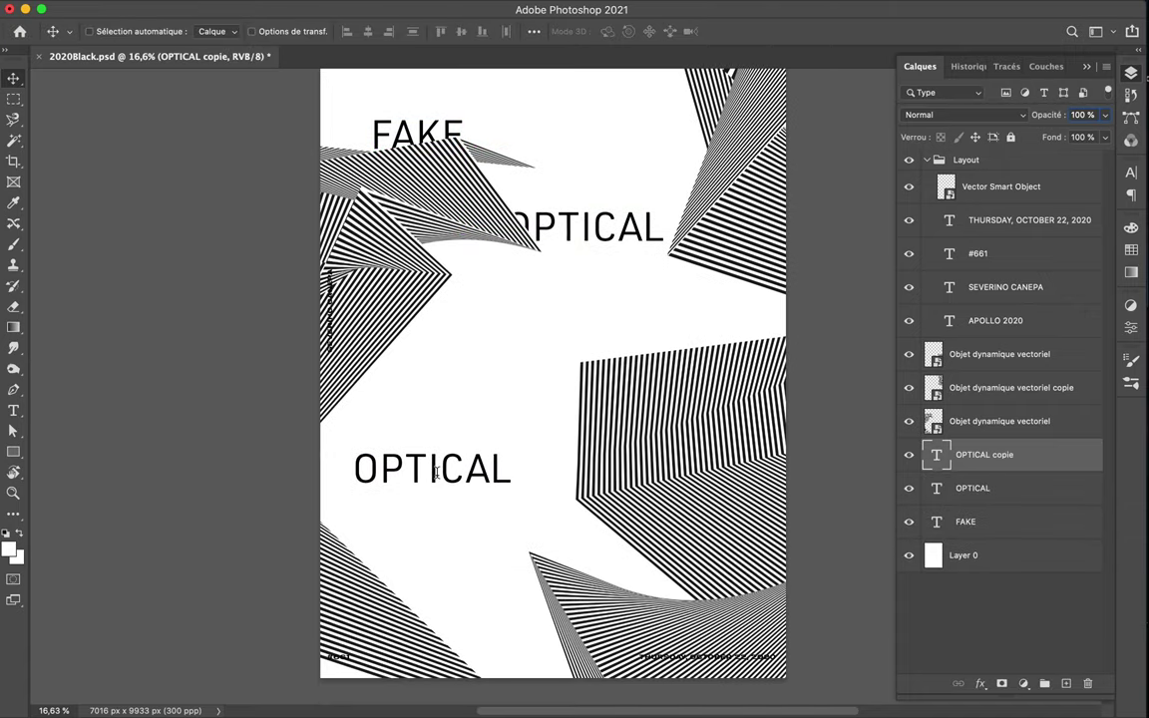
Change the OPTICAL copy's text to ILLUSION.
key(t)
click(436, 474)
key(End)
key(ctrl+a)
text(ILLUSION)
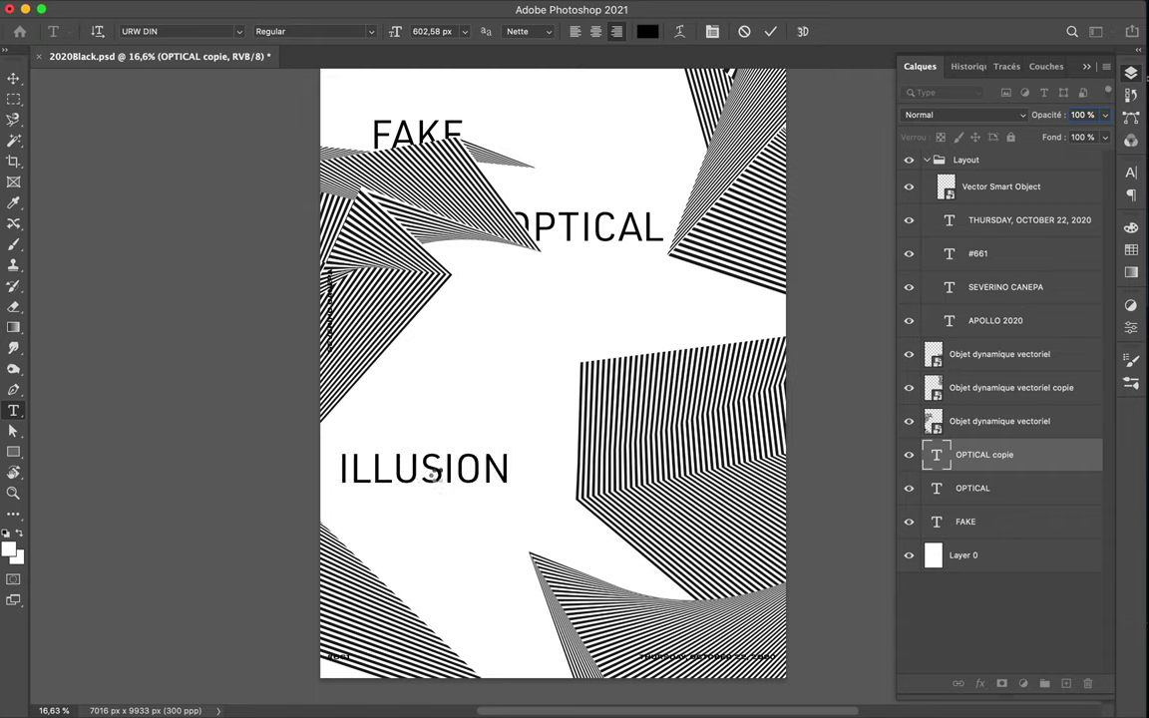
key(ctrl+Return)
key(v)
Position ILLUSION behind the stripes, slide OPTICAL left, and select the ILLUSION title.
mouse_move(447, 481)
mouse_down()
mouse_move(647, 584)
mouse_move(667, 302)
mouse_up()
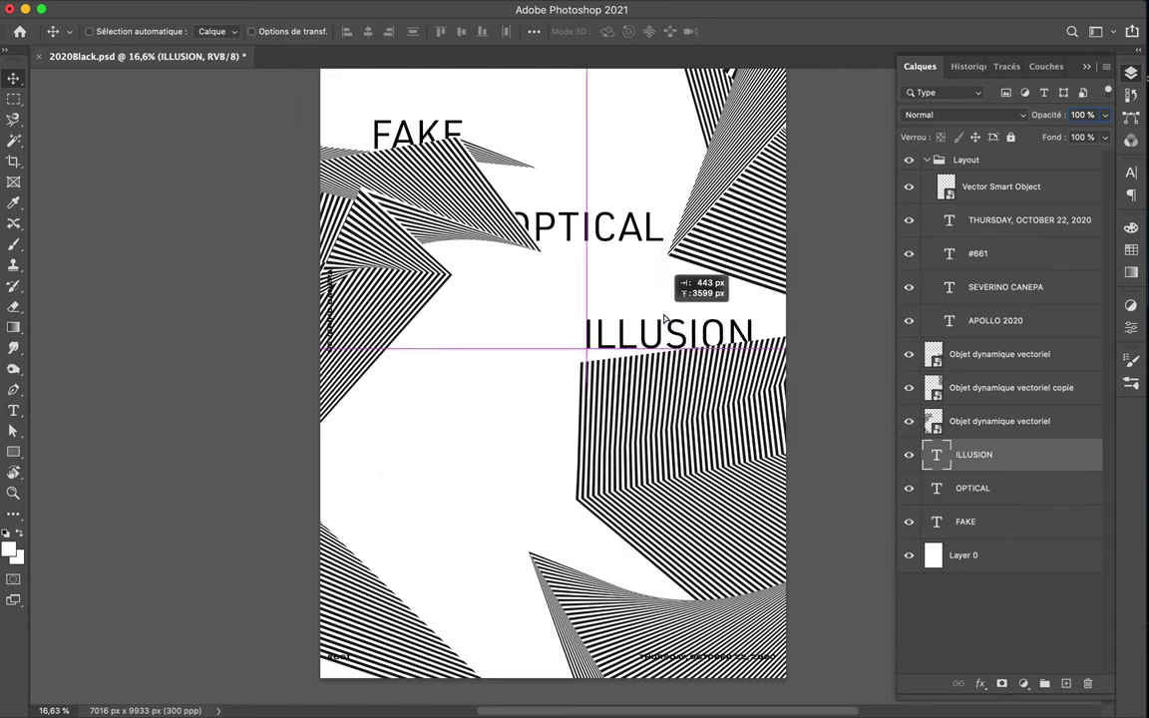
drag(603, 241, 537, 257)
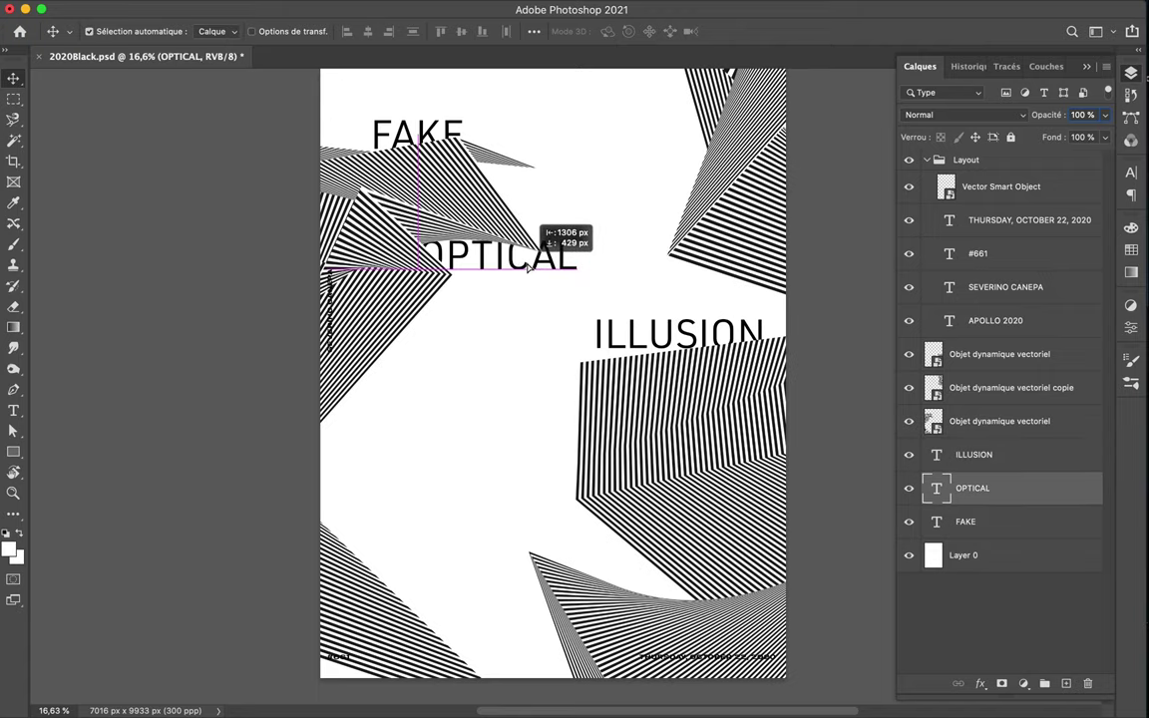
scroll(611, 275, down, 2)
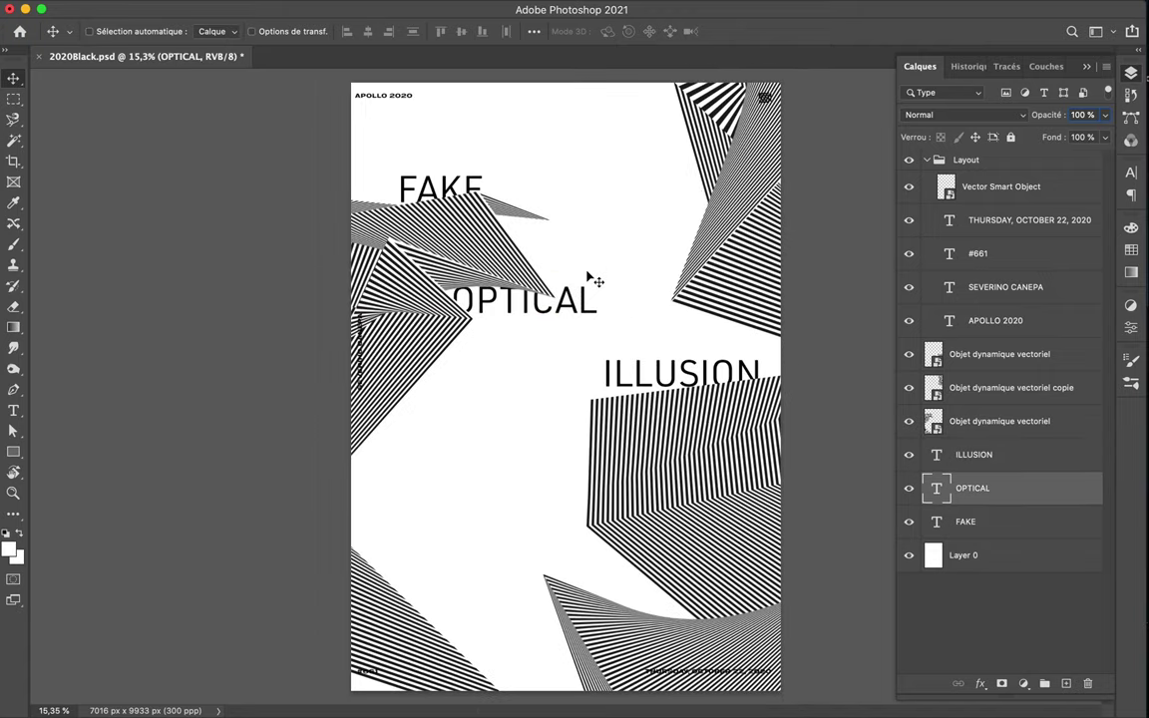
click(665, 371)
double_click(681, 369)
Duplicate ILLUSION to the lower left and edit it into a stacked FAKE / OPTICAL / ILLUSION caption.
key(Escape)
drag(681, 369, 684, 374)
alt+drag(750, 387, 533, 539)
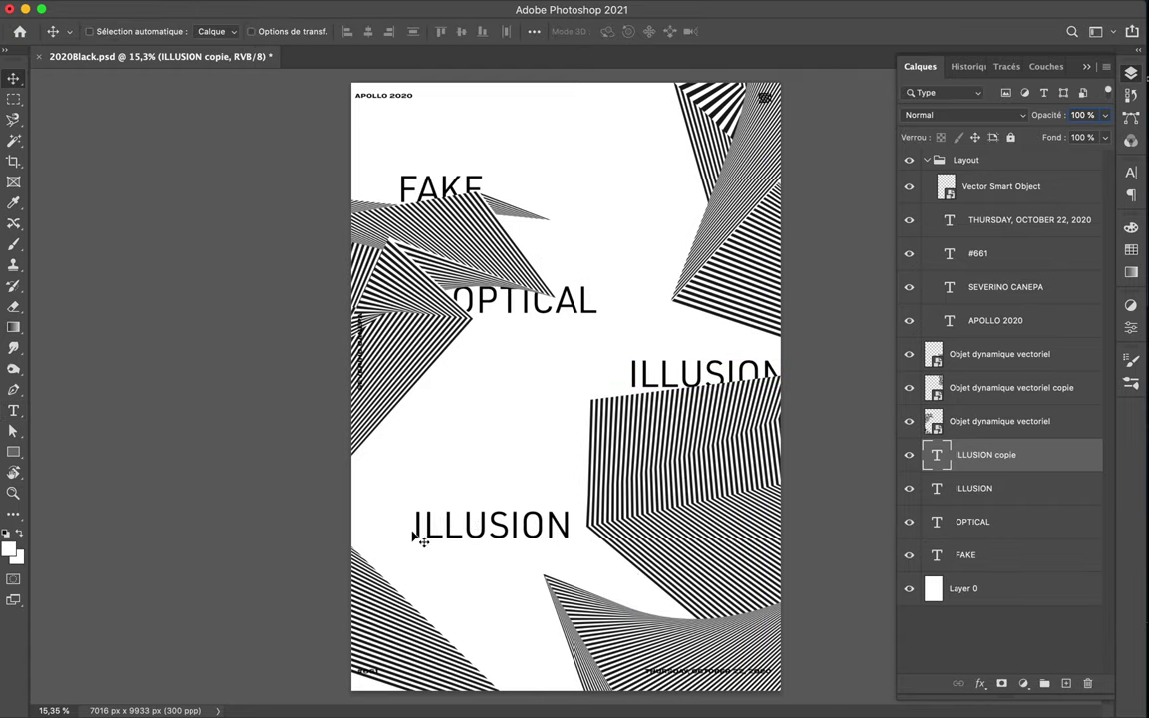
double_click(436, 528)
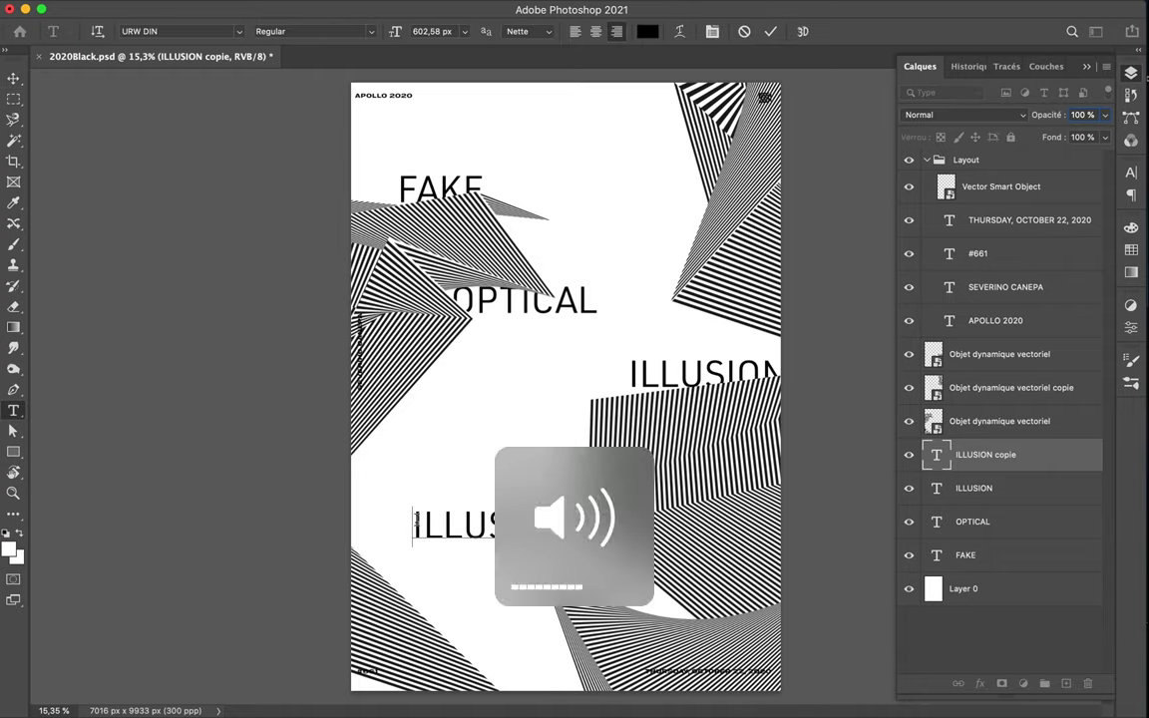
text(FAKE)
key(Return)
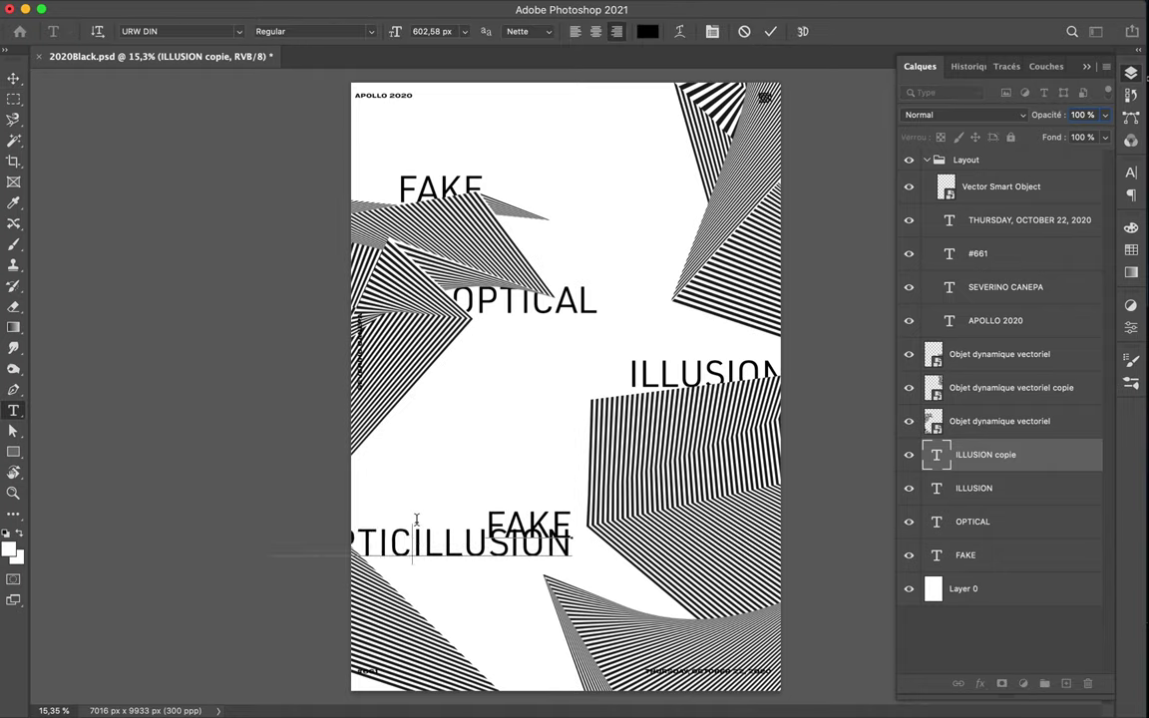
text(AL)
key(Return)
key(ctrl+Return)
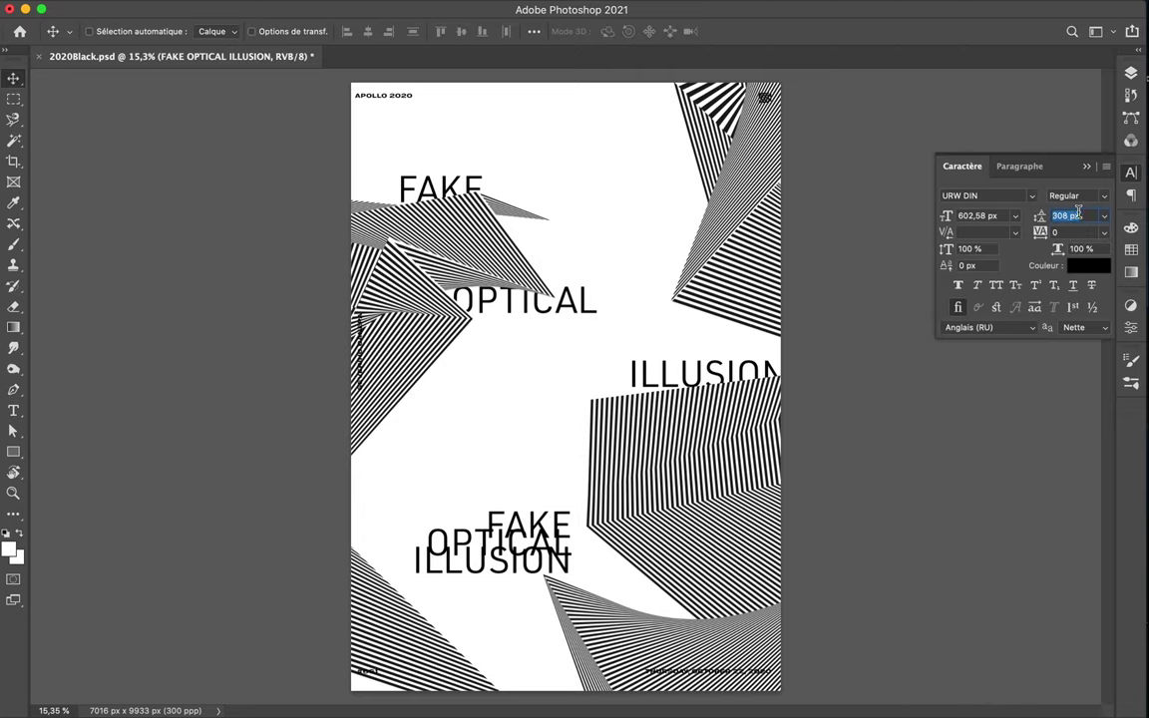
Raise the caption's leading to 148 px and move it up and to the left.
key(shift+Up)
key(shift+Up)
key(shift+Up)
key(shift+Up)
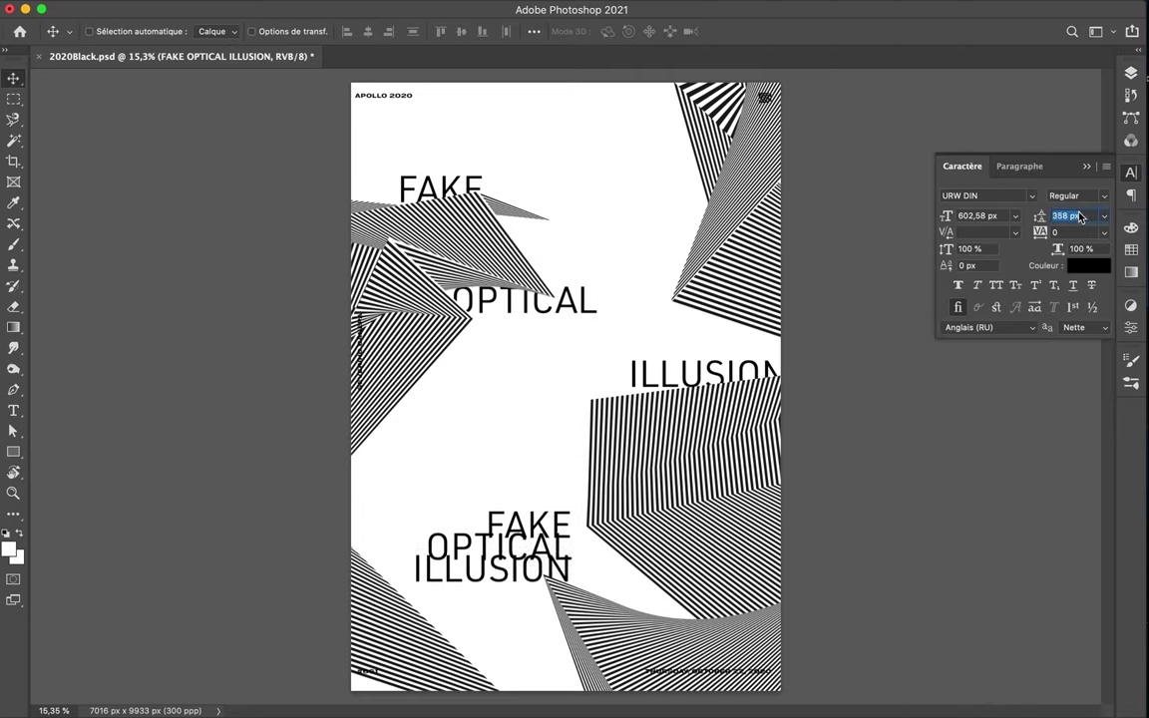
key(shift+Up)
key(shift+Up)
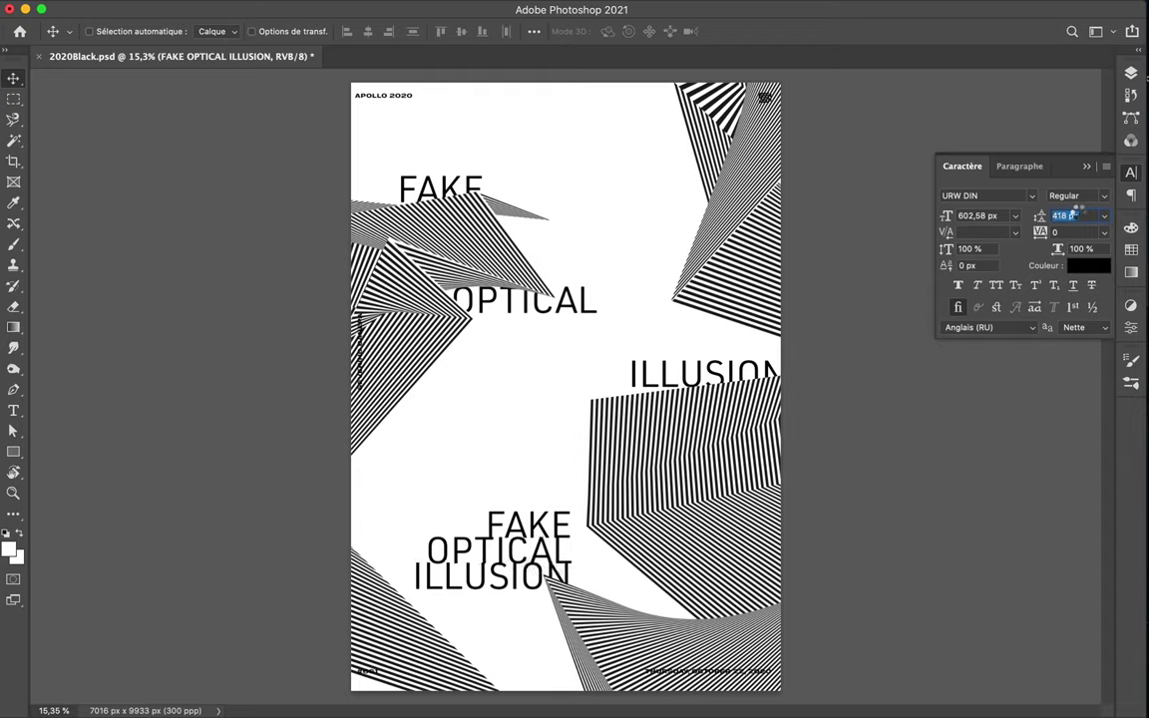
key(shift+Up)
key(shift+Up)
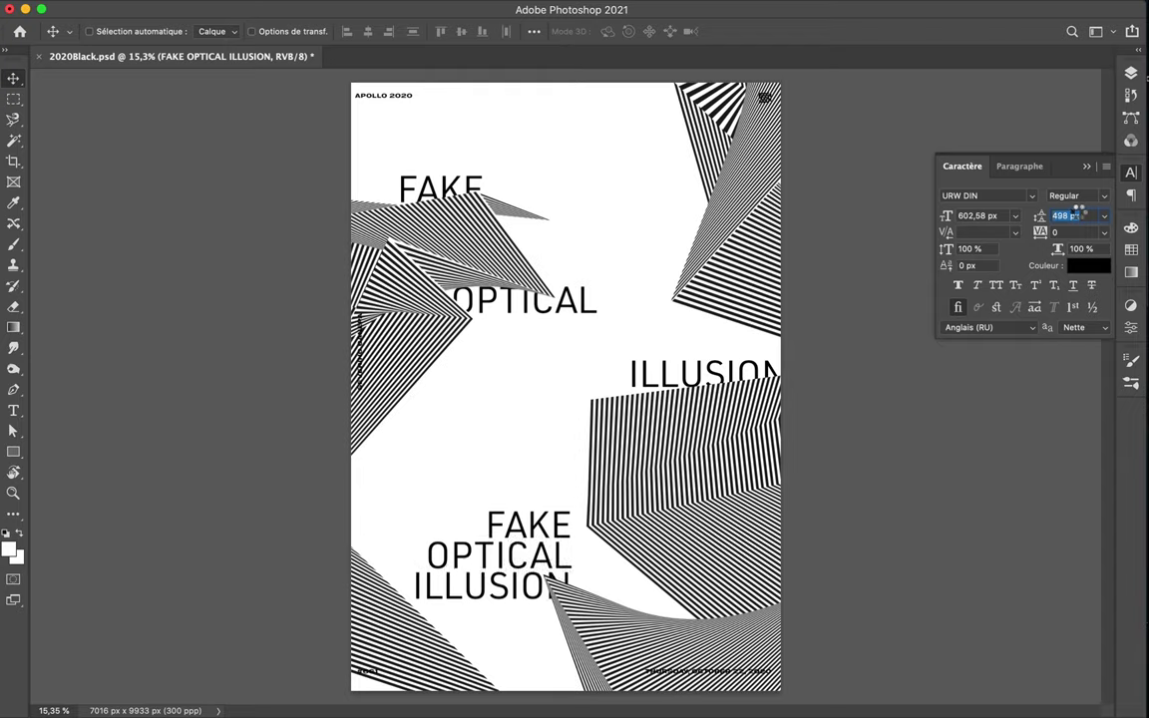
key(ctrl+t)
mouse_move(569, 554)
mouse_down()
mouse_move(537, 481)
mouse_move(451, 462)
mouse_up()
key(Return)
Show rulers, add a horizontal guide below ILLUSION, and scale the caption to about 60%.
key(ctrl+r)
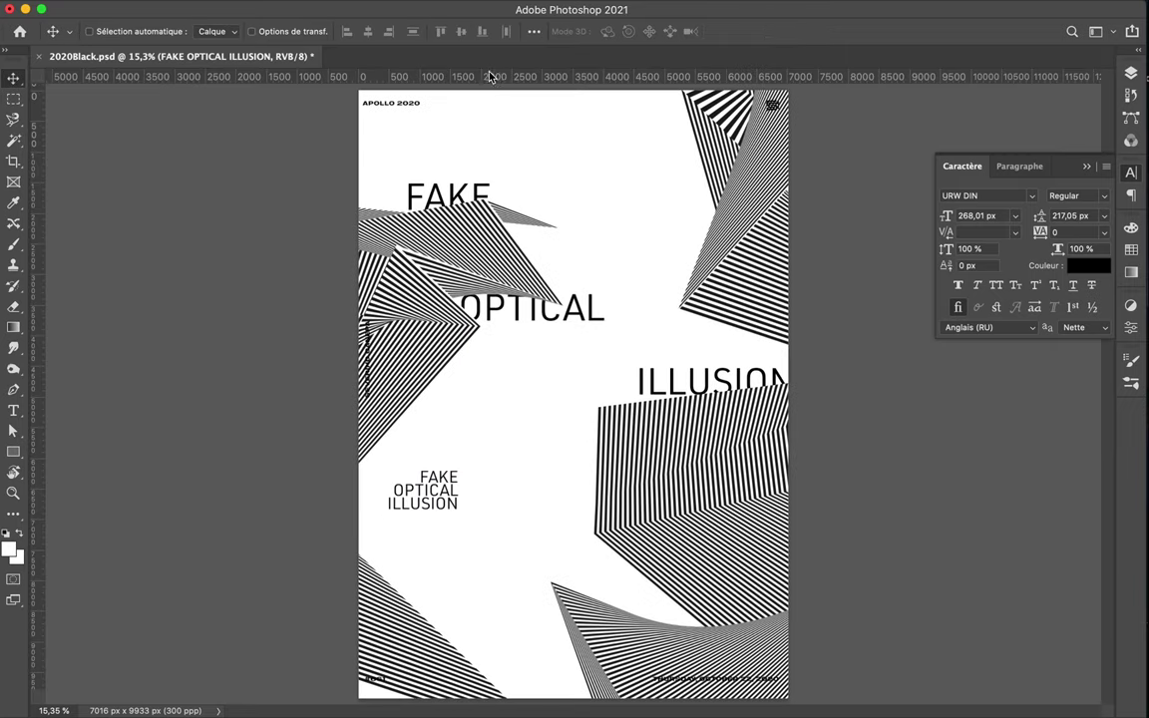
drag(488, 75, 559, 395)
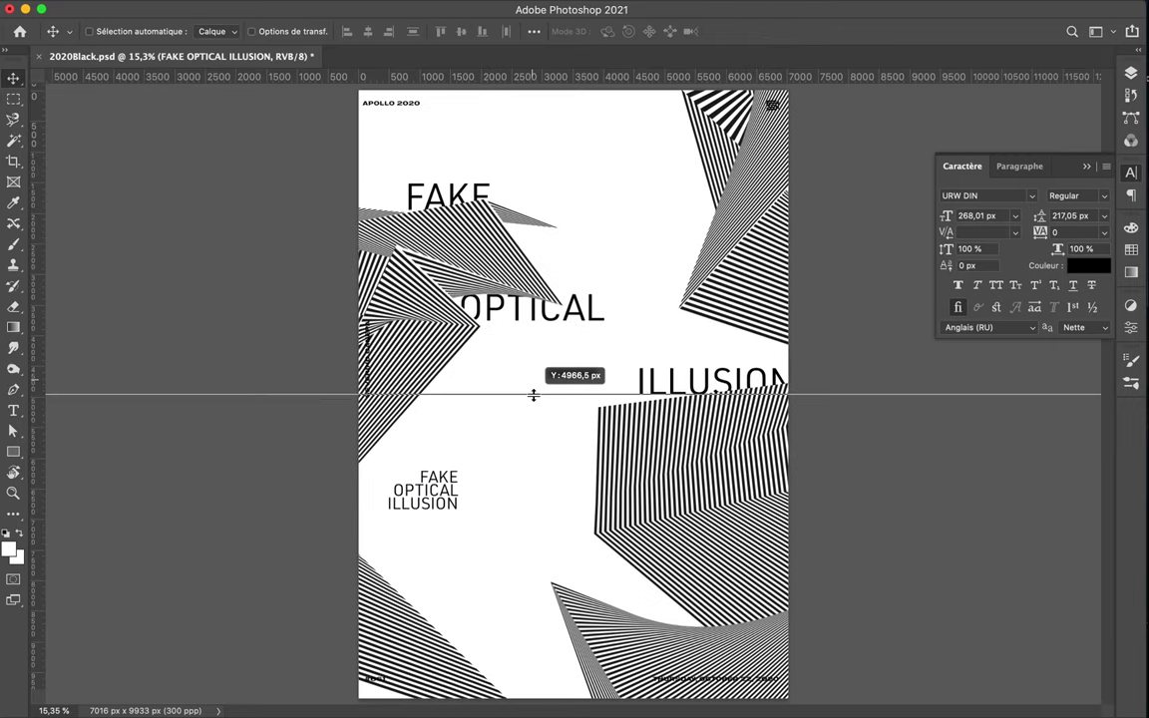
click(445, 496)
key(ctrl+t)
drag(387, 509, 415, 496)
key(Return)
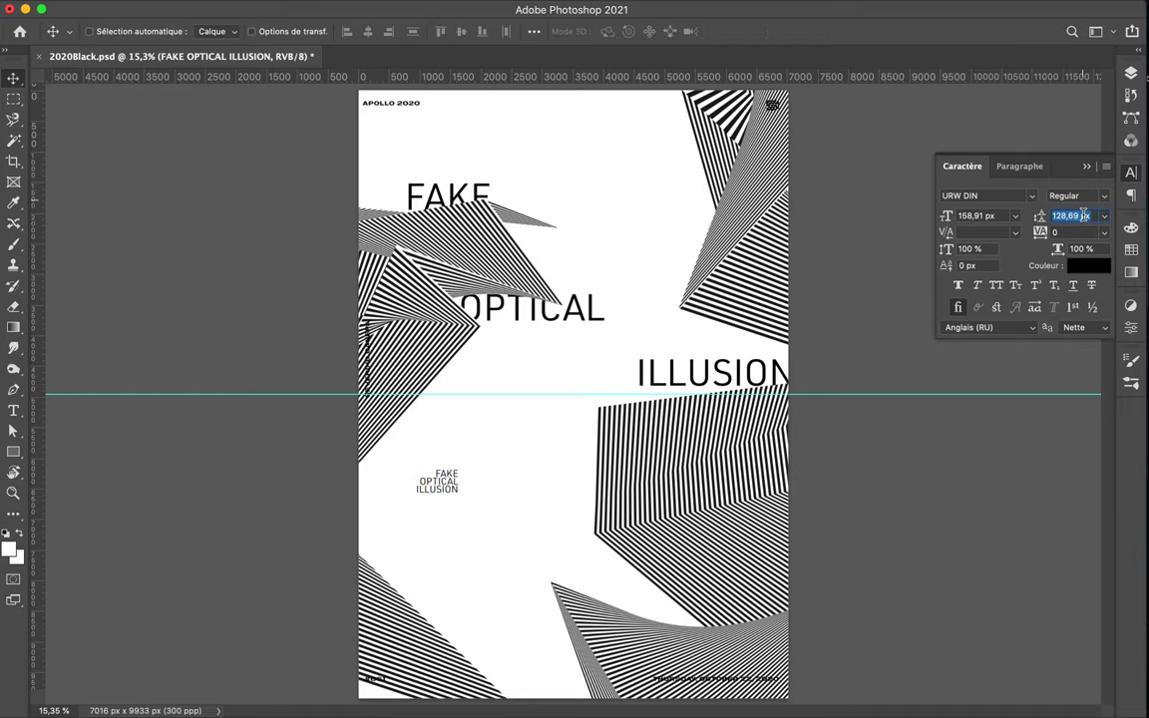
key(u)
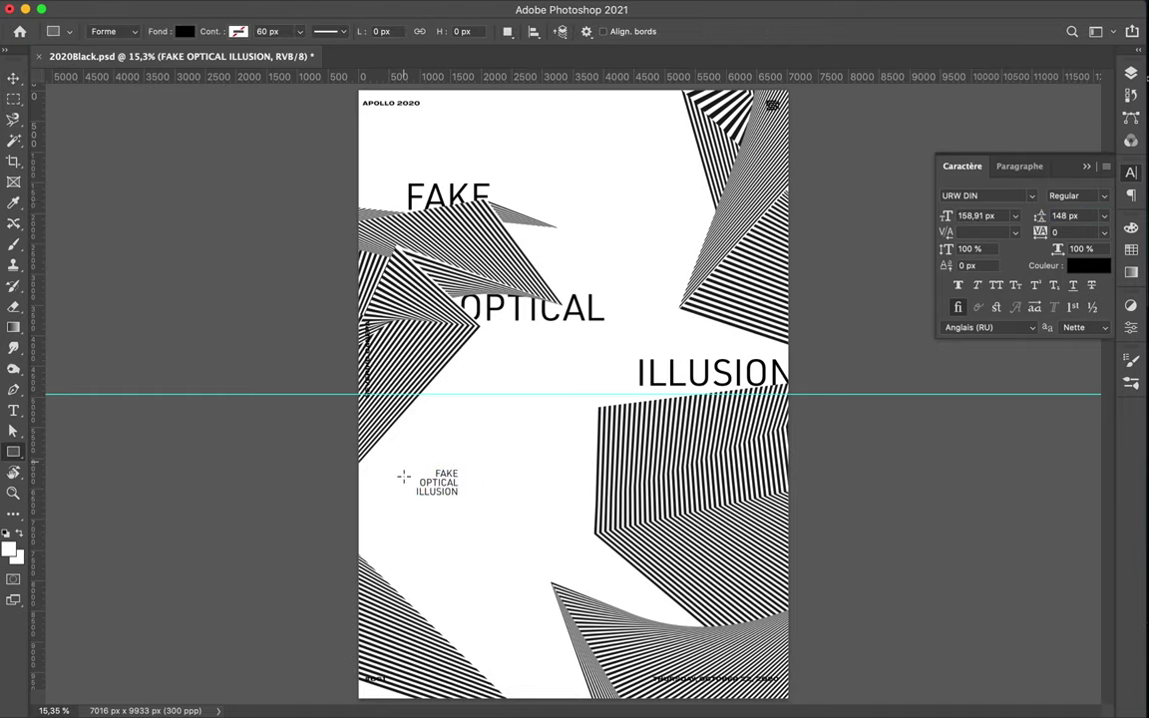
Draw a black box over the caption and set the caption text colour to #ffffff.
drag(454, 499, 454, 498)
key(v)
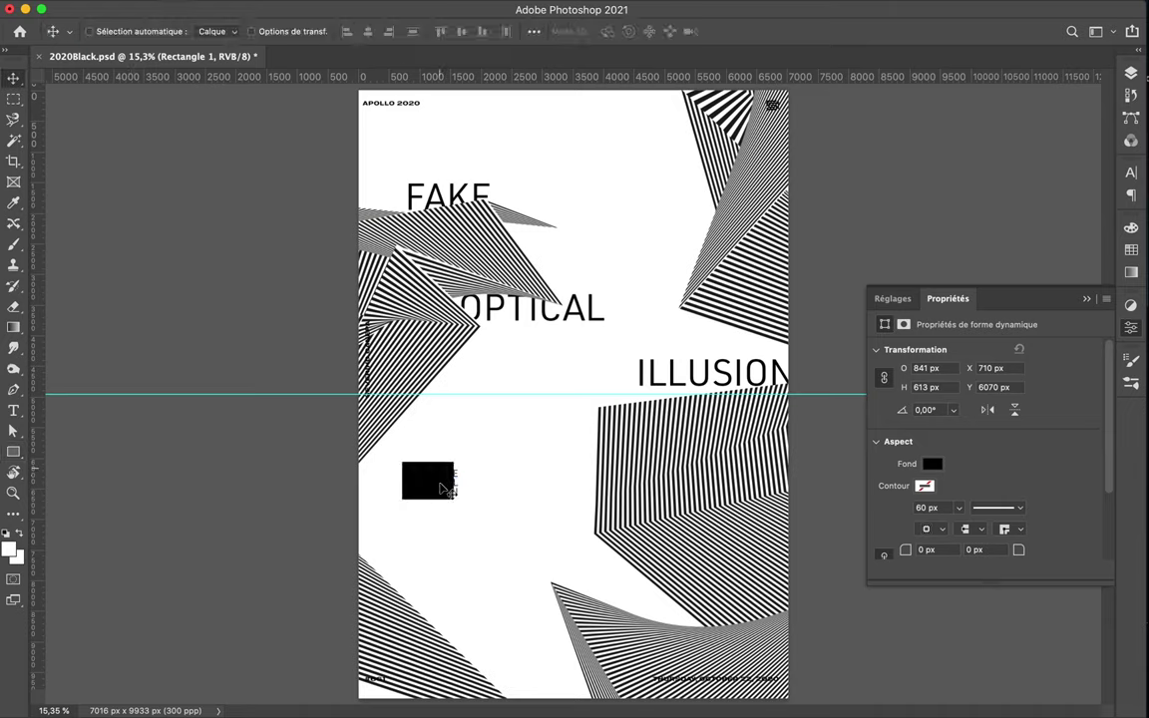
click(456, 483)
key(a)
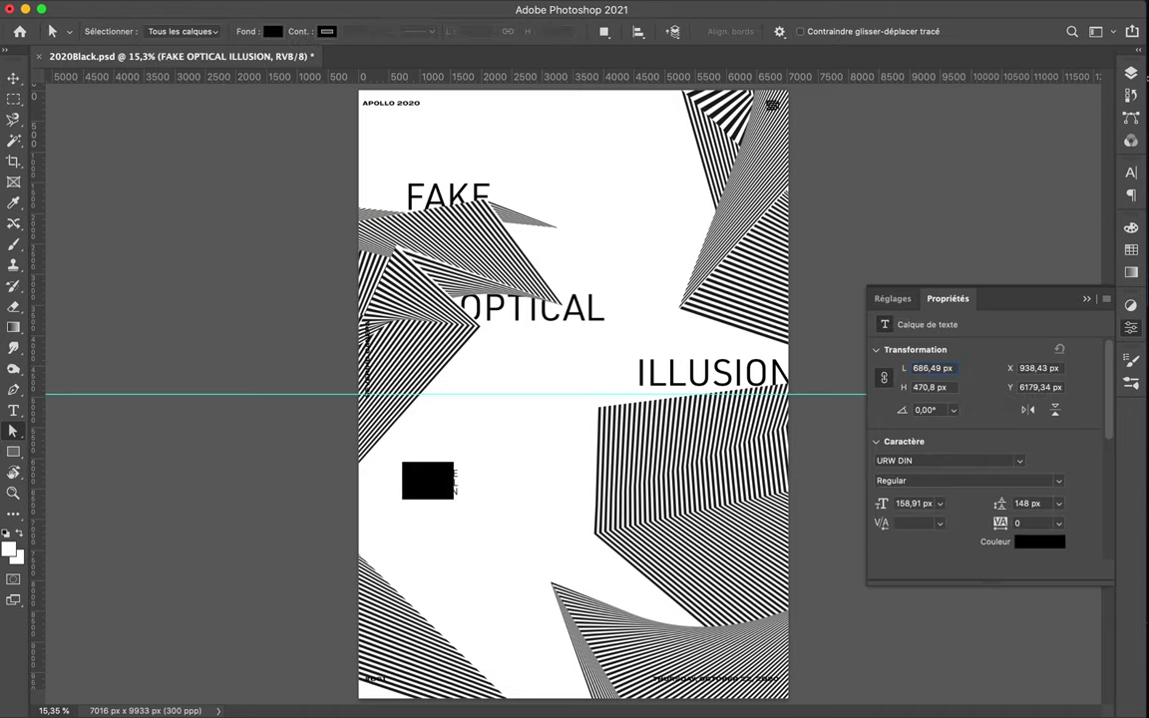
click(1040, 541)
text(ffffff)
click(1033, 197)
Stack the white caption above its black box, align them, and group them as Groupe 1.
click(1131, 73)
mouse_move(1002, 488)
mouse_down()
mouse_move(1013, 504)
mouse_move(1007, 469)
mouse_up()
key(v)
drag(393, 460, 417, 469)
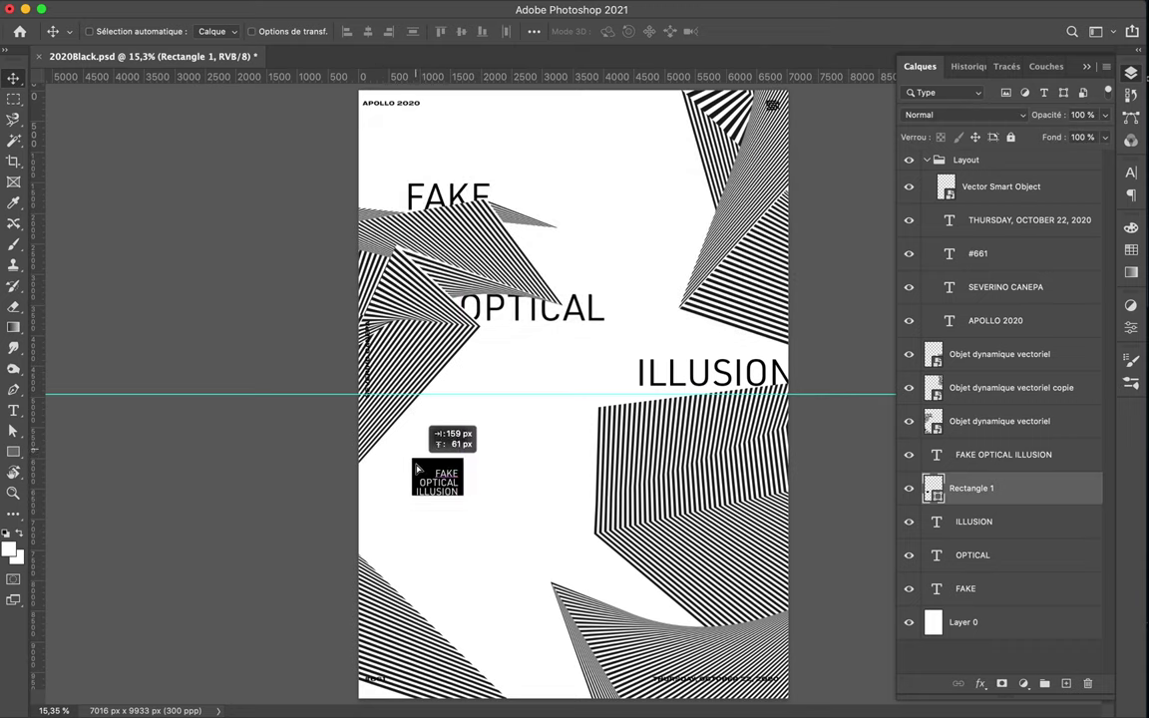
ctrl+shift+click(451, 485)
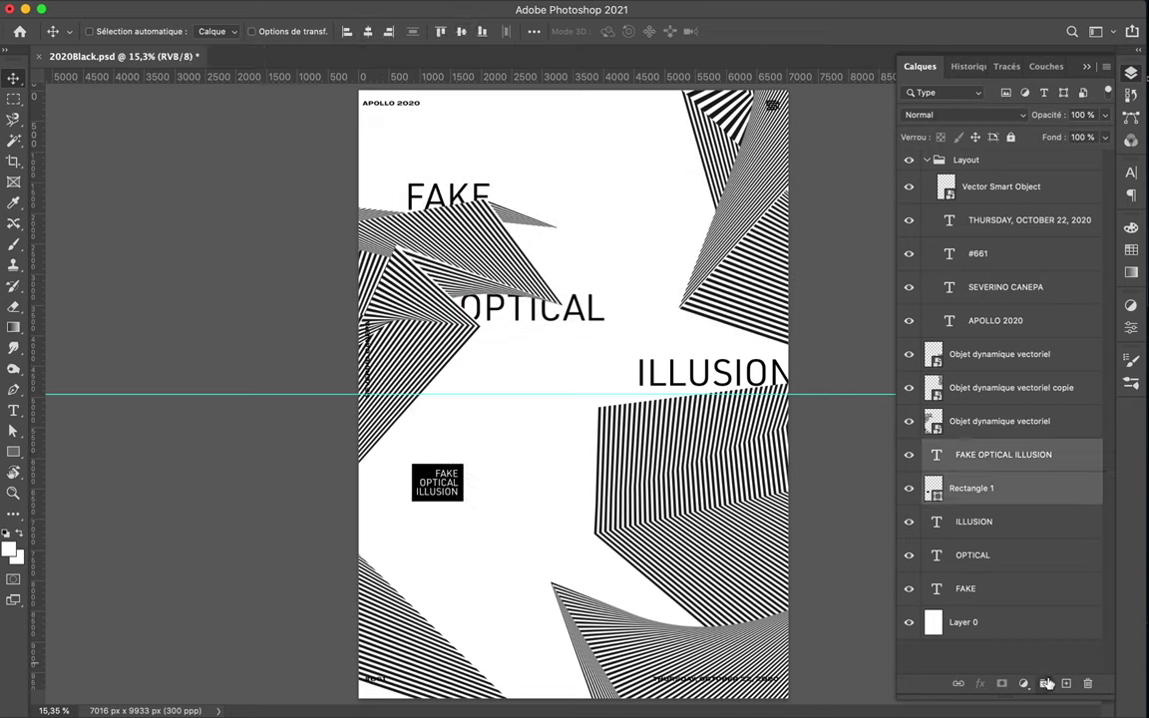
click(1046, 684)
Move Groupe 1 onto the guide and drag a copy below ILLUSION.
drag(451, 482, 457, 411)
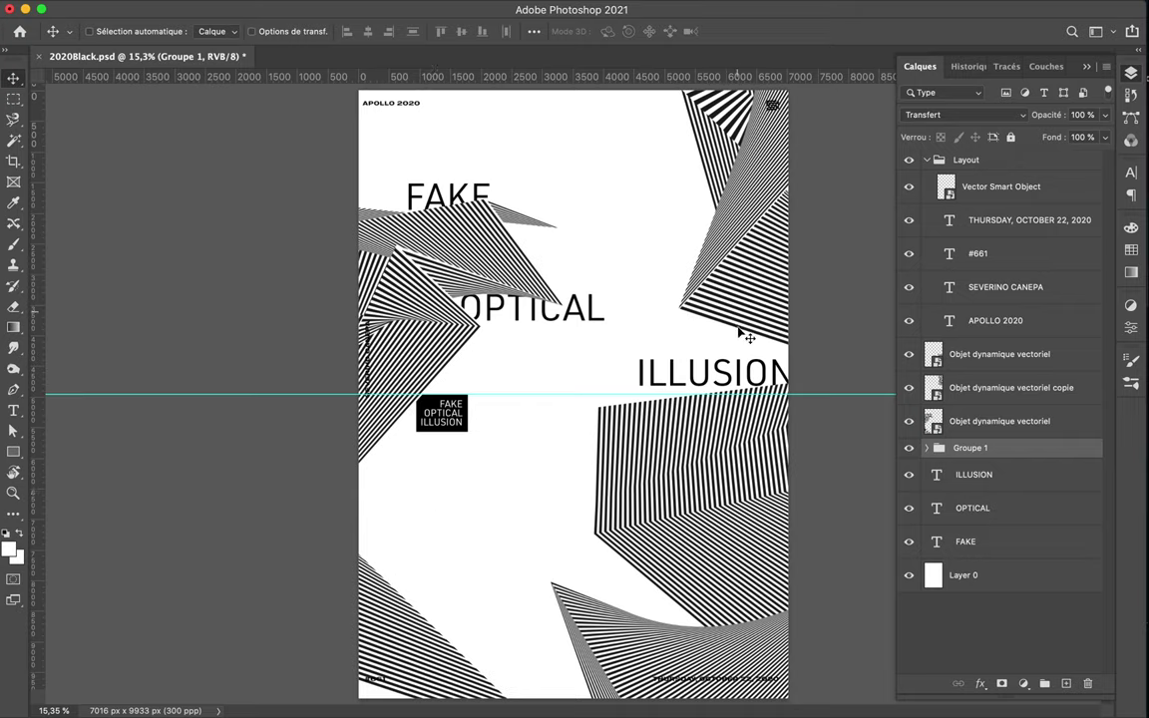
drag(980, 449, 978, 447)
drag(442, 413, 667, 423)
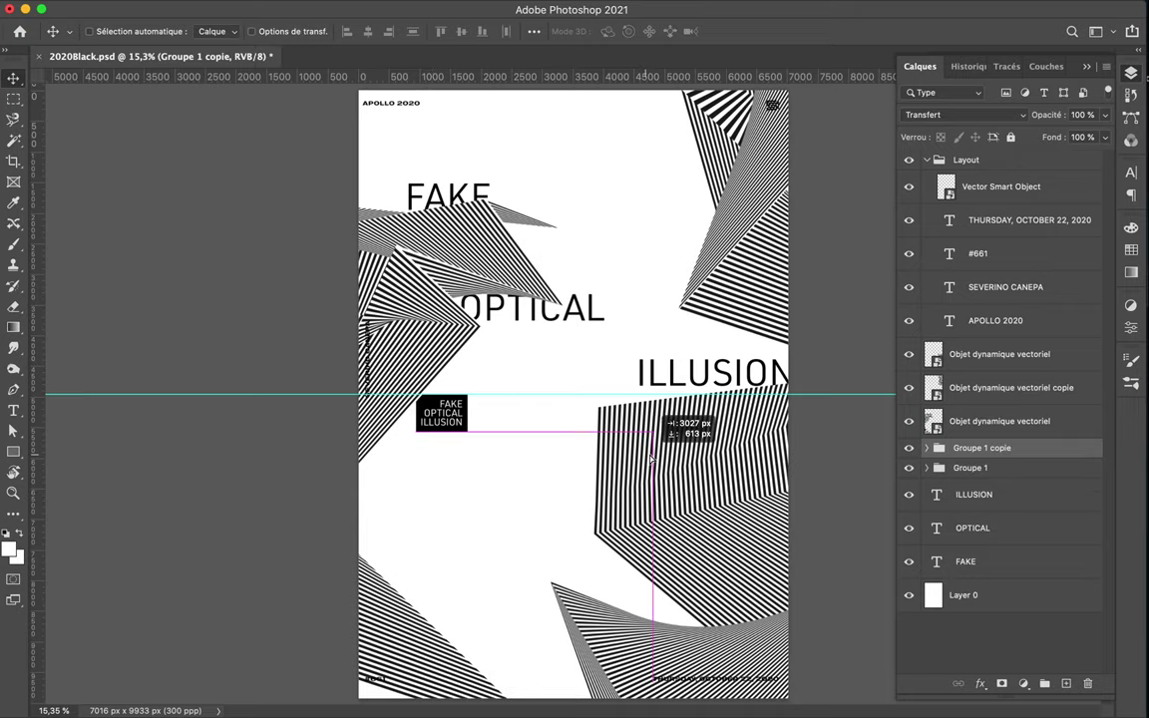
Give the copied caption box a white fill and black FAKE OPTICAL ILLUSION text.
key(a)
click(661, 461)
click(273, 31)
click(200, 117)
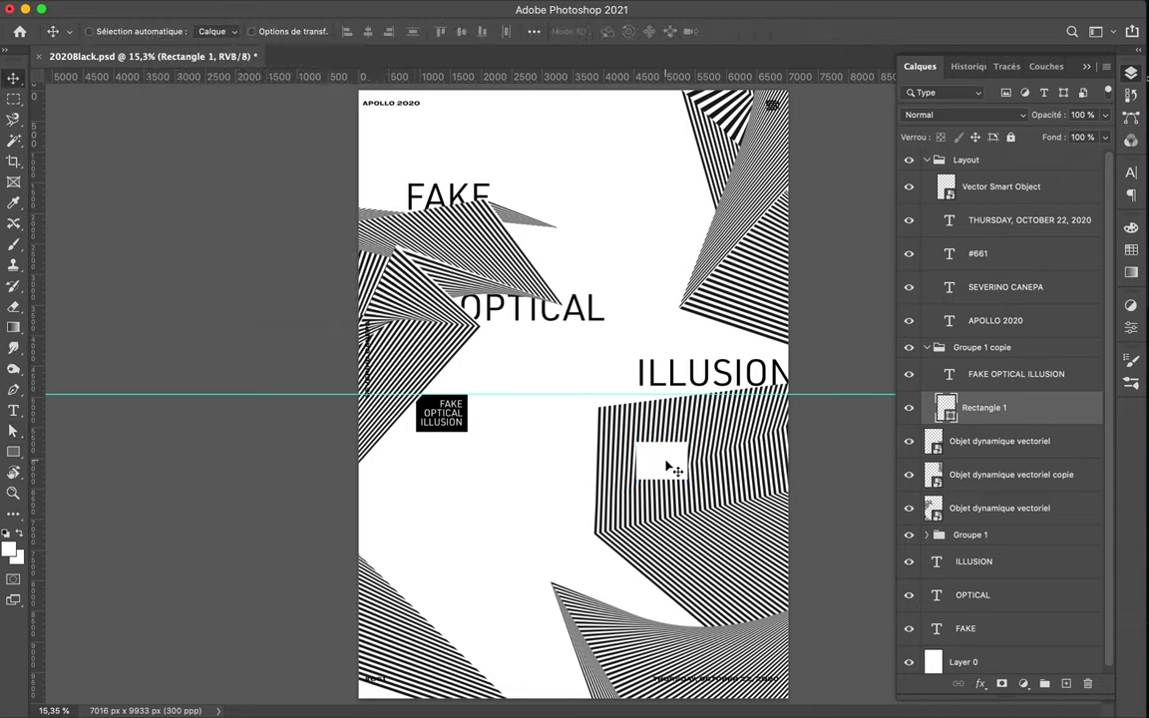
click(1016, 374)
click(1131, 171)
click(1085, 259)
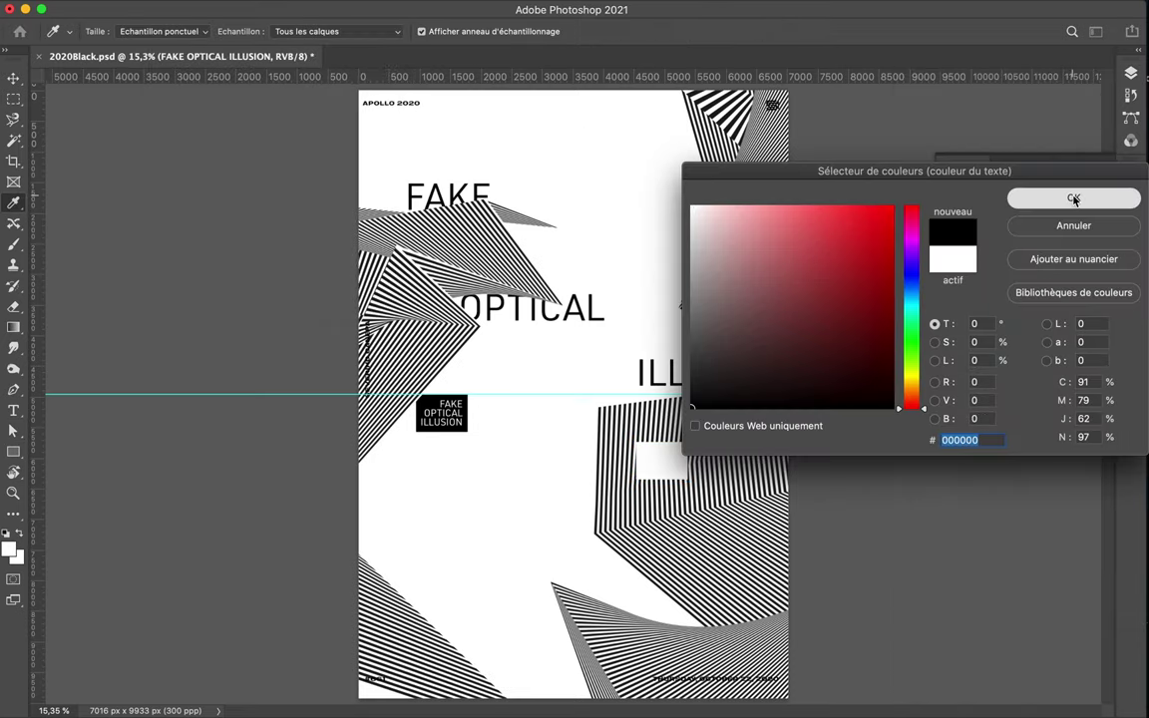
click(1074, 197)
Align the black-on-white caption within its box and place it just below the guide.
key(v)
click(1020, 166)
shift+click(661, 459)
click(465, 34)
drag(679, 464, 666, 417)
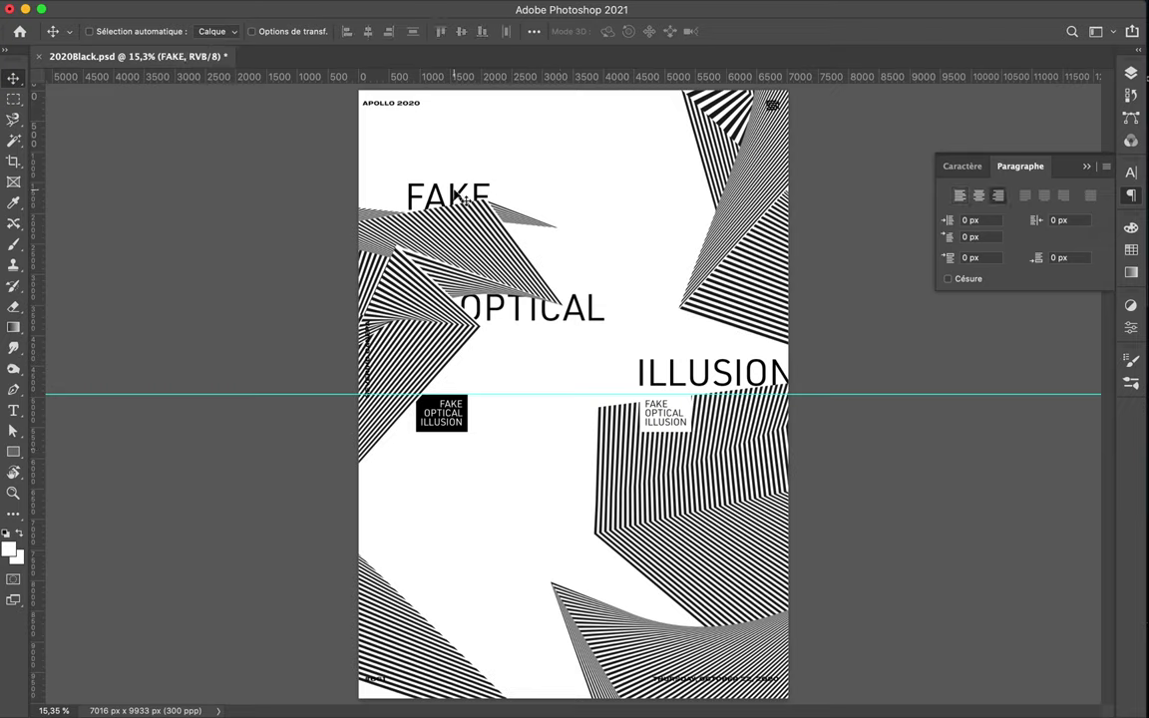
Move the OPTICAL title up and right, then duplicate a striped shape over the poster.
mouse_move(581, 315)
mouse_down()
mouse_move(643, 280)
mouse_move(653, 288)
mouse_up()
scroll(646, 317, down, 1)
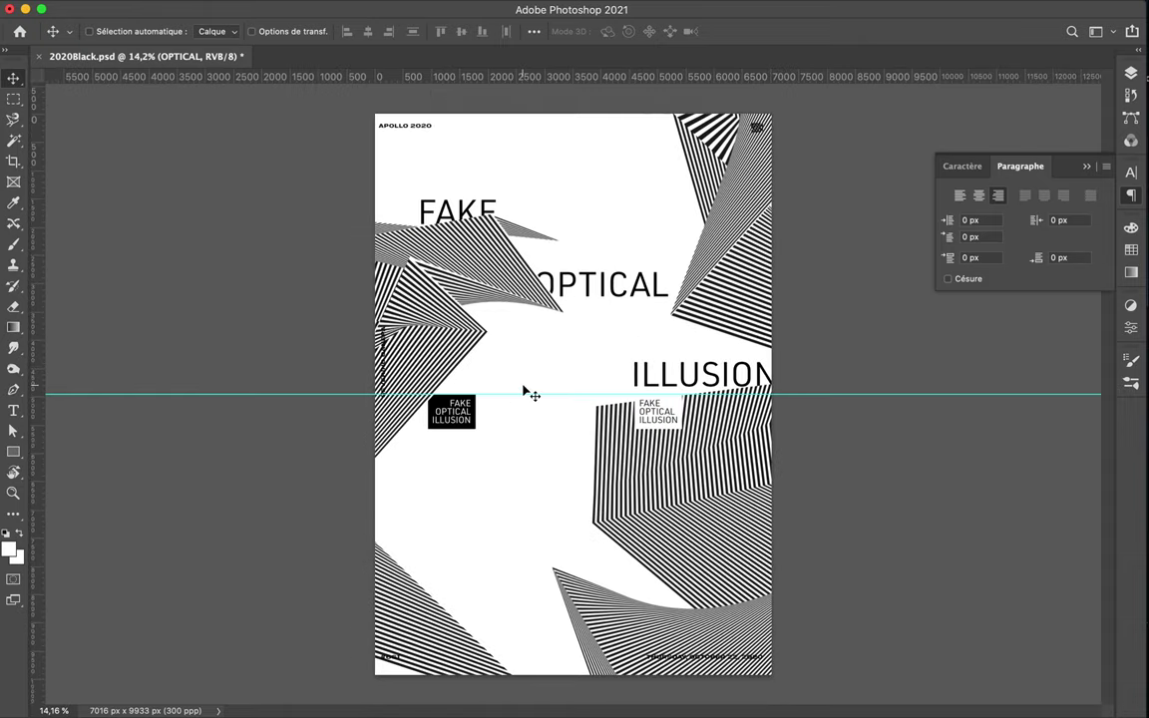
drag(615, 466, 559, 399)
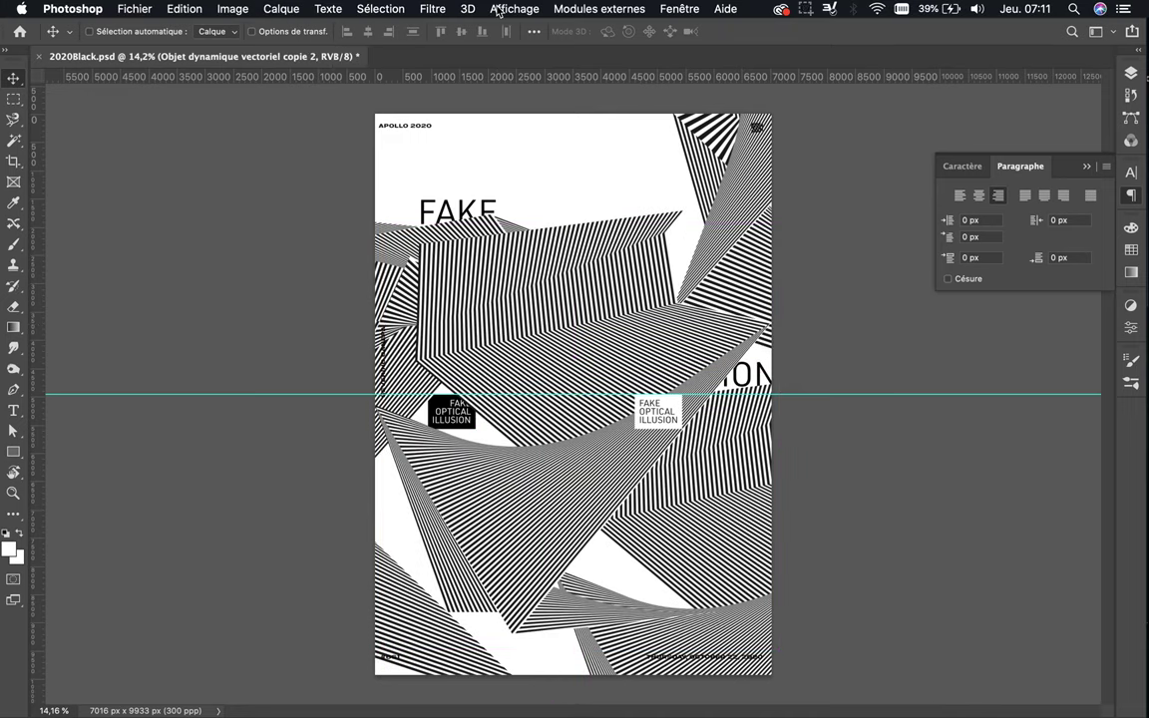
Warp striped copy 2 into swirling, bent ribbons with Liquify's Forward Warp brush.
click(496, 10)
click(429, 152)
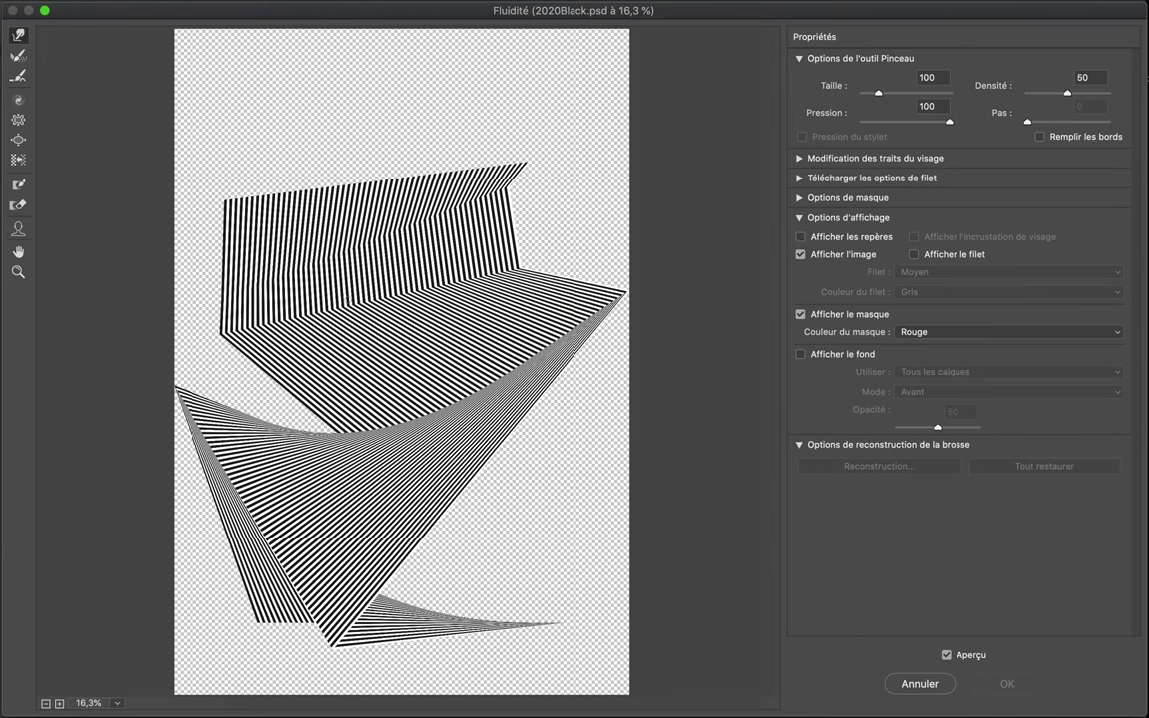
drag(526, 218, 504, 227)
drag(232, 244, 193, 282)
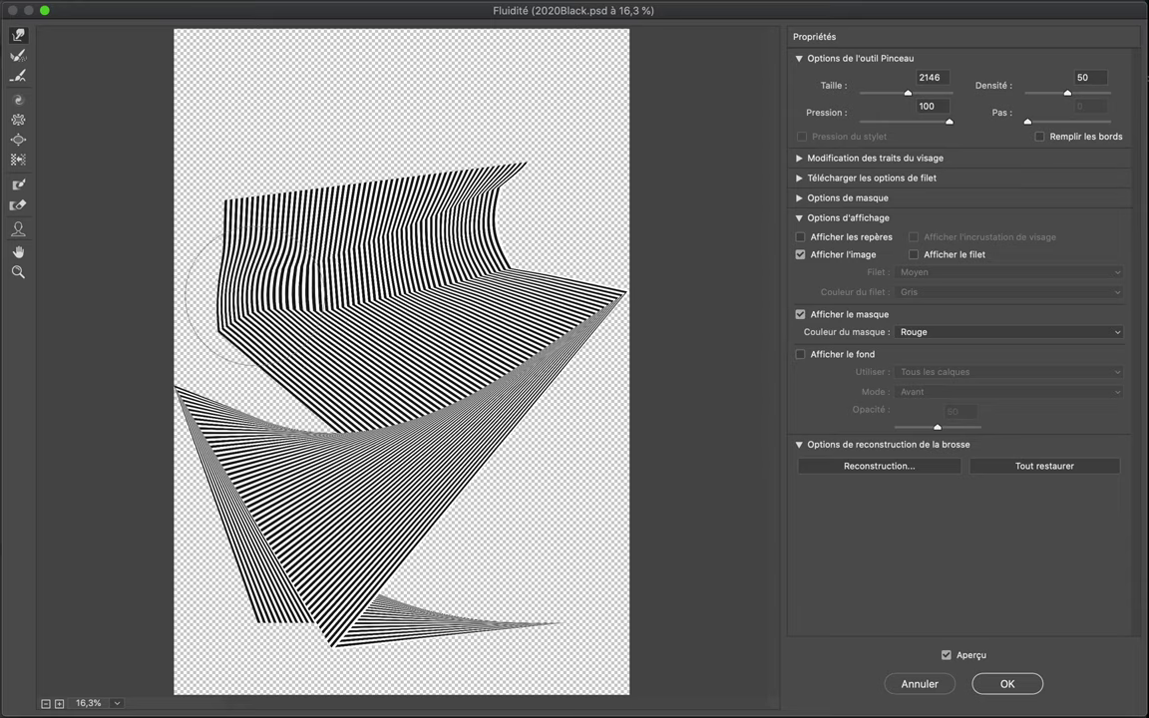
drag(266, 154, 333, 115)
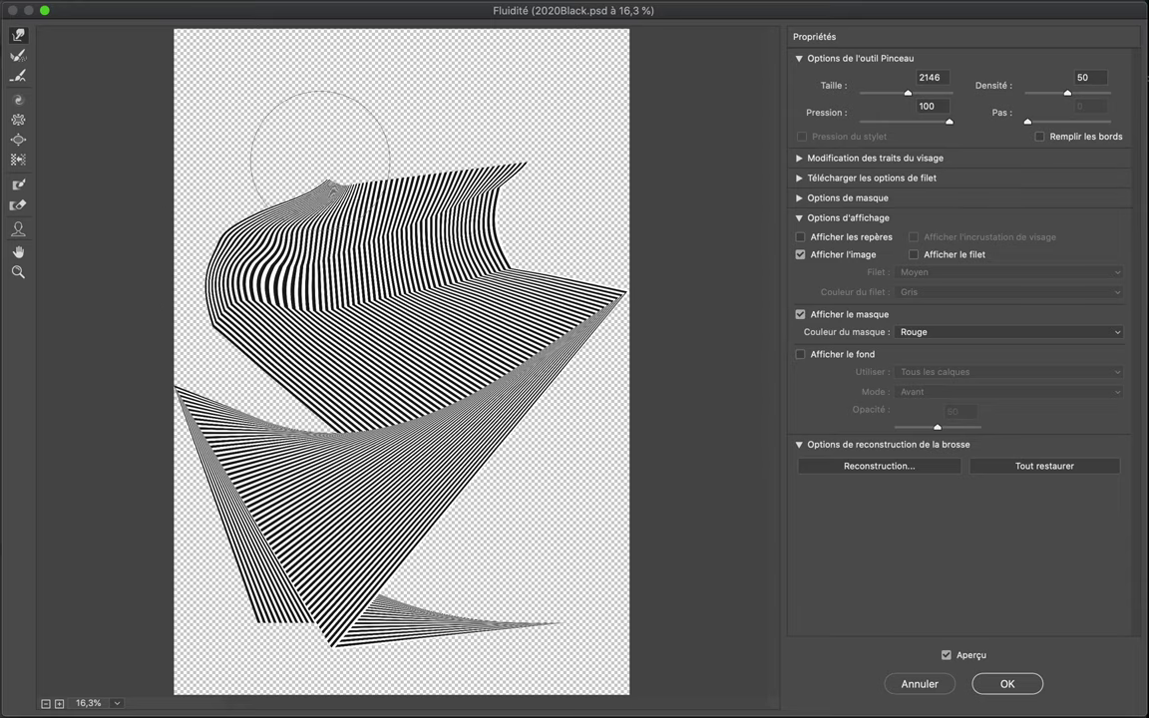
mouse_move(289, 449)
mouse_down()
mouse_move(224, 409)
mouse_move(180, 334)
mouse_up()
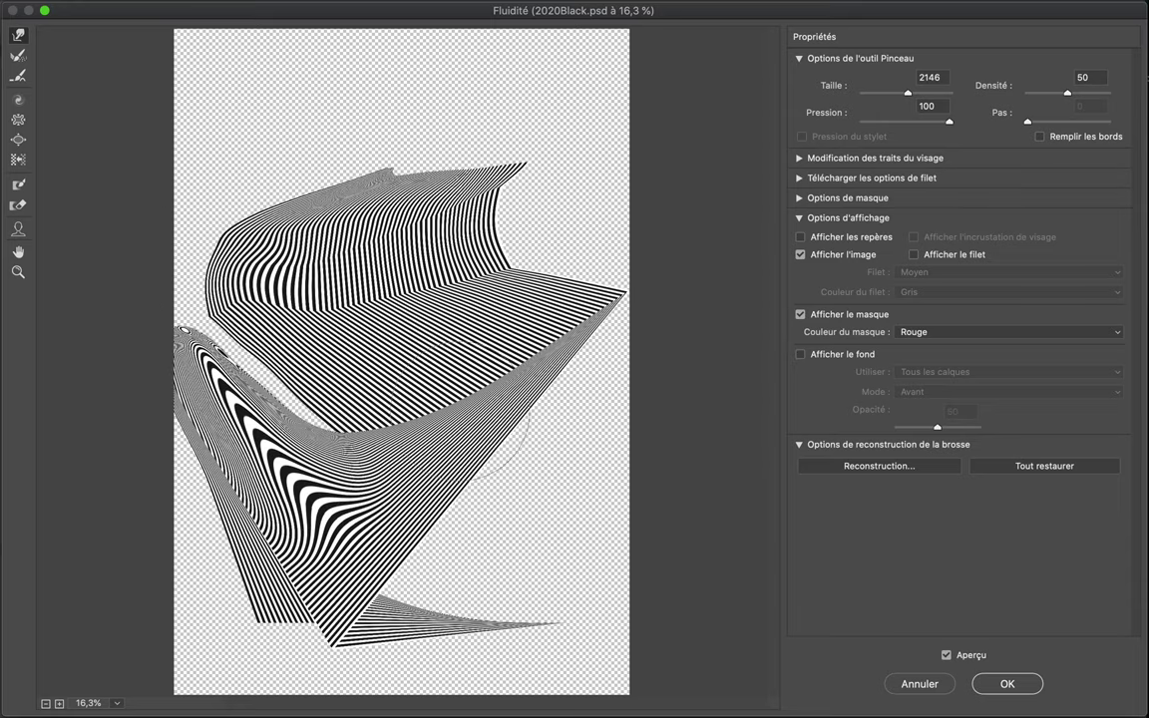
mouse_move(617, 394)
mouse_down()
mouse_move(513, 487)
mouse_move(423, 513)
mouse_move(333, 484)
mouse_move(299, 429)
mouse_move(294, 384)
mouse_move(503, 297)
mouse_move(590, 372)
mouse_move(602, 372)
mouse_move(620, 337)
mouse_up()
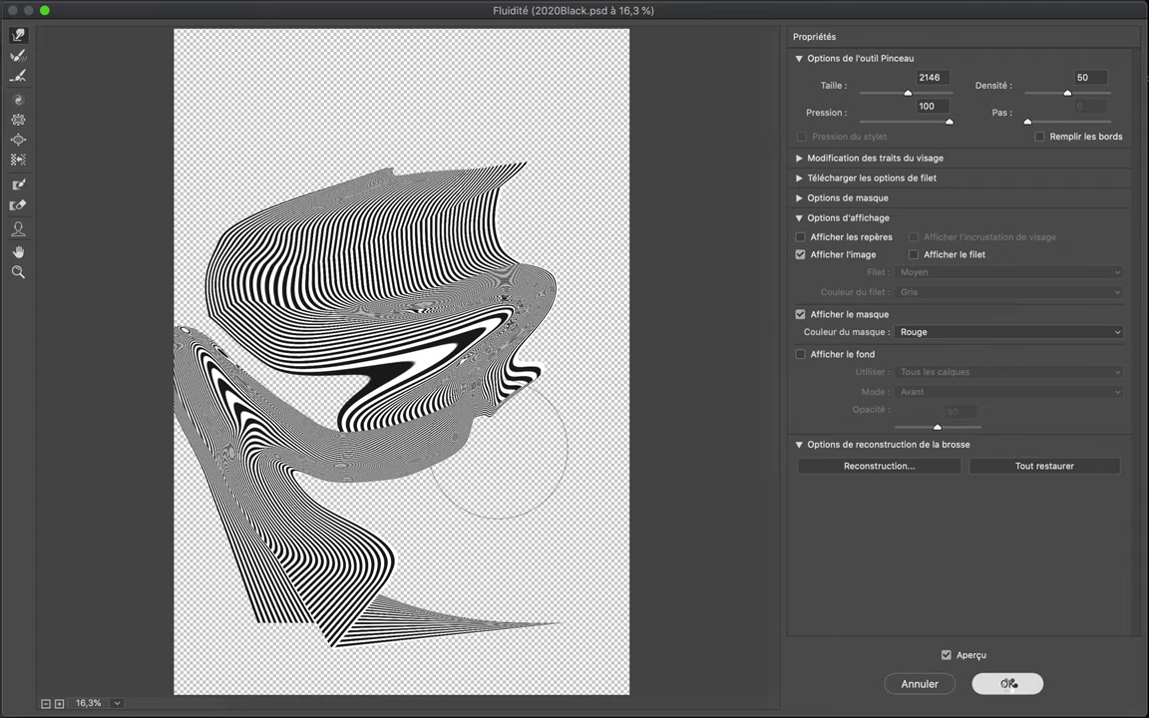
click(1008, 684)
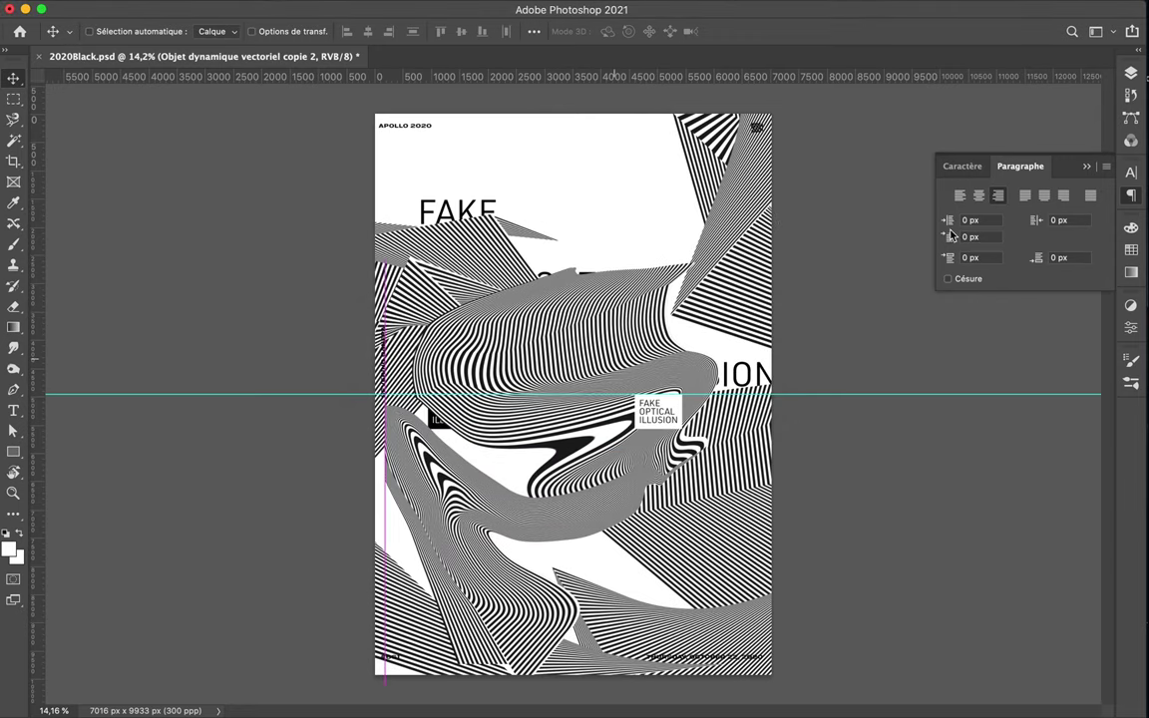
click(1131, 75)
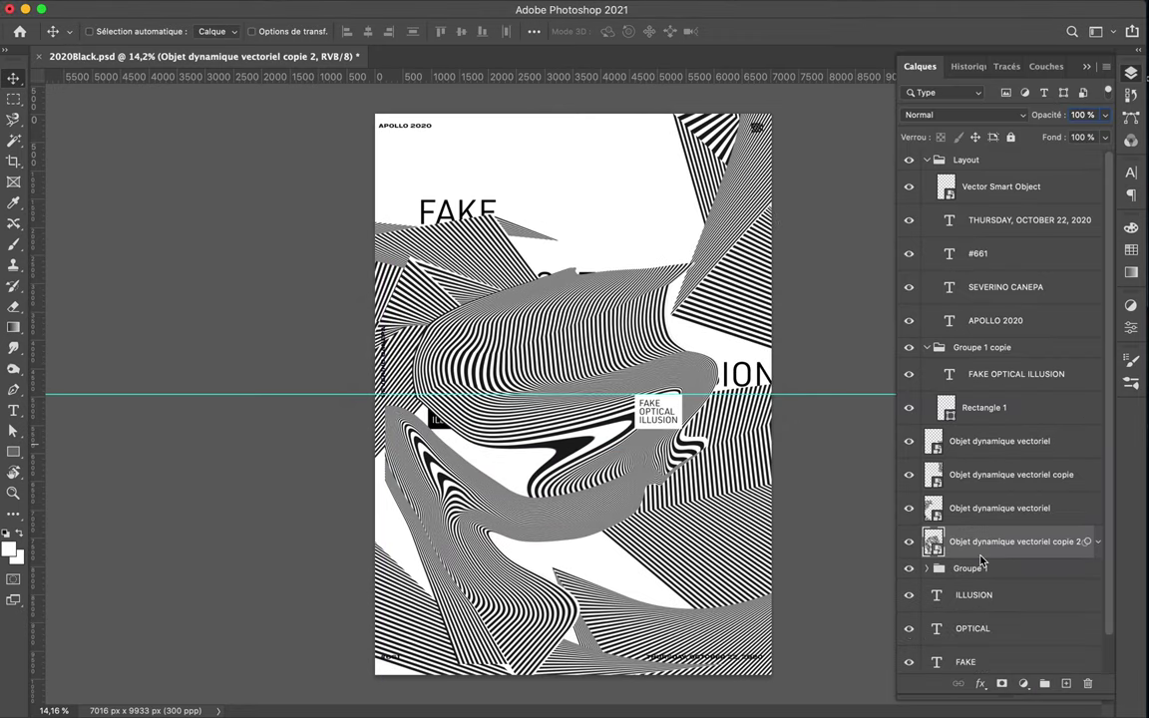
Place the warped stripes beneath the titles and shift them toward the poster's lower area.
drag(1095, 442, 1008, 628)
mouse_move(659, 479)
mouse_down()
mouse_move(682, 622)
mouse_move(549, 469)
mouse_move(478, 538)
mouse_move(478, 606)
mouse_move(424, 628)
mouse_move(622, 561)
mouse_up()
drag(708, 553, 686, 556)
mouse_move(688, 492)
mouse_down()
mouse_move(635, 507)
mouse_move(645, 496)
mouse_move(629, 290)
mouse_up()
mouse_move(627, 238)
mouse_down()
mouse_move(653, 227)
mouse_move(662, 107)
mouse_move(675, 162)
mouse_up()
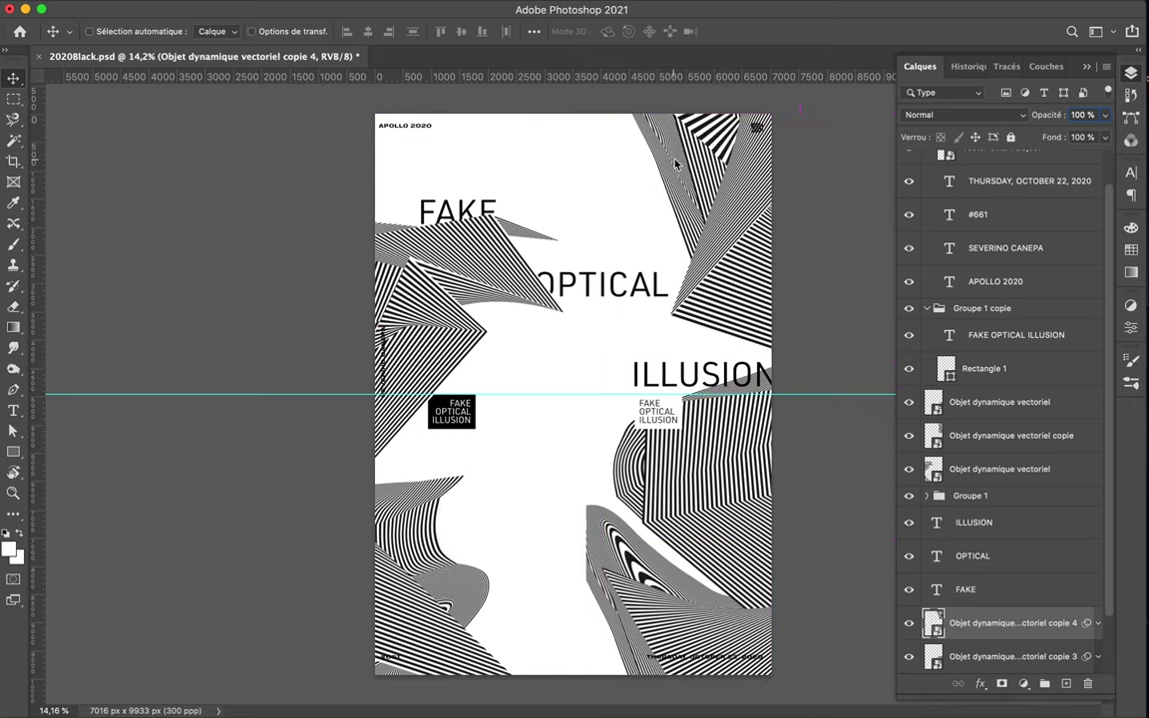
super+click(396, 660)
key(alt+bracketleft)
key(alt+bracketleft)
key(alt+bracketleft)
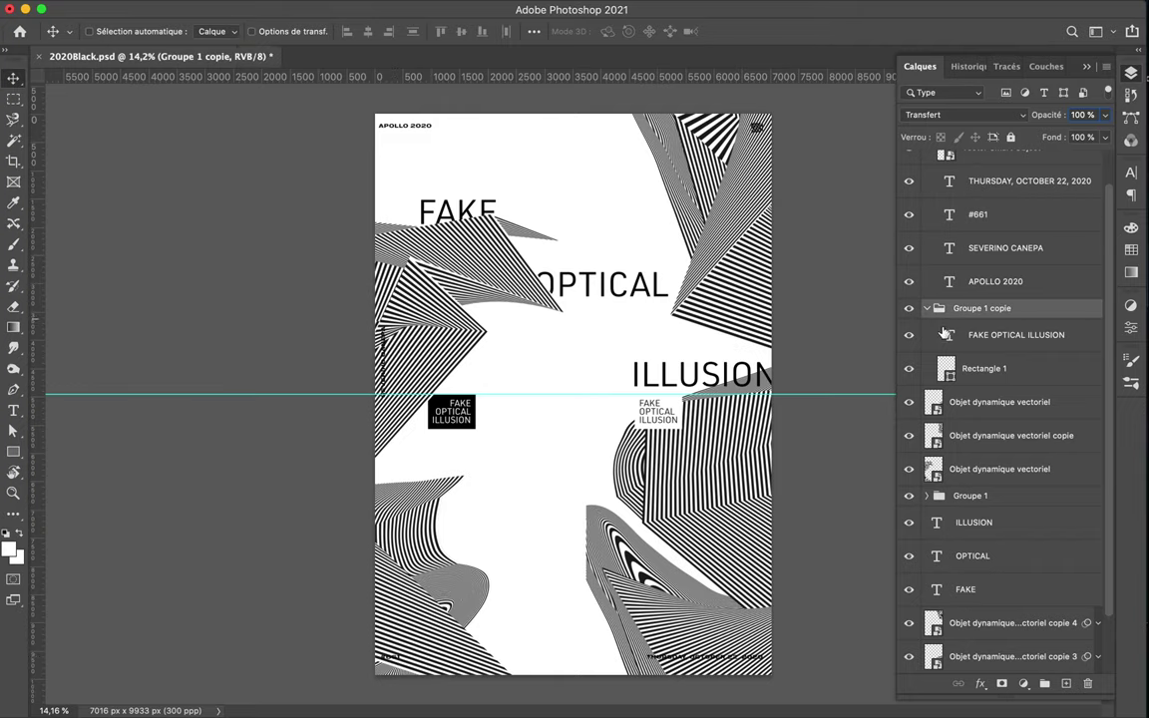
Draw a white box behind the #661 label in the poster's bottom-left corner.
key(u)
drag(404, 665, 405, 667)
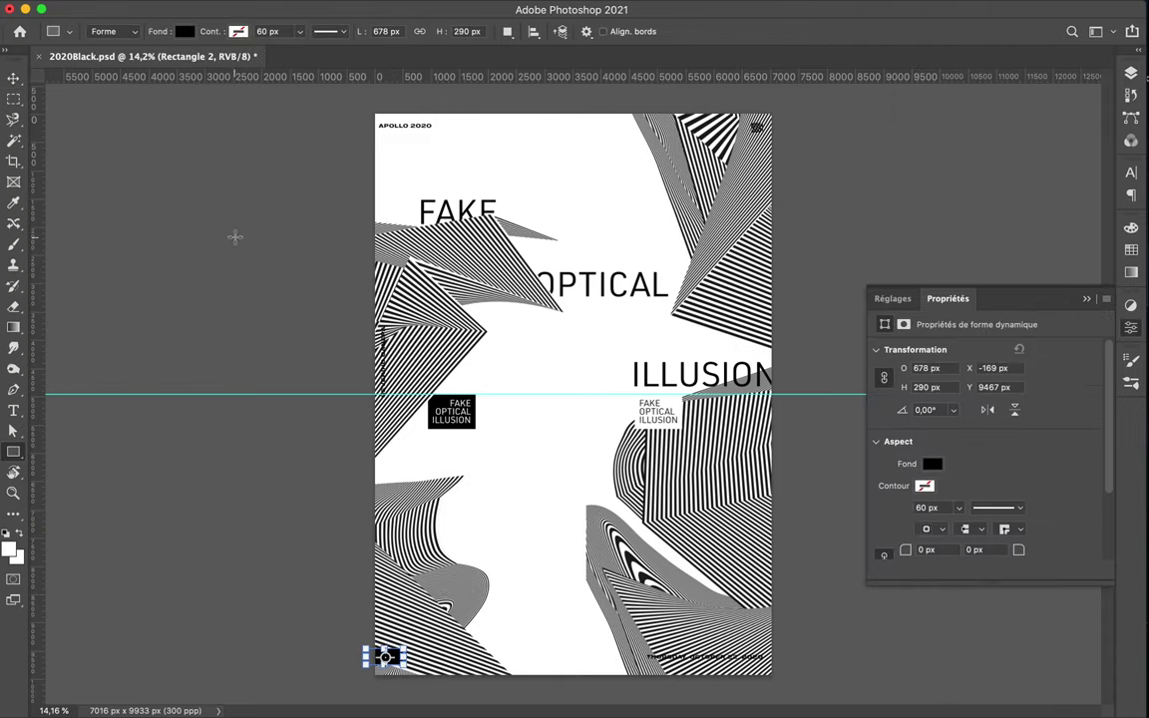
click(186, 33)
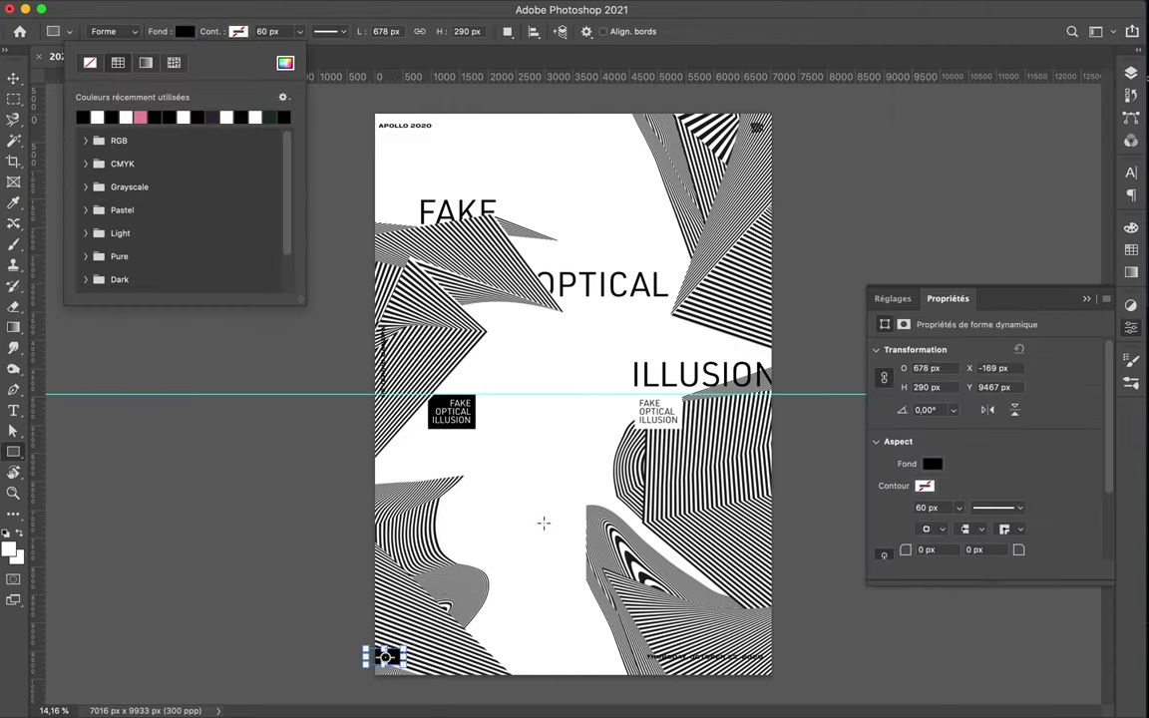
key(a)
click(269, 33)
click(512, 491)
Copy the white box under the THURSDAY, OCTOBER 22, 2020 date and widen it to 2469 px.
key(v)
drag(391, 658, 655, 666)
key(ctrl+t)
drag(735, 657, 785, 659)
key(Return)
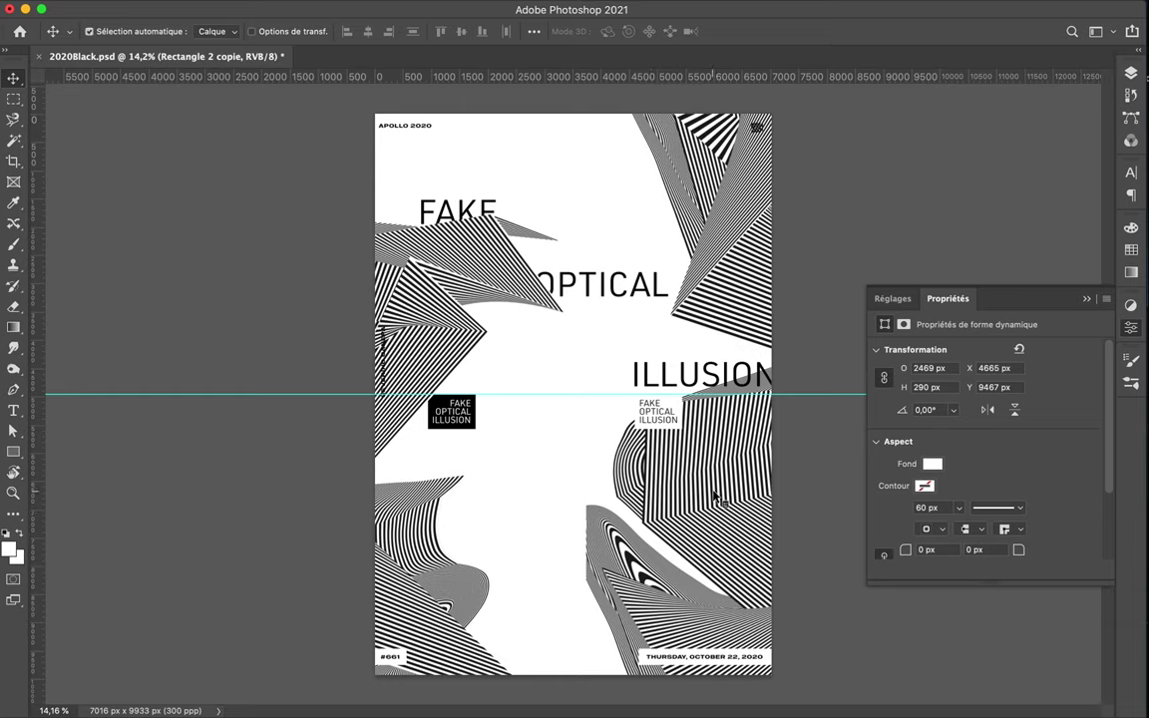
super+click(714, 495)
click(1131, 74)
click(1024, 684)
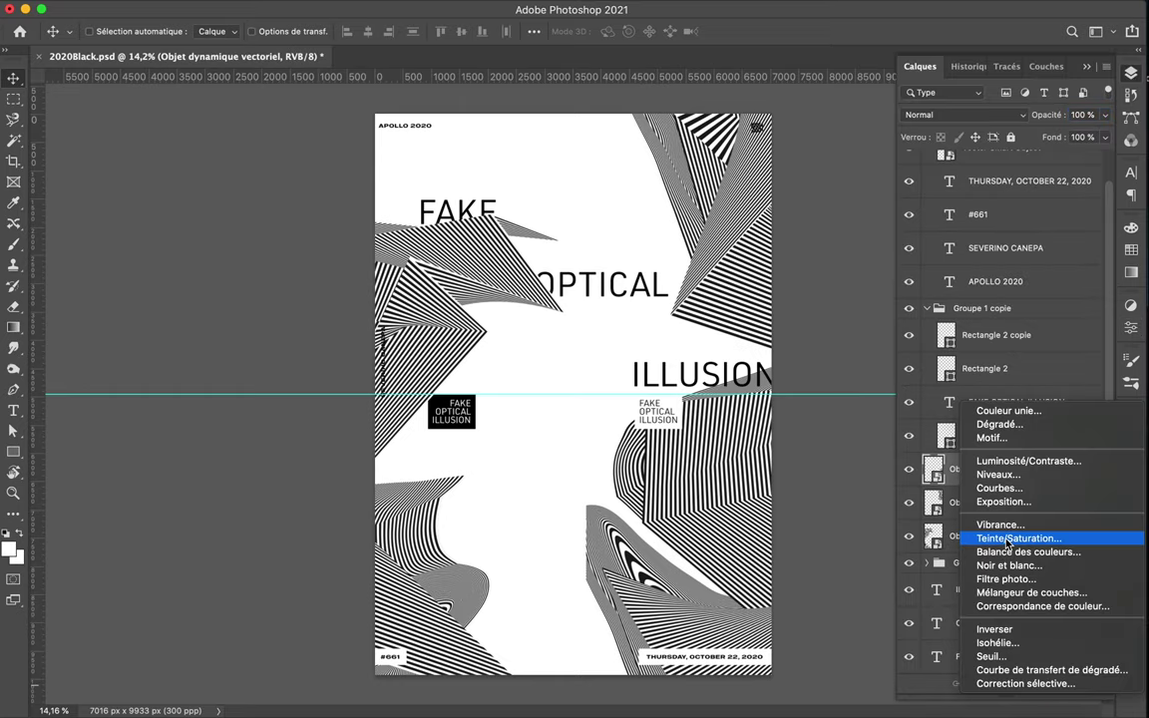
Add a Brightness/Contrast adjustment layer with brightness 150 and contrast 100.
click(1002, 431)
drag(984, 395, 989, 395)
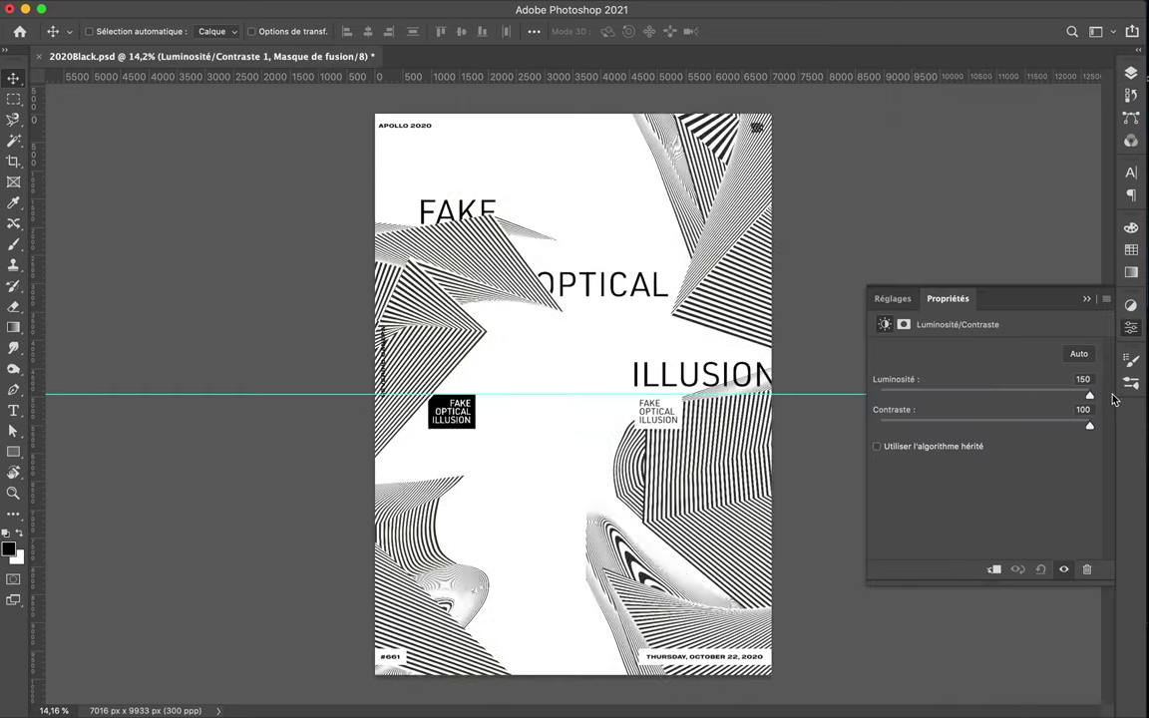
click(1080, 380)
click(1132, 78)
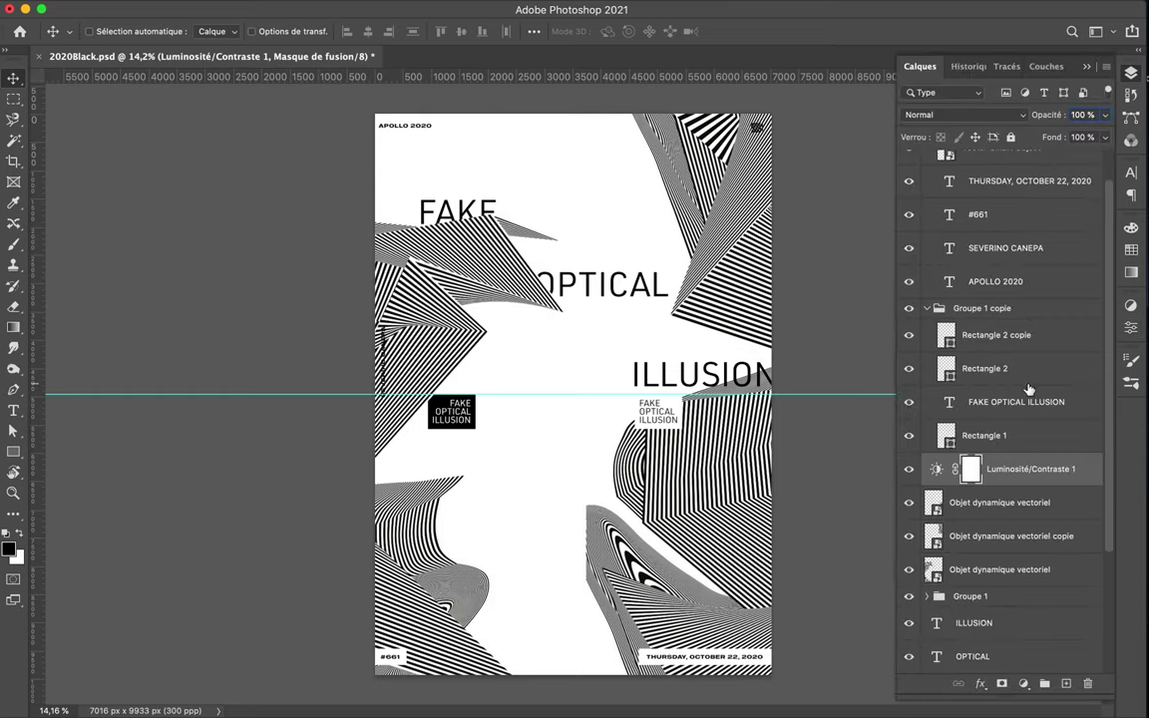
Clip a copy of the adjustment to each striped shape and merge each pair down.
drag(1013, 480, 1002, 589)
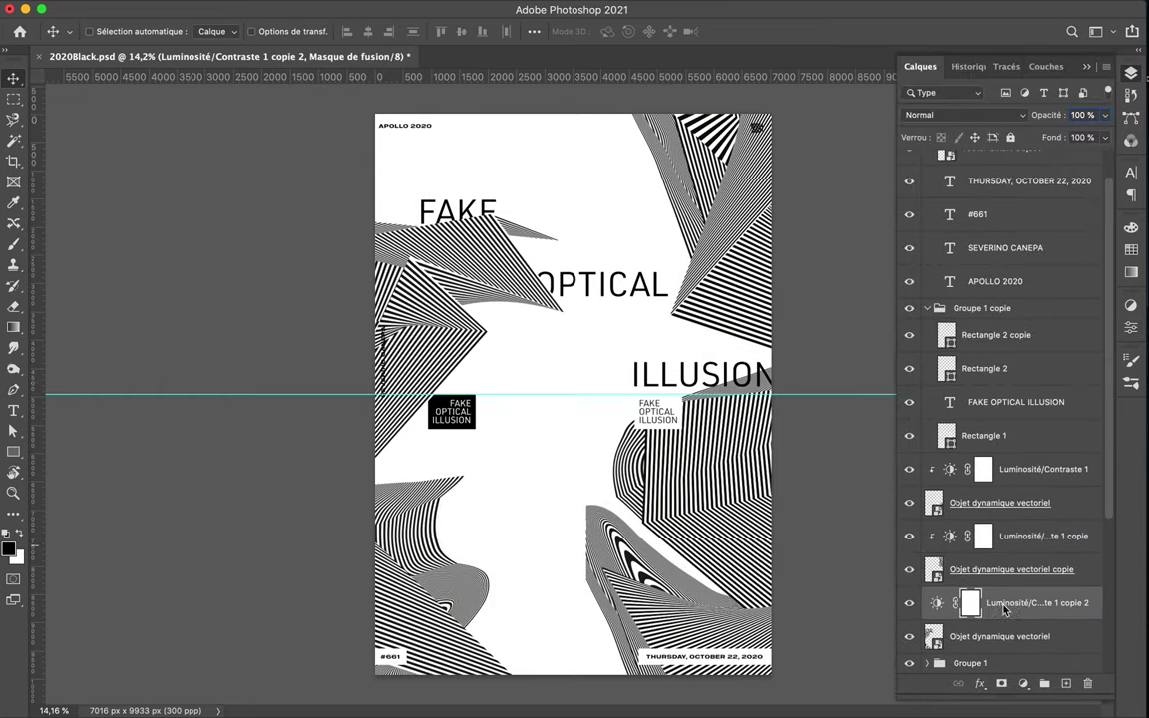
click(1008, 569)
drag(1005, 501, 1007, 468)
scroll(1027, 469, down, 3)
drag(1021, 374, 1010, 598)
right_click(1009, 598)
key(Escape)
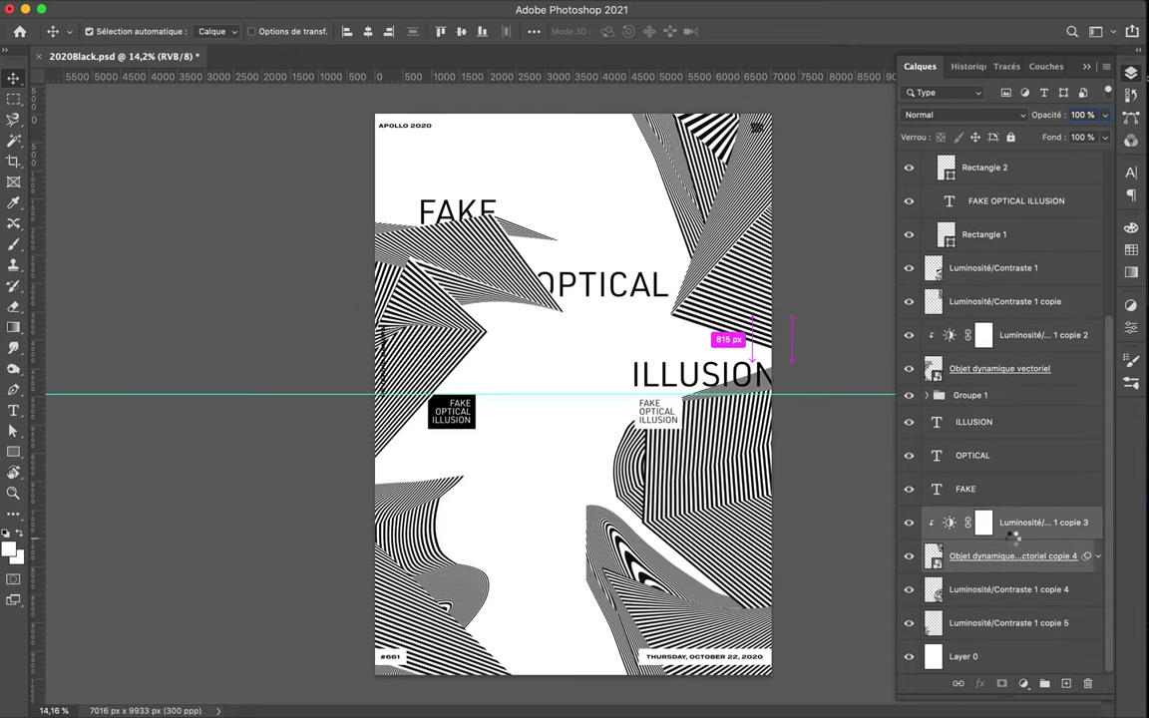
click(999, 368)
key(ctrl+e)
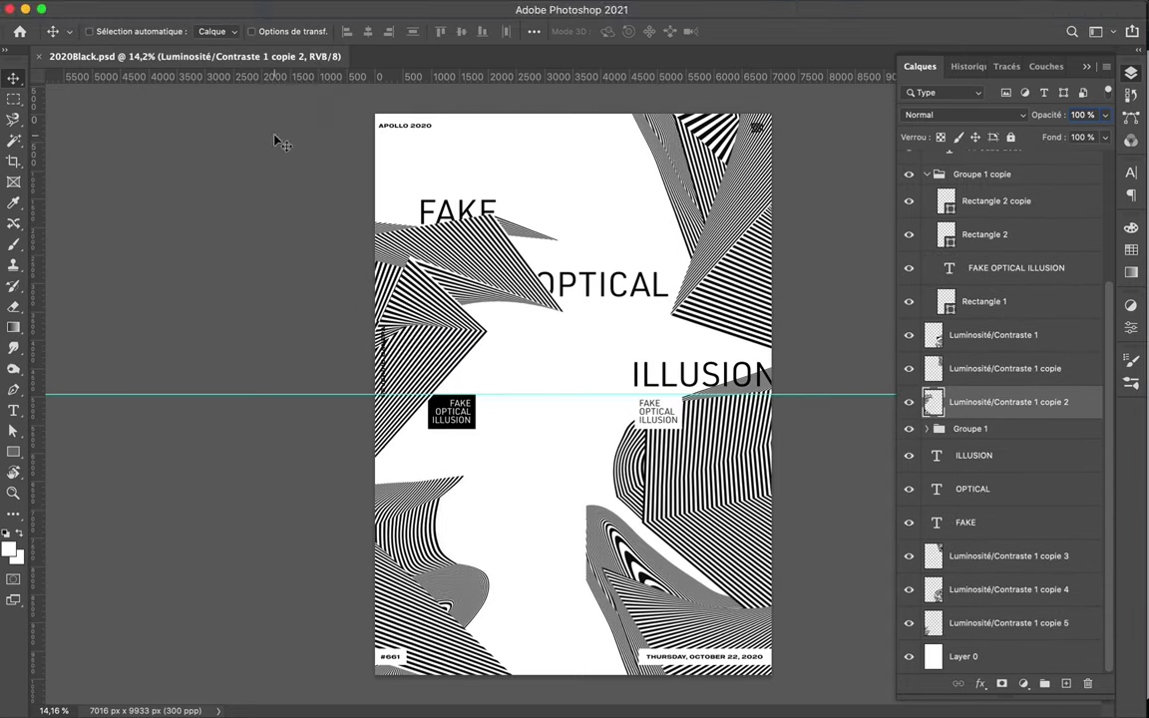
Bring up New Document settings showing the 9000 × 9000 px, 300 ppi preset.
click(135, 3)
key(Escape)
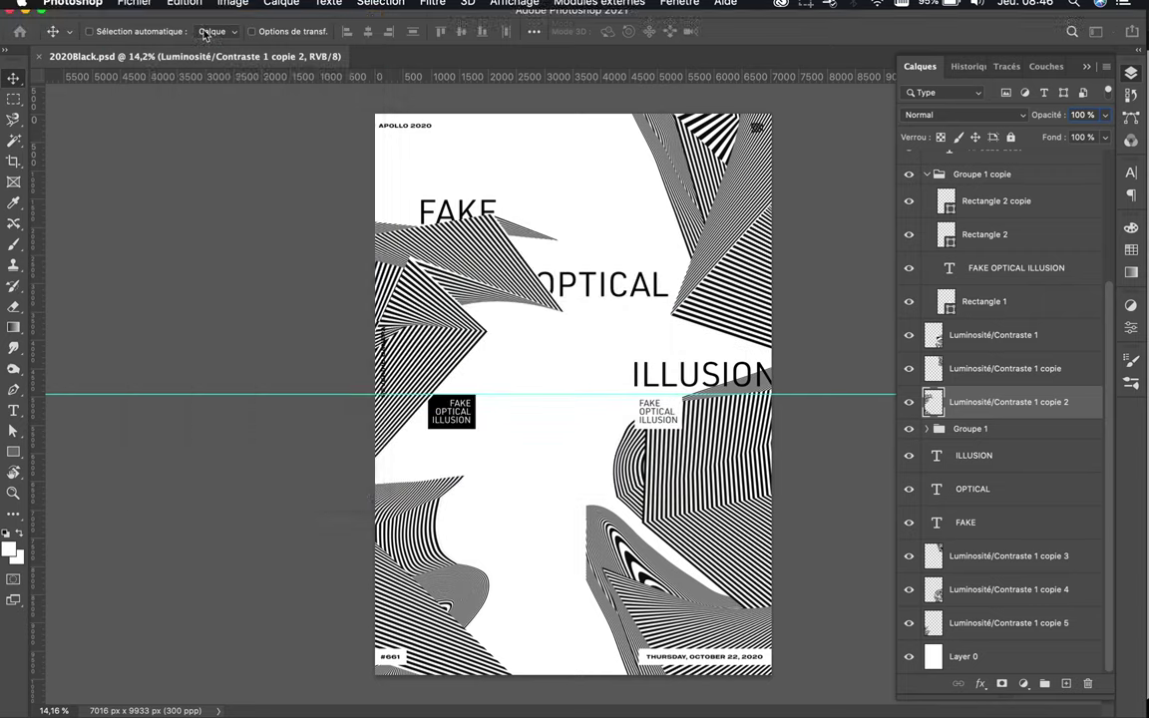
key(ctrl+n)
scroll(449, 367, down, 2)
scroll(449, 367, down, 3)
Create a new 9000 × 9000 px, 300 ppi document, Sans titre-1.
scroll(445, 372, down, 2)
scroll(265, 367, up, 6)
click(375, 499)
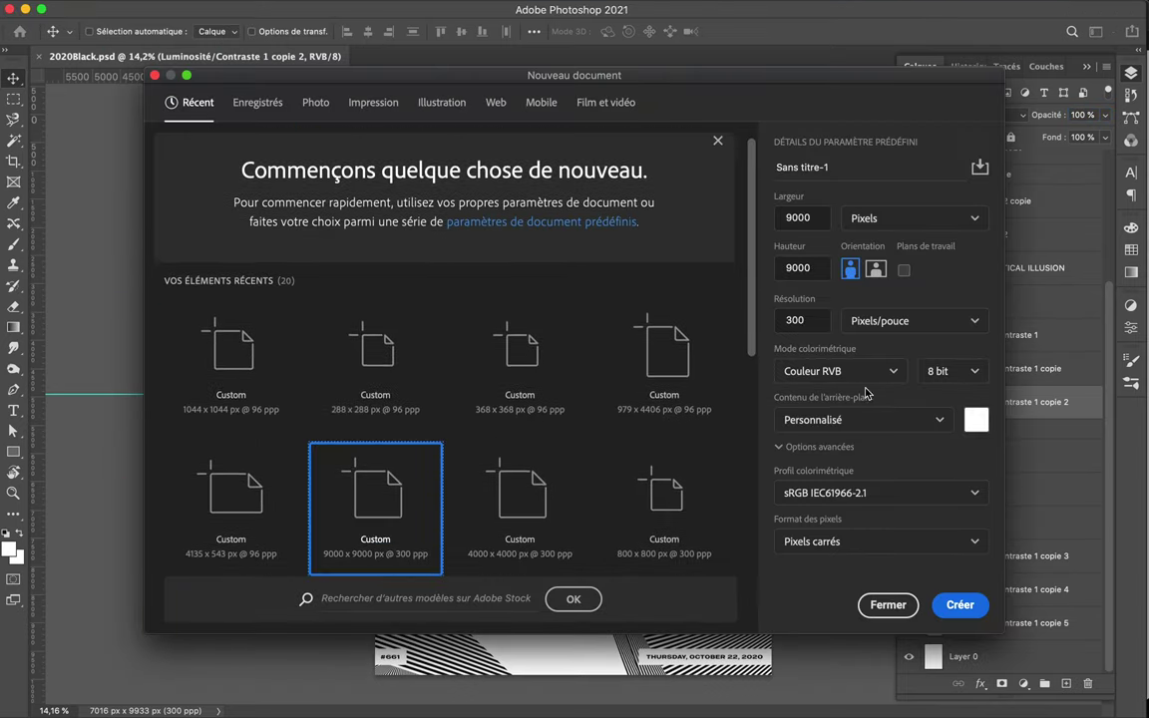
click(960, 604)
Copy the Luminosité/Contraste 1 stripes into Sans titre-1 and delete its background layer.
click(178, 56)
mouse_move(579, 399)
mouse_down()
mouse_move(652, 382)
mouse_move(651, 396)
mouse_up()
double_click(979, 199)
key(Return)
drag(979, 199, 1087, 684)
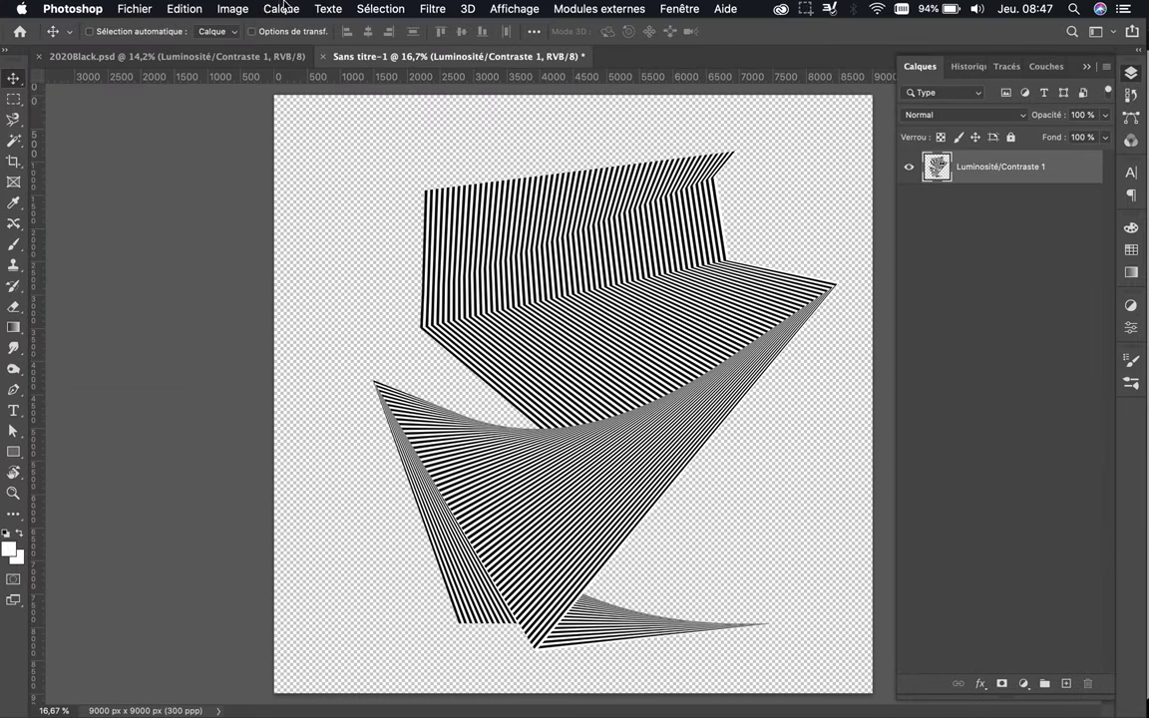
Convert the document to Grayscale and back to RGB, then show the Channels panel.
click(232, 8)
click(533, 47)
click(233, 8)
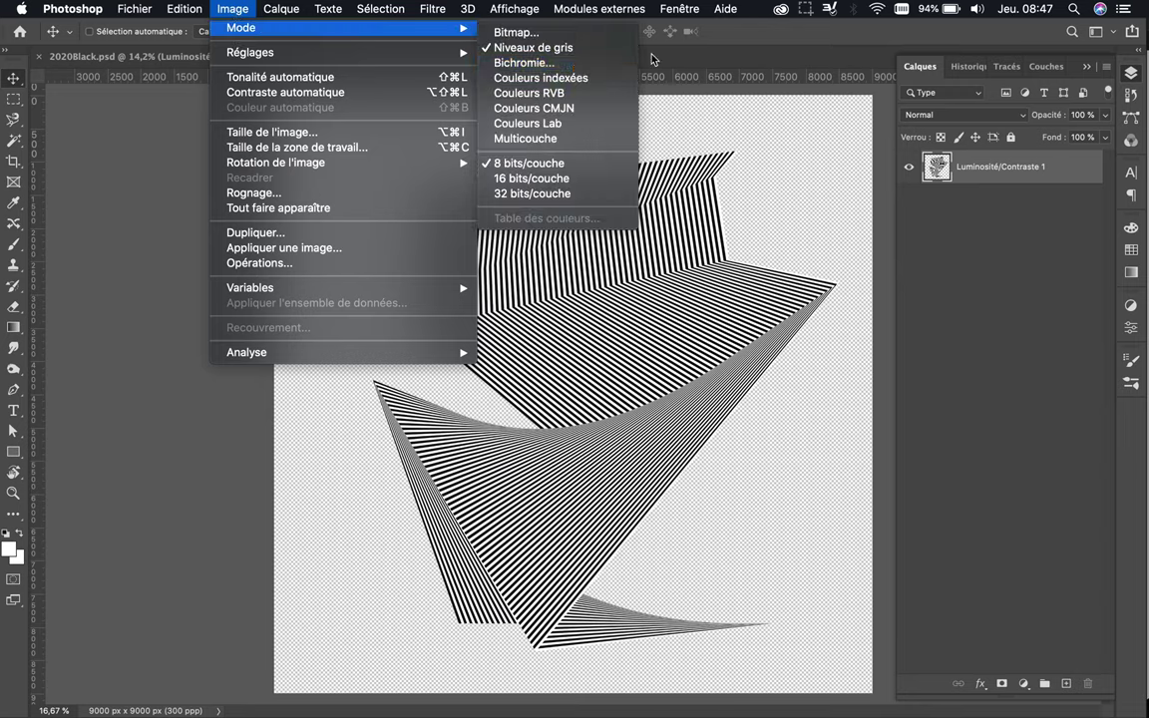
click(529, 93)
click(963, 66)
click(1039, 65)
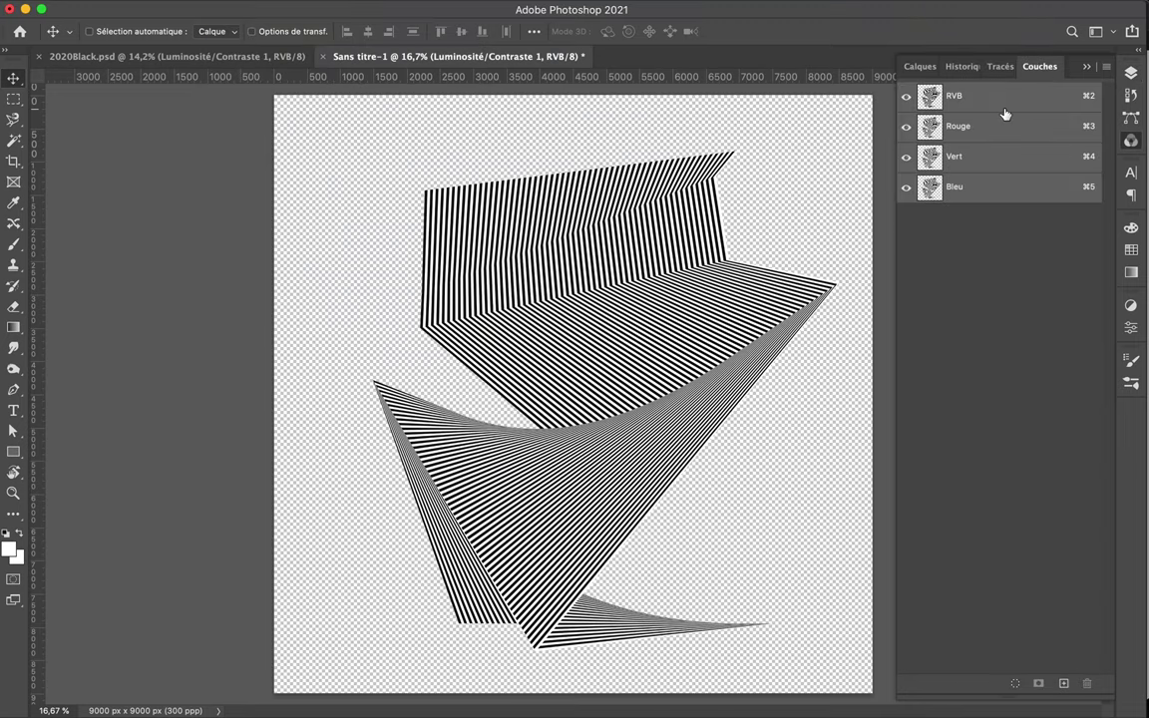
In the green channel, marquee the shape area and nudge it slightly left.
click(987, 159)
click(906, 187)
scroll(672, 302, up, 1)
scroll(672, 302, up, 3)
scroll(683, 255, down, 4)
key(super+0)
key(m)
mouse_move(371, 169)
mouse_down()
mouse_move(687, 576)
mouse_move(748, 583)
mouse_up()
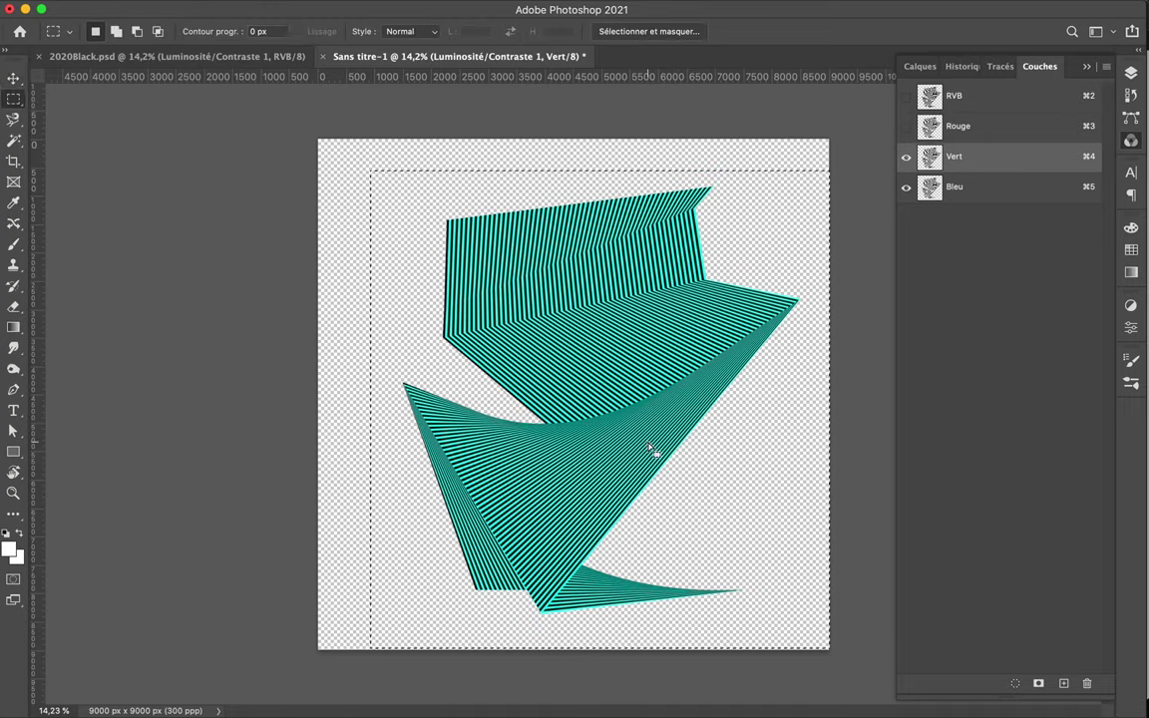
key(v)
mouse_move(662, 367)
mouse_down()
mouse_move(610, 367)
mouse_move(644, 357)
mouse_up()
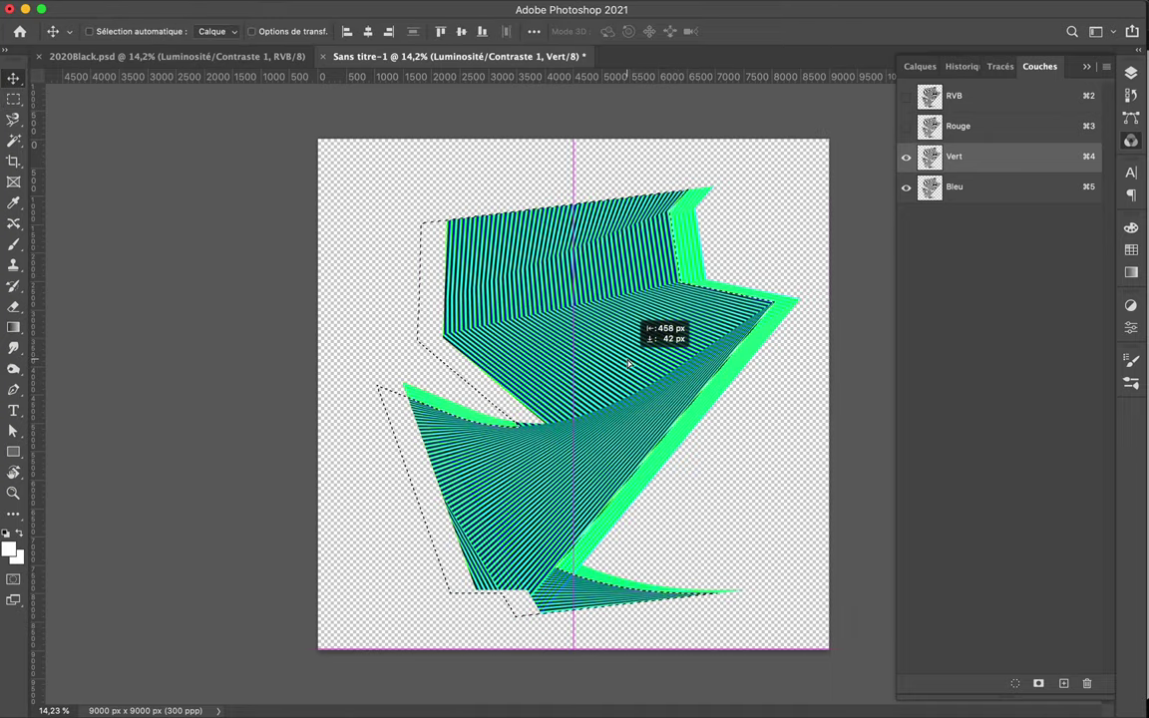
With red shown, reselect the shape area and offset the green channel content again.
click(906, 187)
click(905, 126)
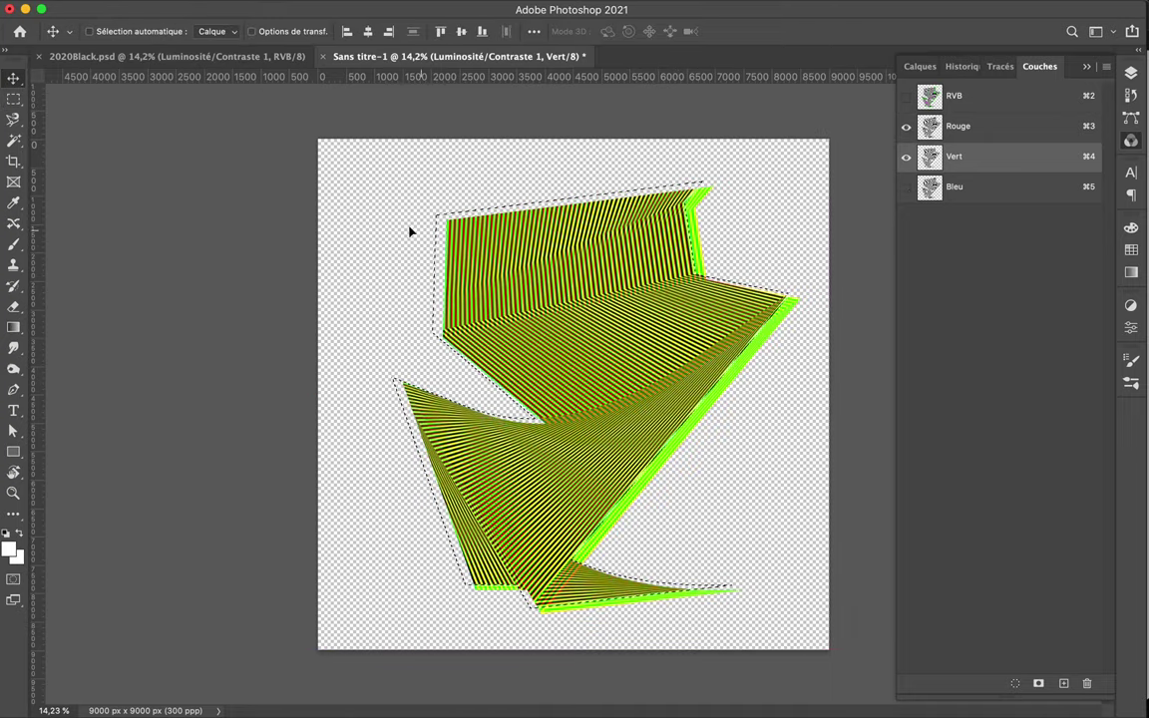
key(m)
drag(365, 168, 748, 601)
key(v)
drag(599, 317, 603, 326)
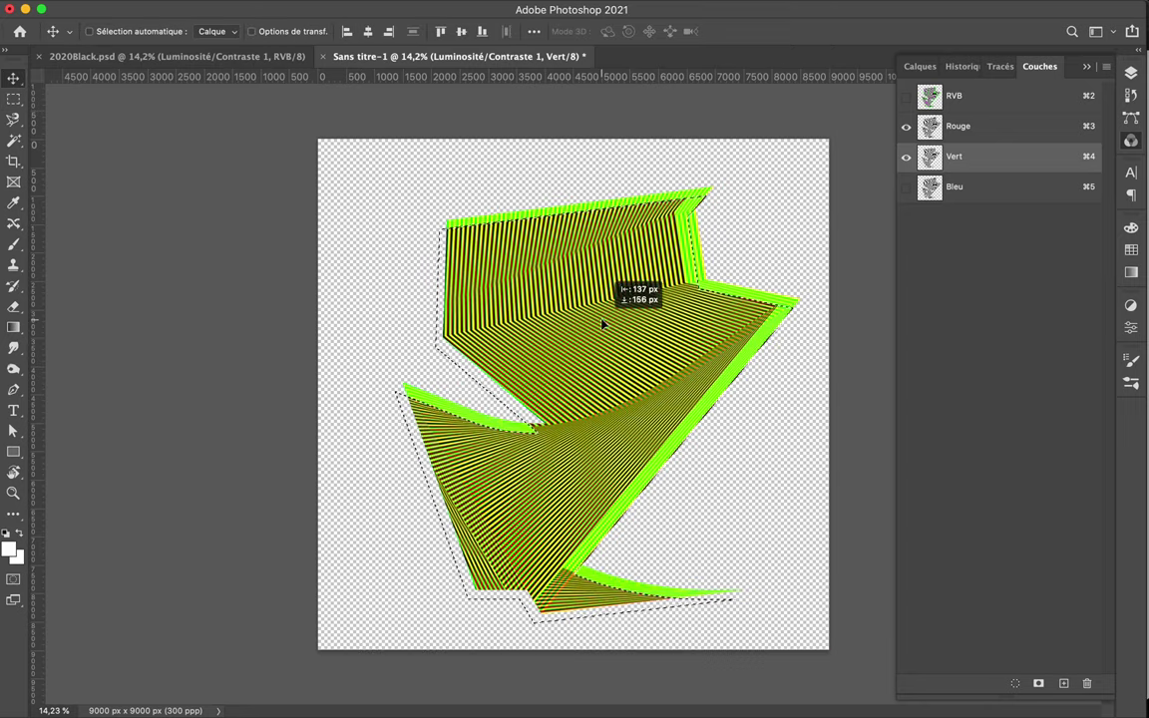
Show the blue channel instead of green and marquee a small area for the red channel.
click(906, 157)
click(906, 186)
click(675, 231)
key(Return)
key(m)
drag(375, 172, 431, 205)
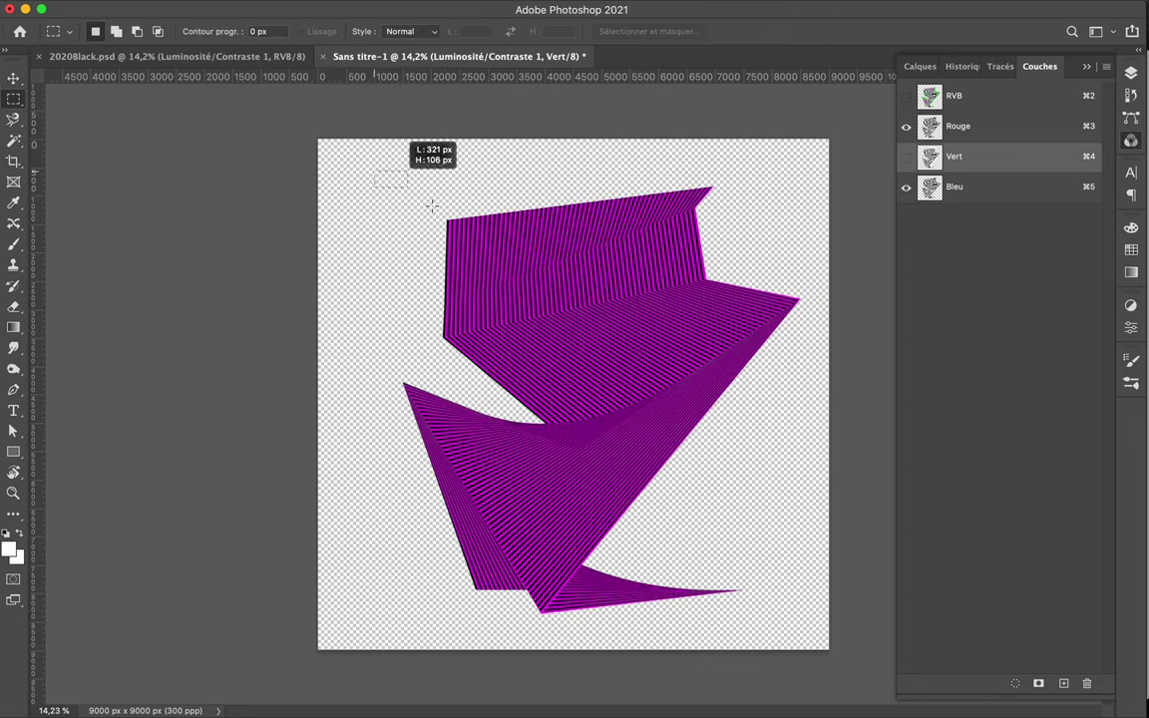
key(v)
Make the red channel active, shift its content left, and deselect.
click(687, 235)
click(695, 247)
key(super+3)
drag(605, 308, 602, 311)
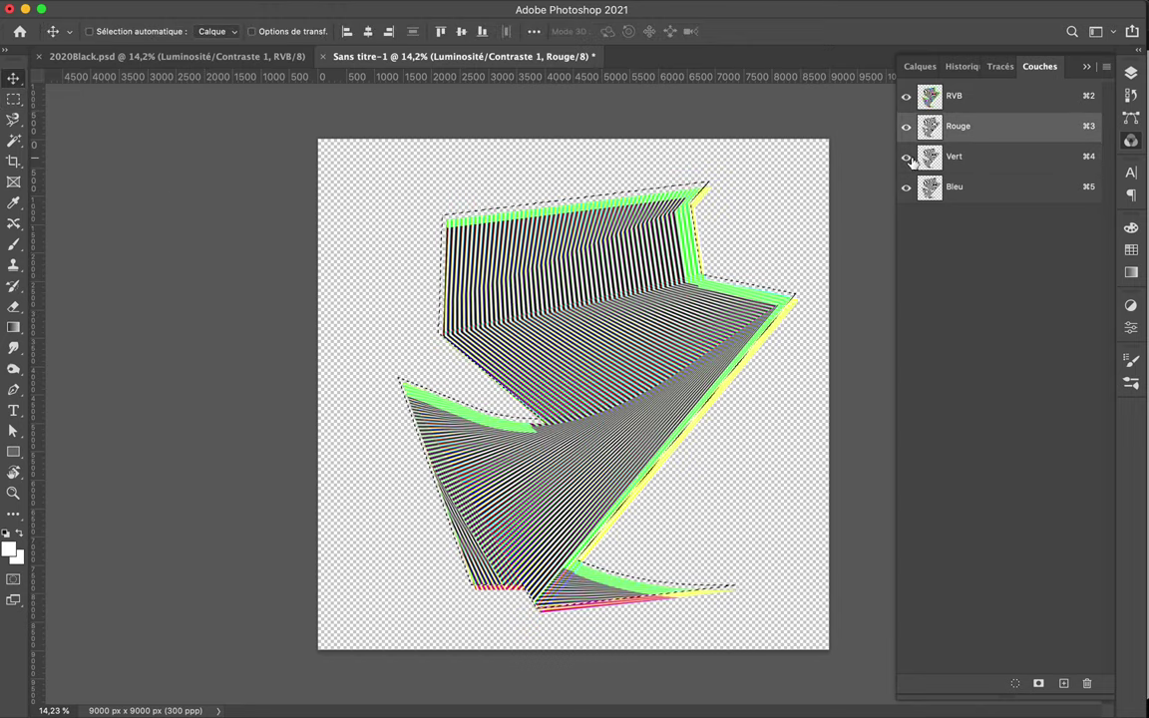
key(super+d)
drag(675, 263, 578, 281)
key(super+d)
key(m)
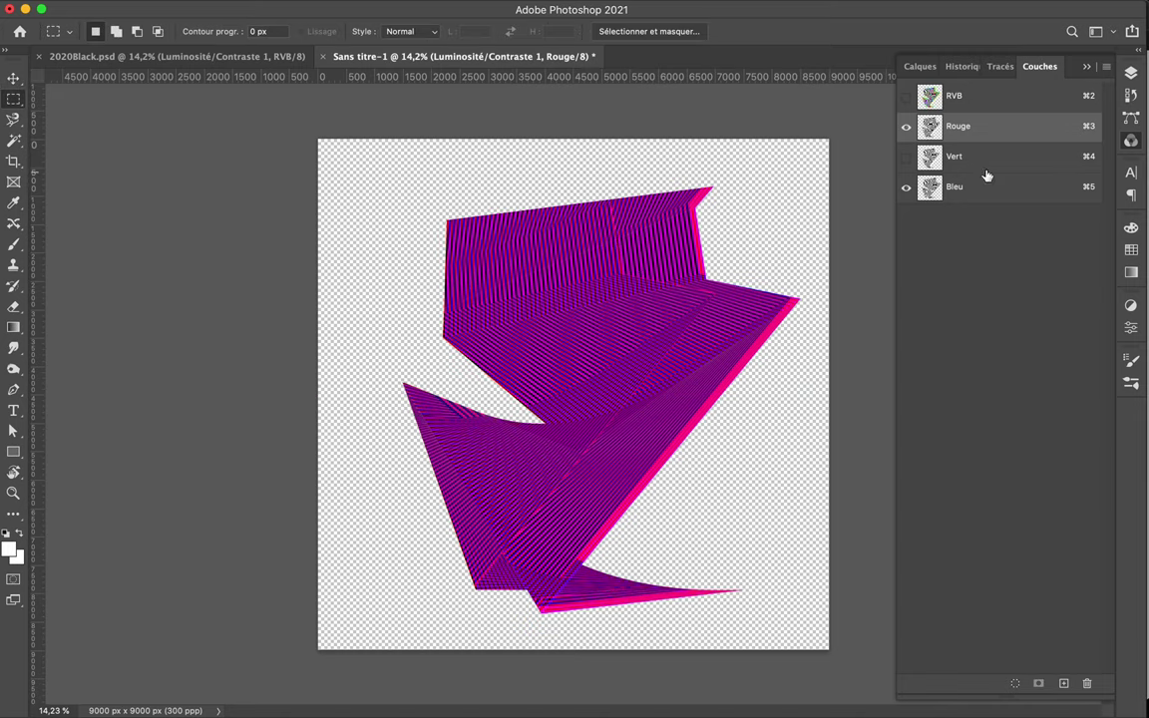
In the green channel, select the shape's left part and shift it up-left.
click(906, 160)
click(910, 165)
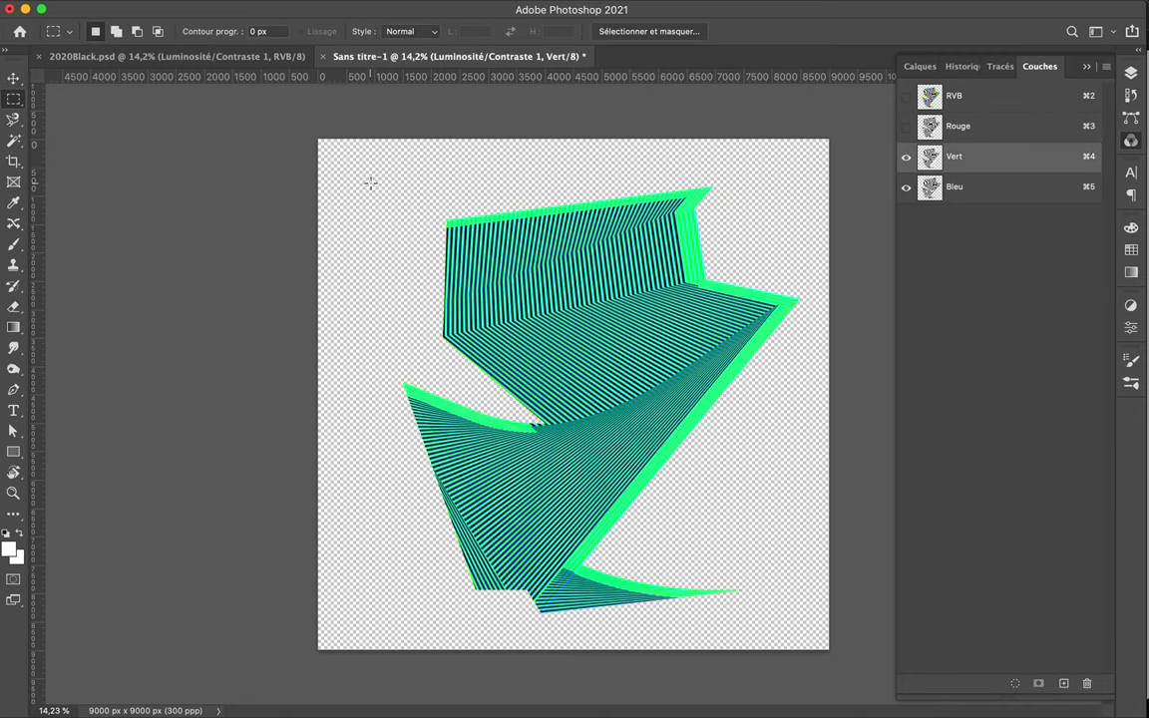
drag(640, 634, 576, 621)
key(v)
drag(534, 371, 510, 336)
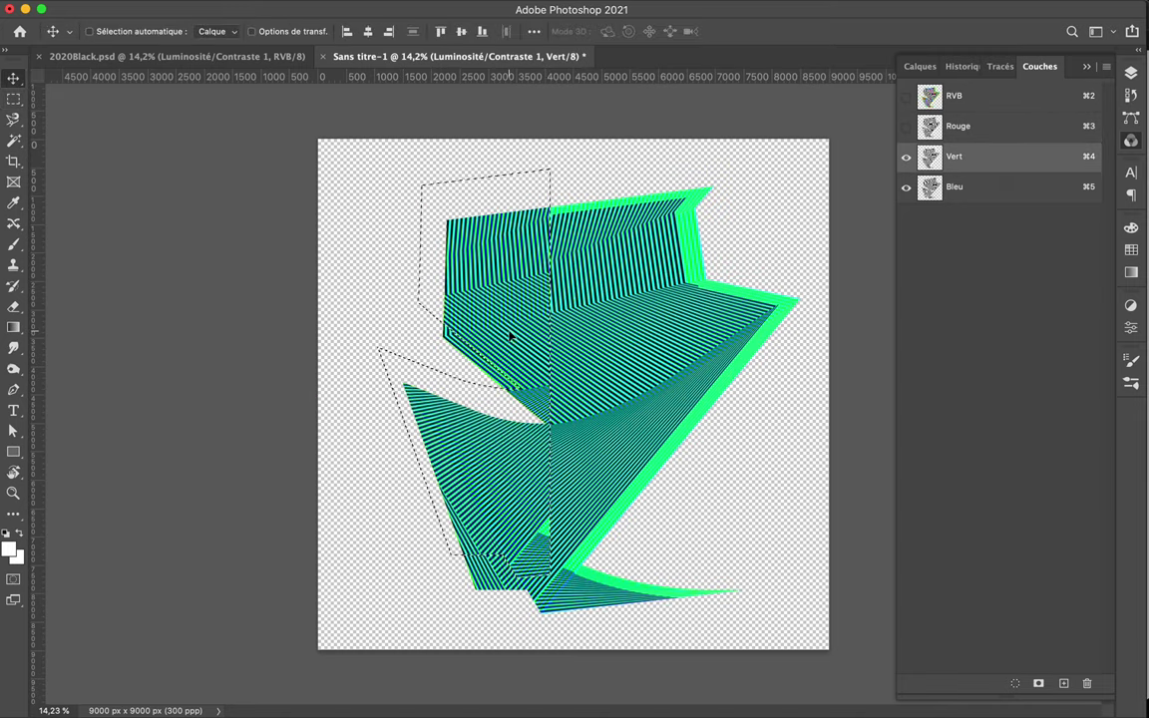
Offset a thin horizontal strip in the blue channel, then return to the full-colour composite.
key(m)
drag(765, 242, 589, 245)
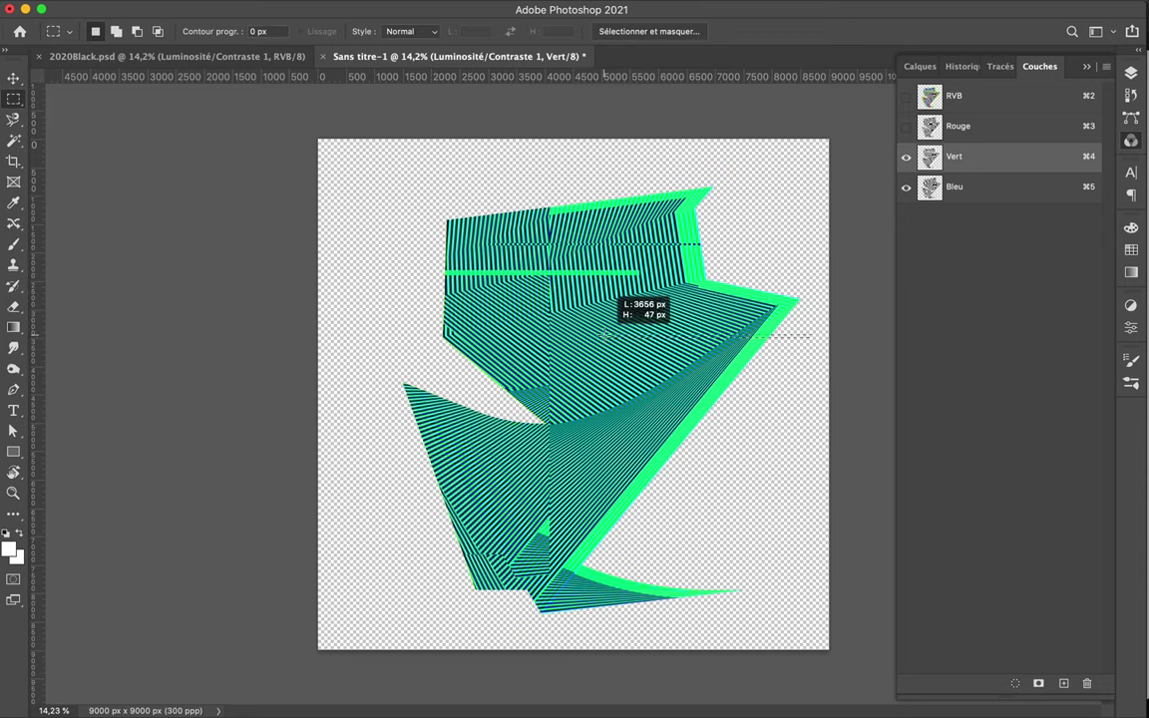
key(super+5)
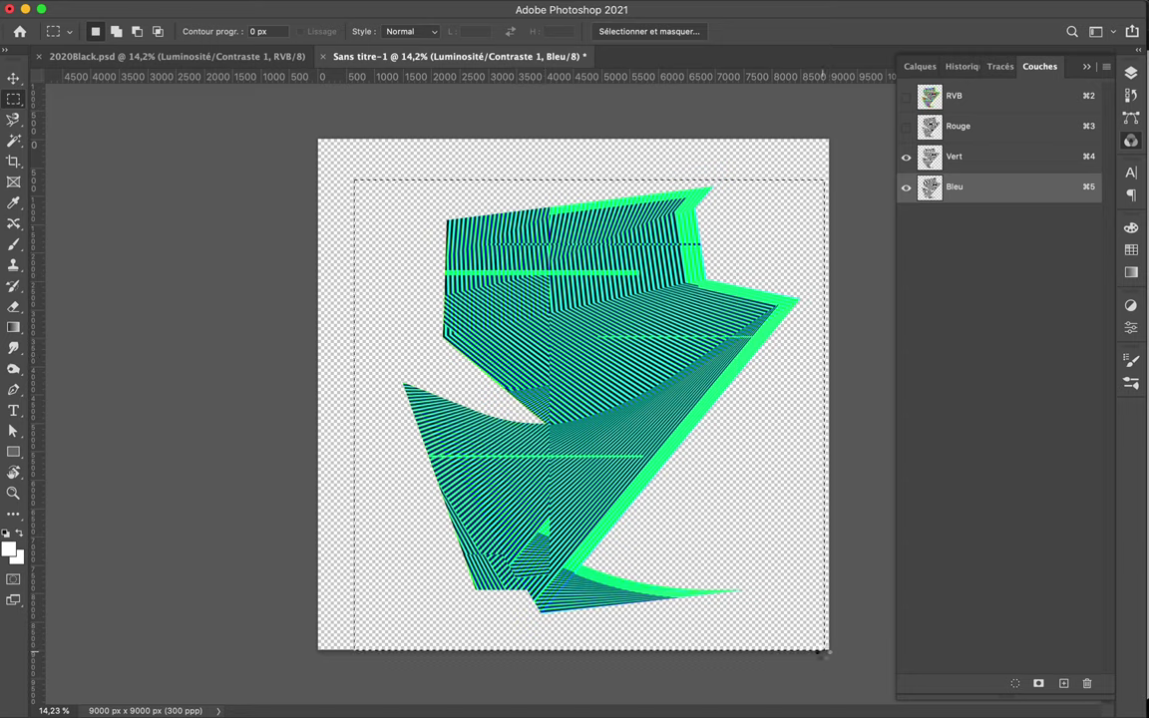
key(v)
drag(590, 418, 605, 428)
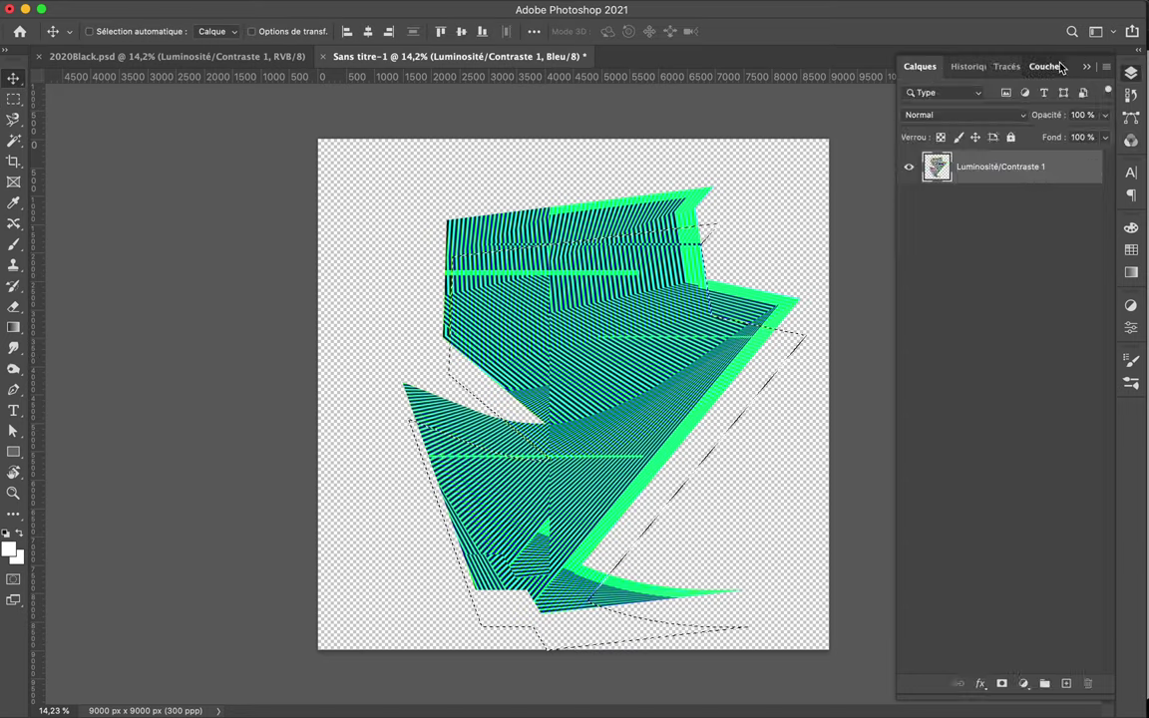
click(1059, 66)
key(super+2)
click(922, 67)
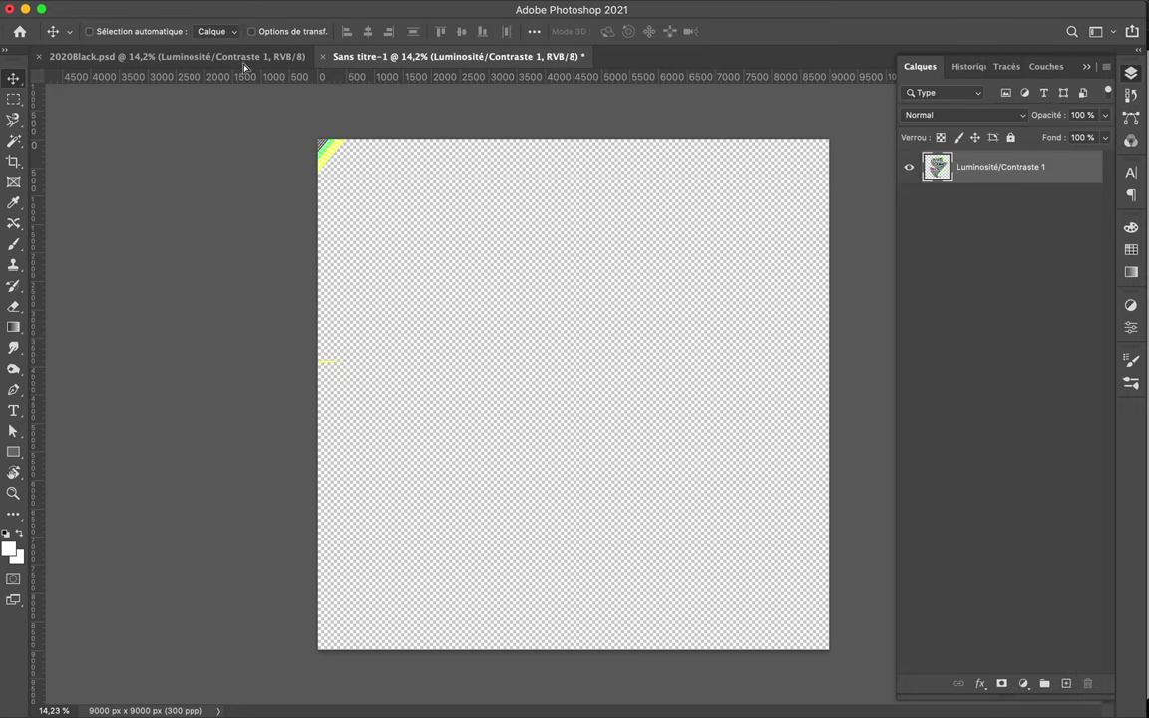
Drop the glitched shape into the poster with Différence blending and duplicate it up-left.
mouse_move(243, 67)
mouse_down()
mouse_move(710, 536)
mouse_move(698, 538)
mouse_up()
click(962, 115)
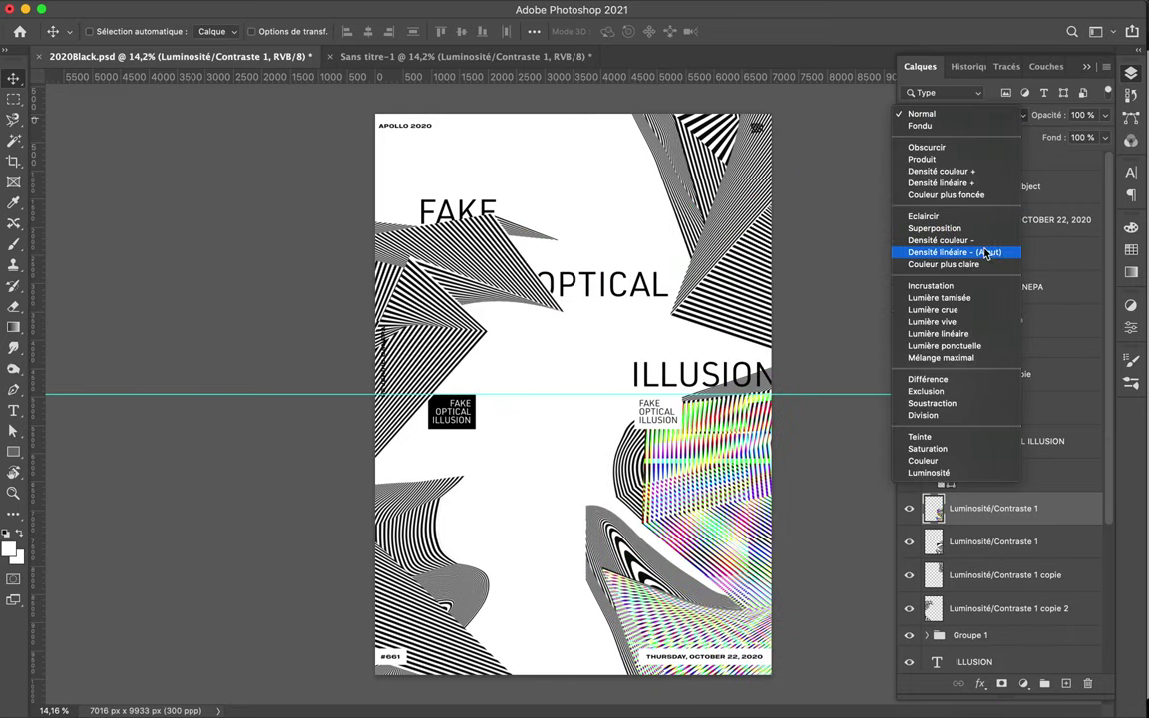
click(973, 380)
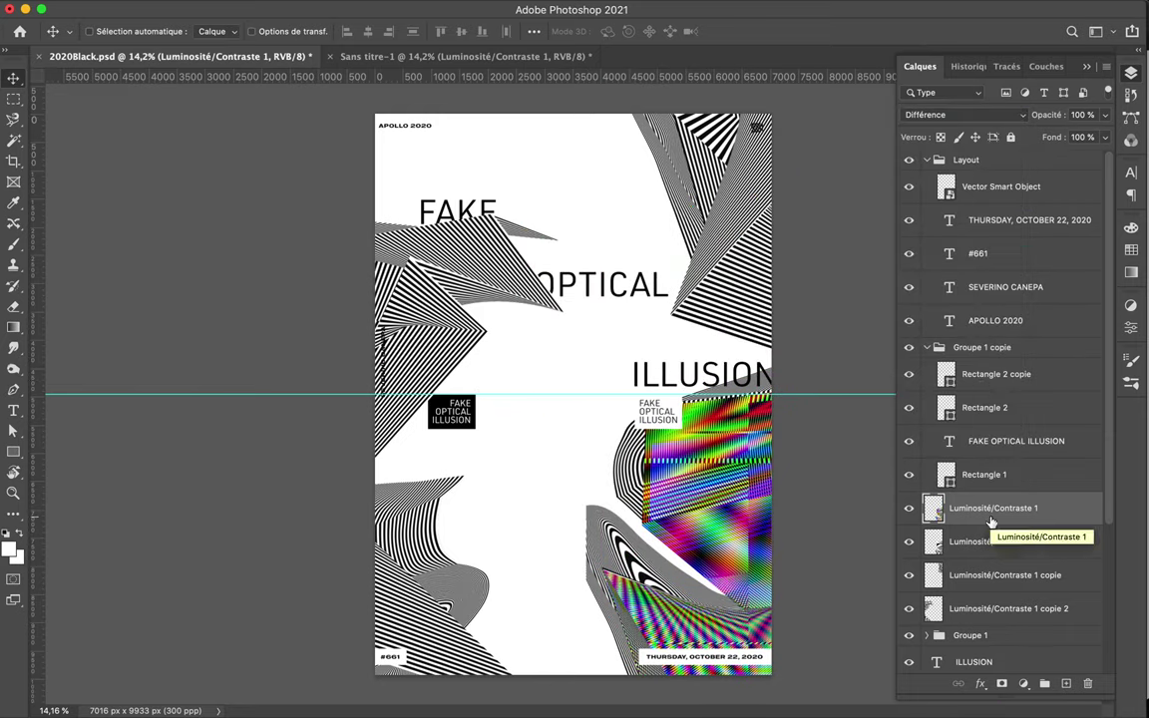
drag(790, 535, 613, 543)
Trim the copie 6 glitch layer, move its remaining piece to the top, and copy a striped layer into Sans titre-1.
key(m)
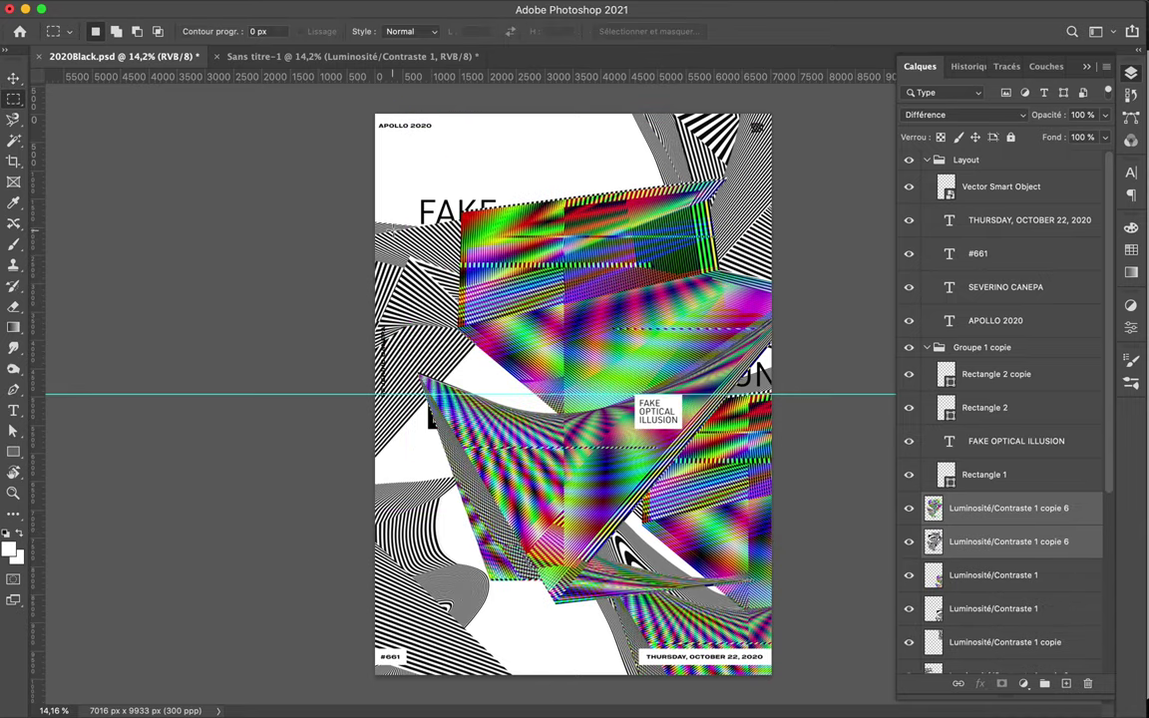
drag(778, 491, 778, 491)
click(1007, 508)
key(Delete)
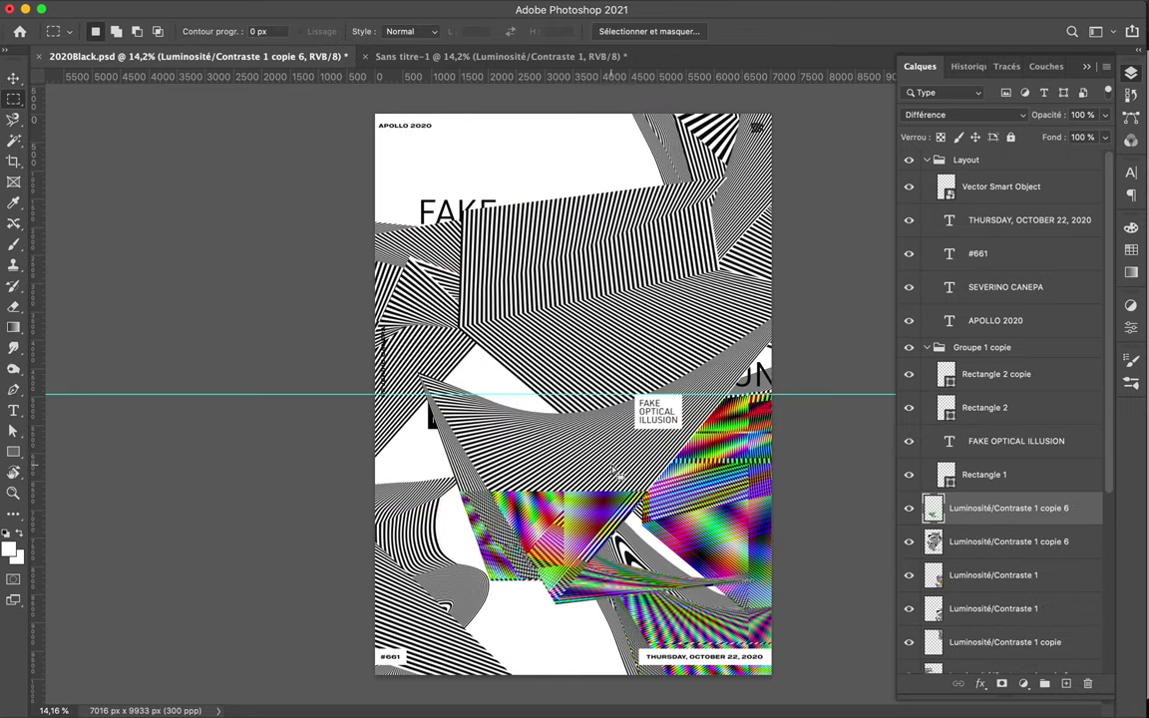
drag(393, 168, 695, 445)
key(Delete)
key(v)
mouse_move(556, 354)
mouse_down()
mouse_move(555, 228)
mouse_move(466, 80)
mouse_move(528, 157)
mouse_up()
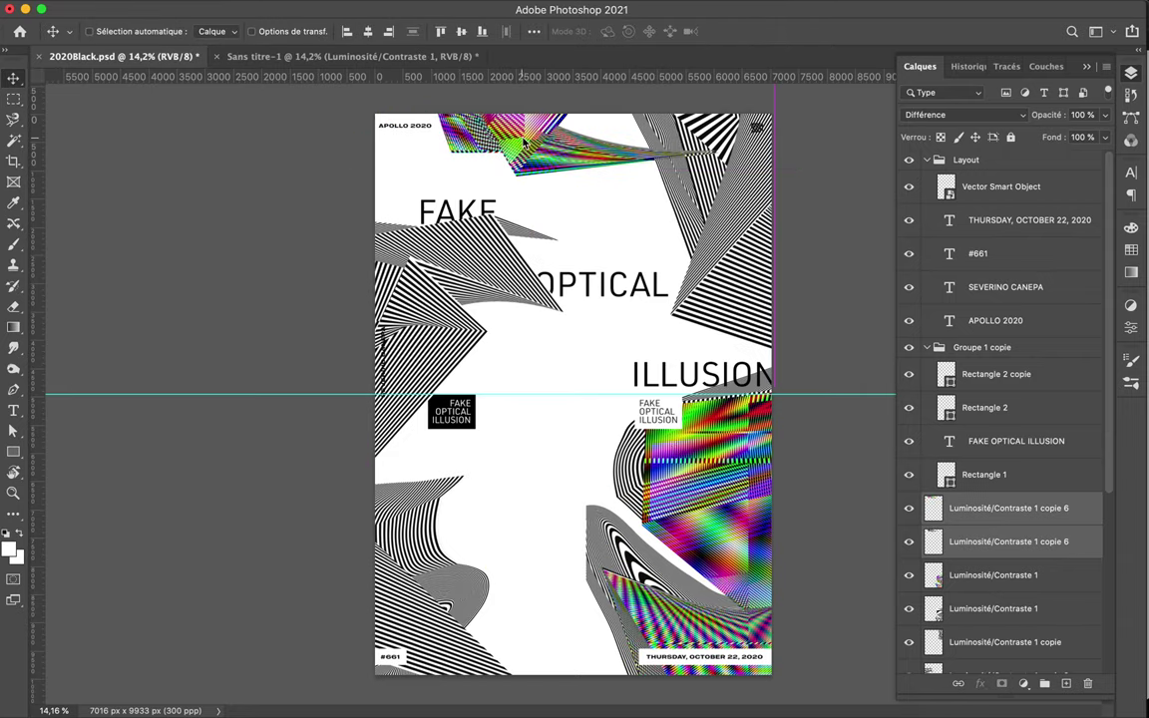
drag(469, 134, 484, 140)
drag(483, 243, 559, 355)
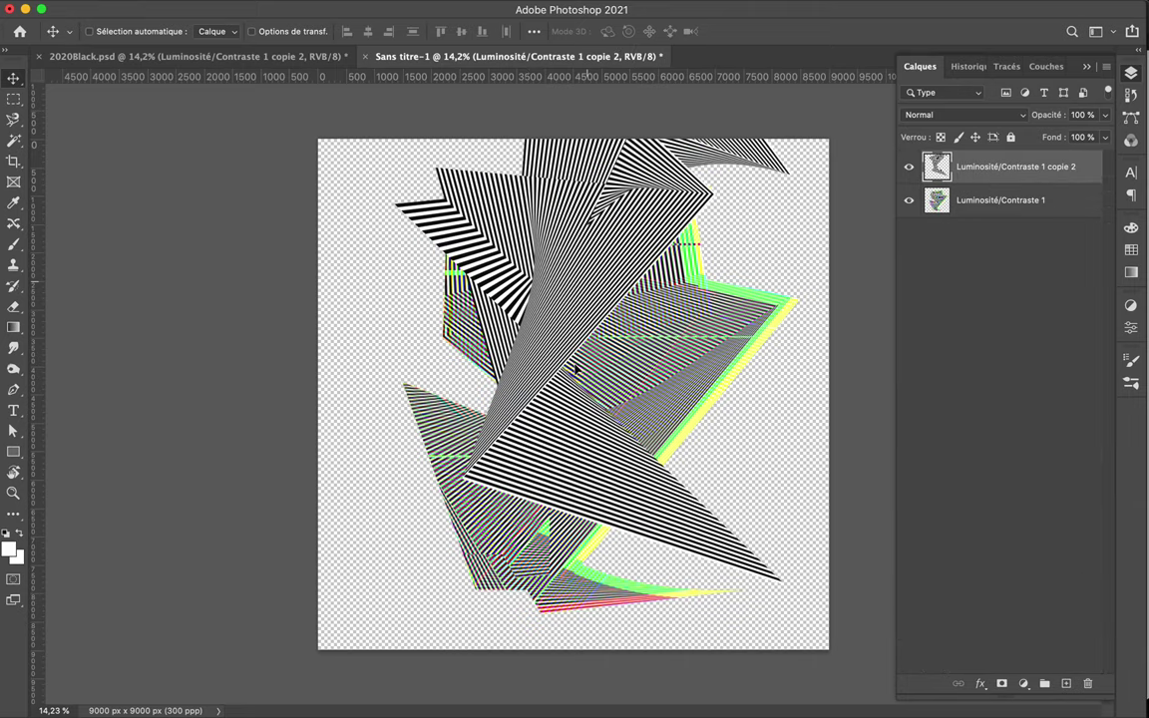
Delete the lower striped layer and convert the image to Grayscale, then back to RGB.
click(969, 201)
key(BackSpace)
click(231, 8)
click(741, 46)
click(686, 270)
click(231, 8)
click(469, 82)
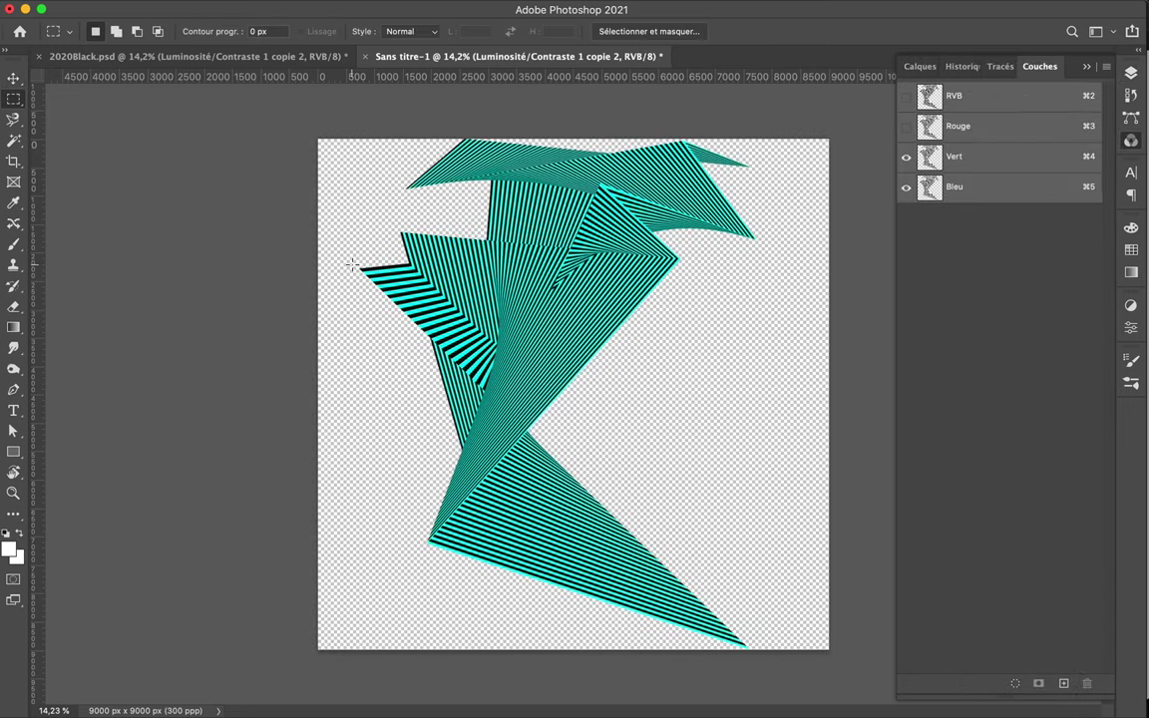
Set up channel visibility and offset a marquee band in the blue channel.
click(982, 127)
click(906, 188)
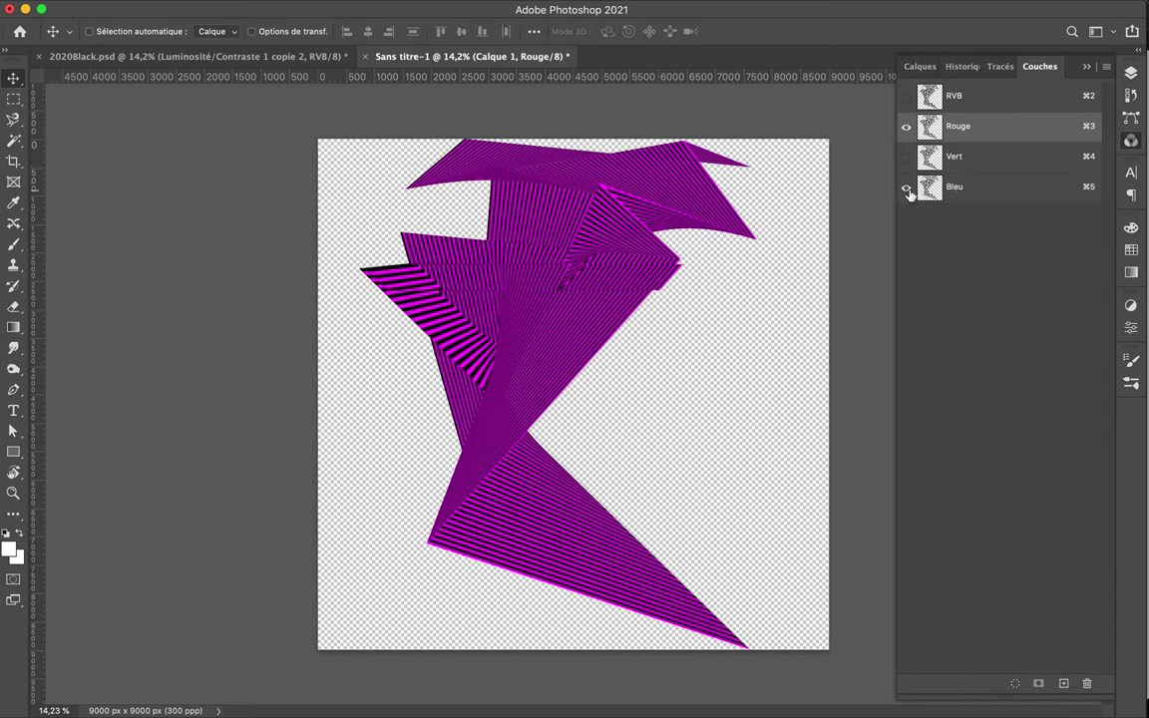
click(906, 188)
click(906, 156)
click(905, 187)
click(928, 187)
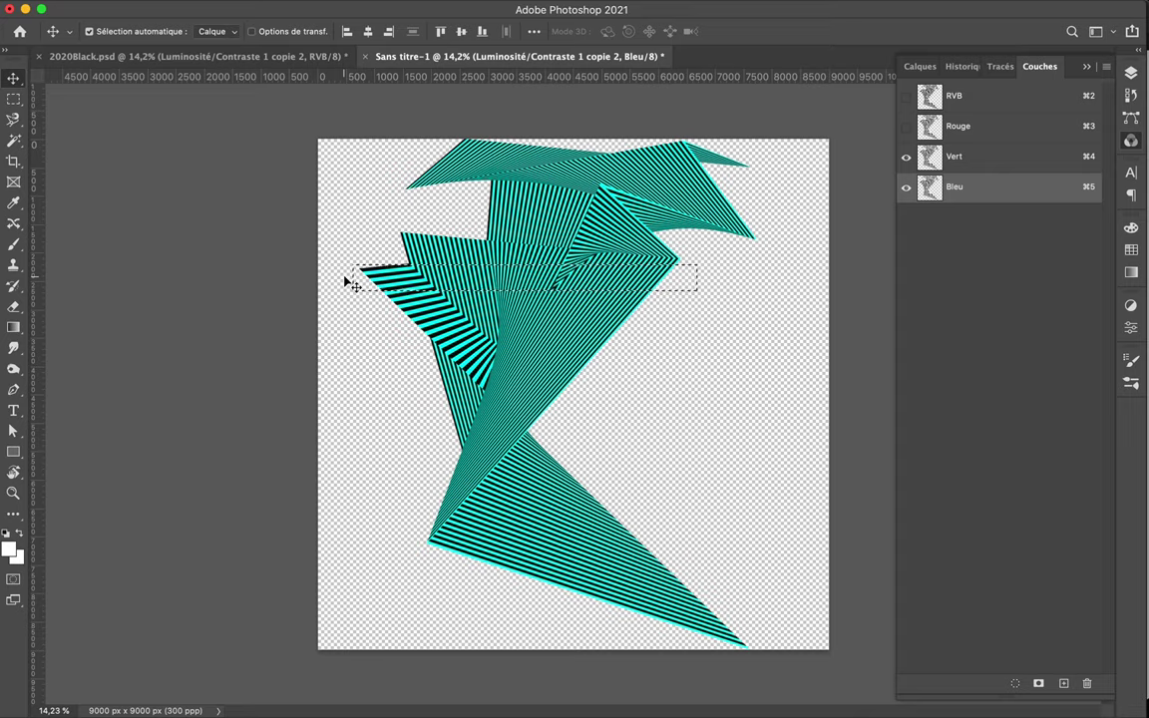
drag(465, 305, 455, 239)
key(m)
drag(396, 354, 632, 514)
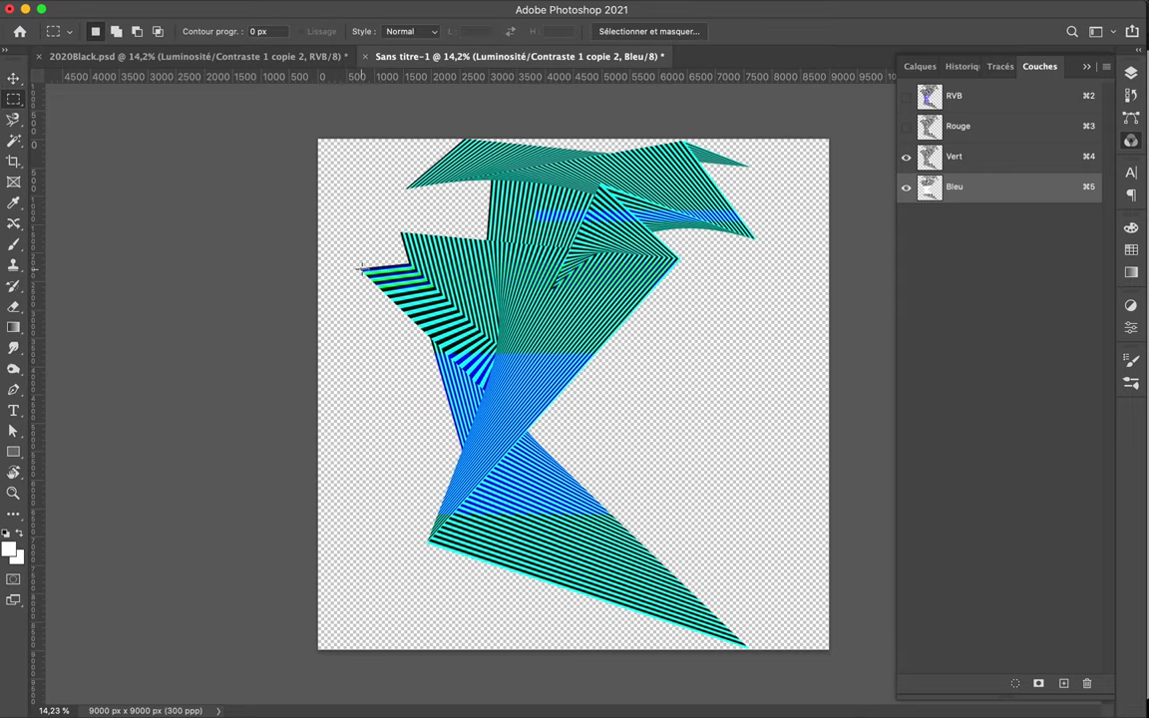
Shift a rectangular band in the green channel and adjust red and blue channel visibility.
click(936, 156)
drag(718, 266, 504, 171)
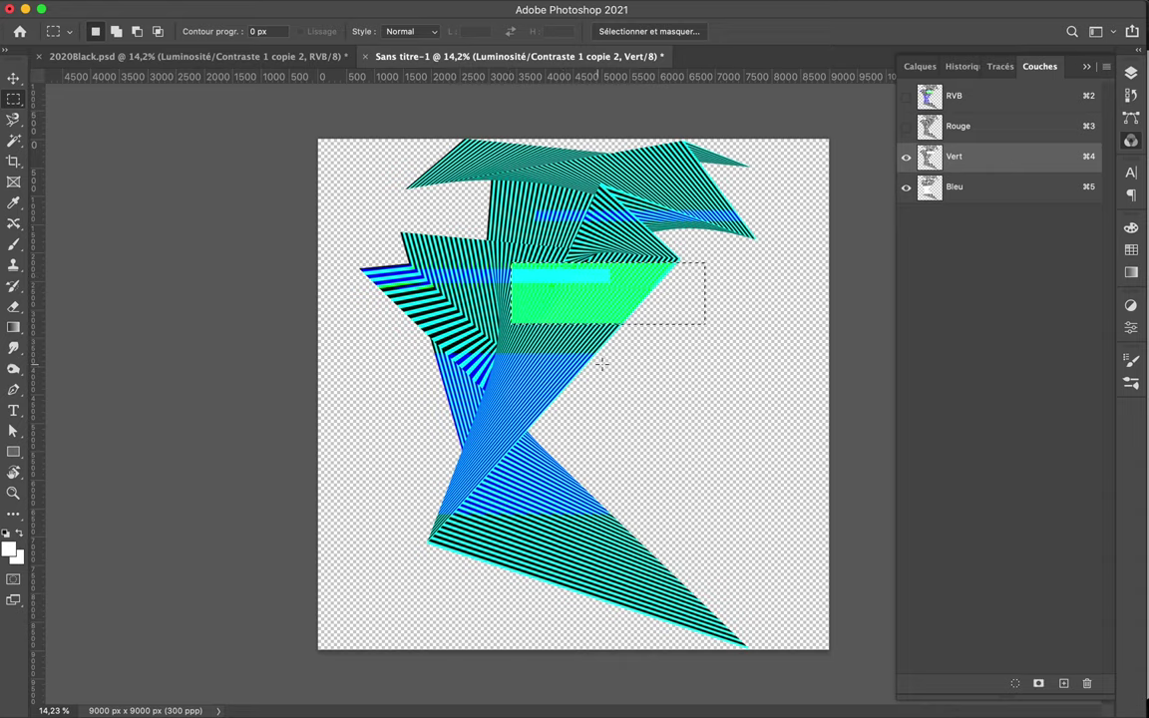
click(945, 125)
click(938, 187)
click(906, 125)
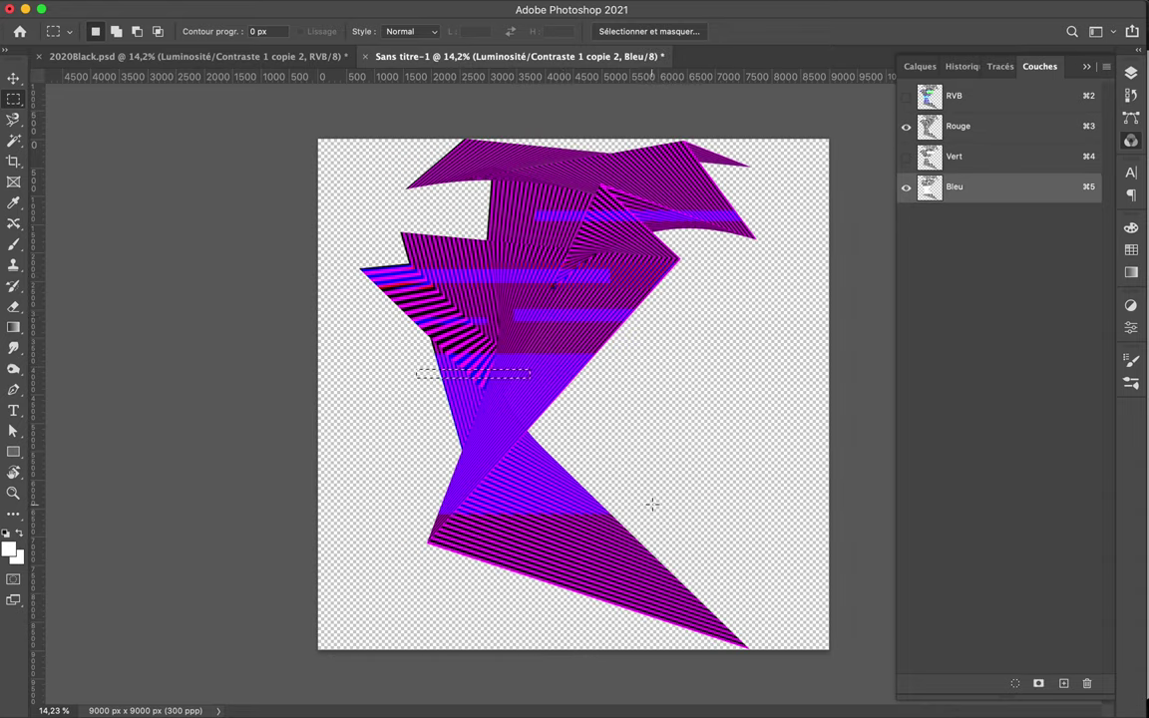
click(936, 157)
click(906, 126)
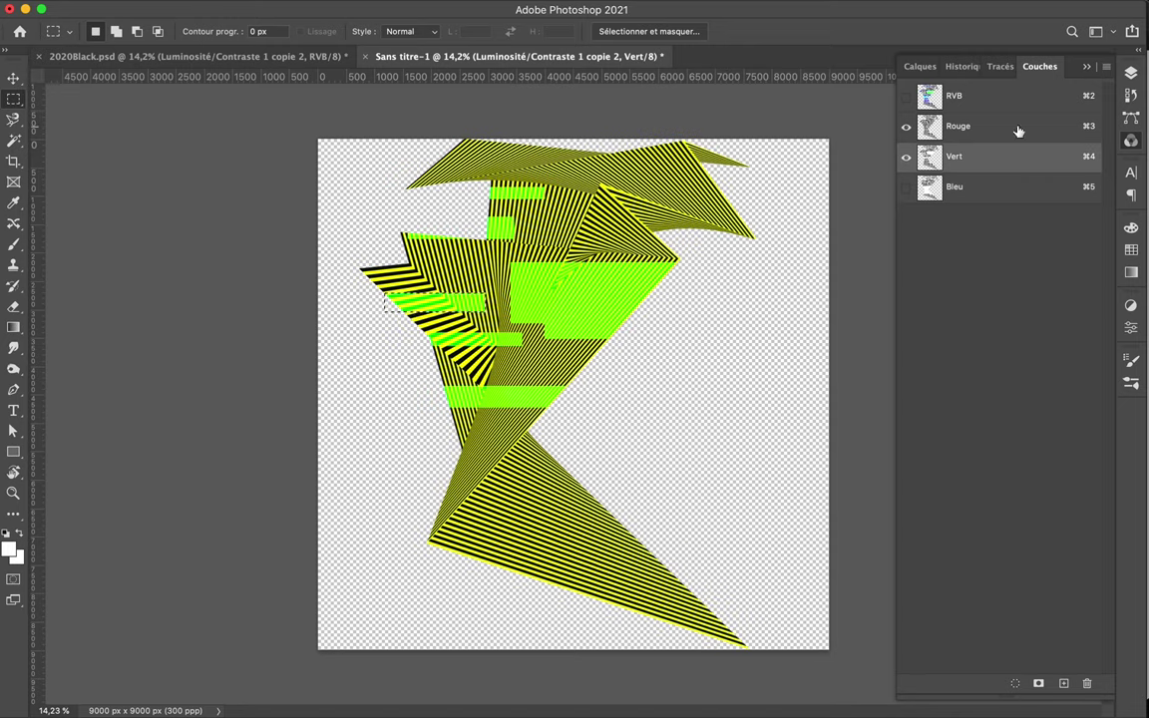
Select a thin strip in the red channel, restore full colour, and drag the shape into 2020Black.psd.
key(super+3)
drag(688, 291, 595, 294)
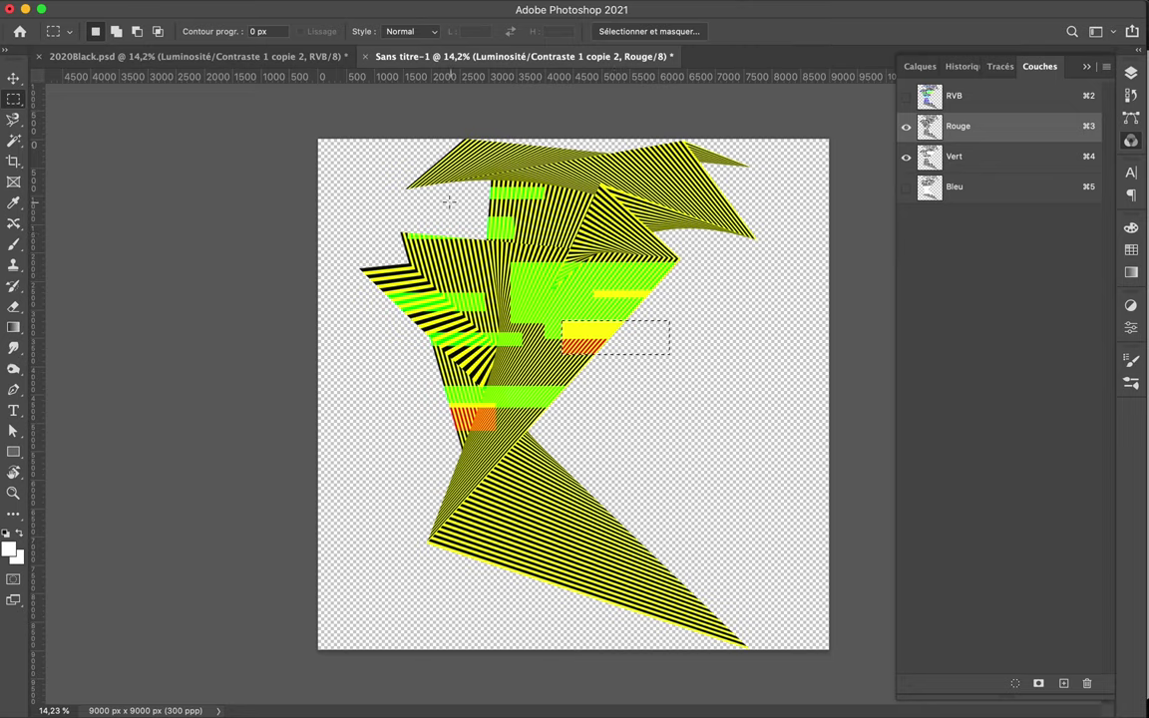
key(v)
click(982, 97)
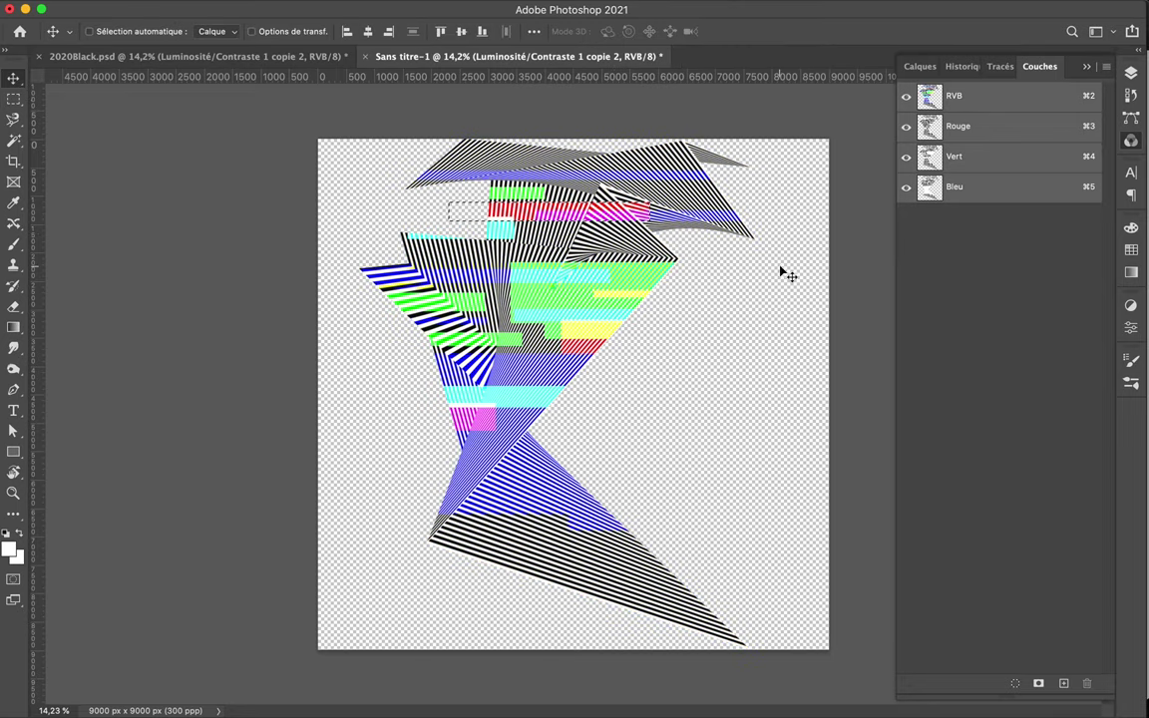
drag(571, 272, 399, 429)
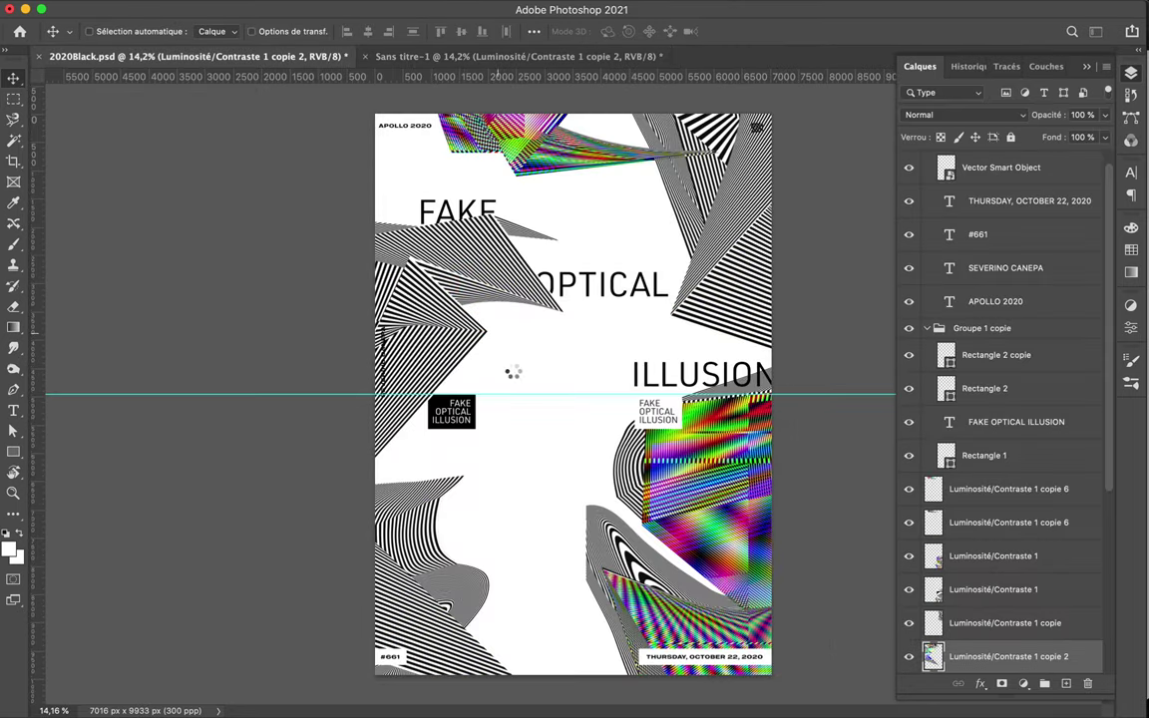
Leave the blend mode unchanged and open the untitled document's colour channels.
click(965, 115)
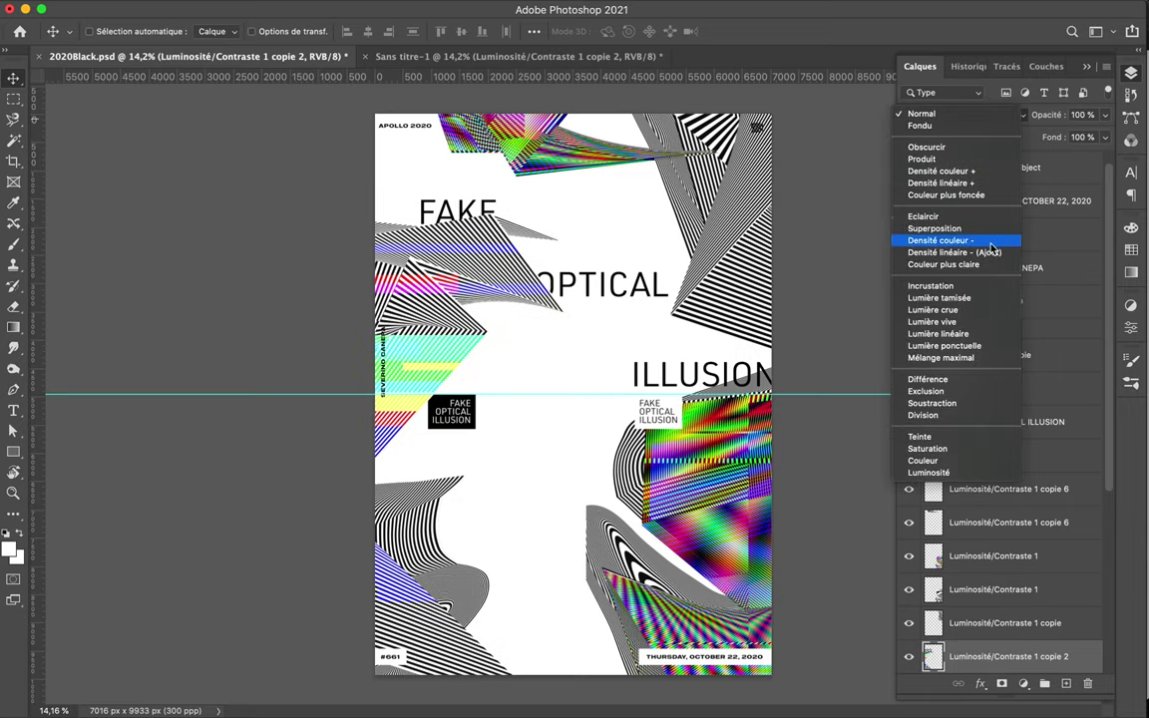
key(Escape)
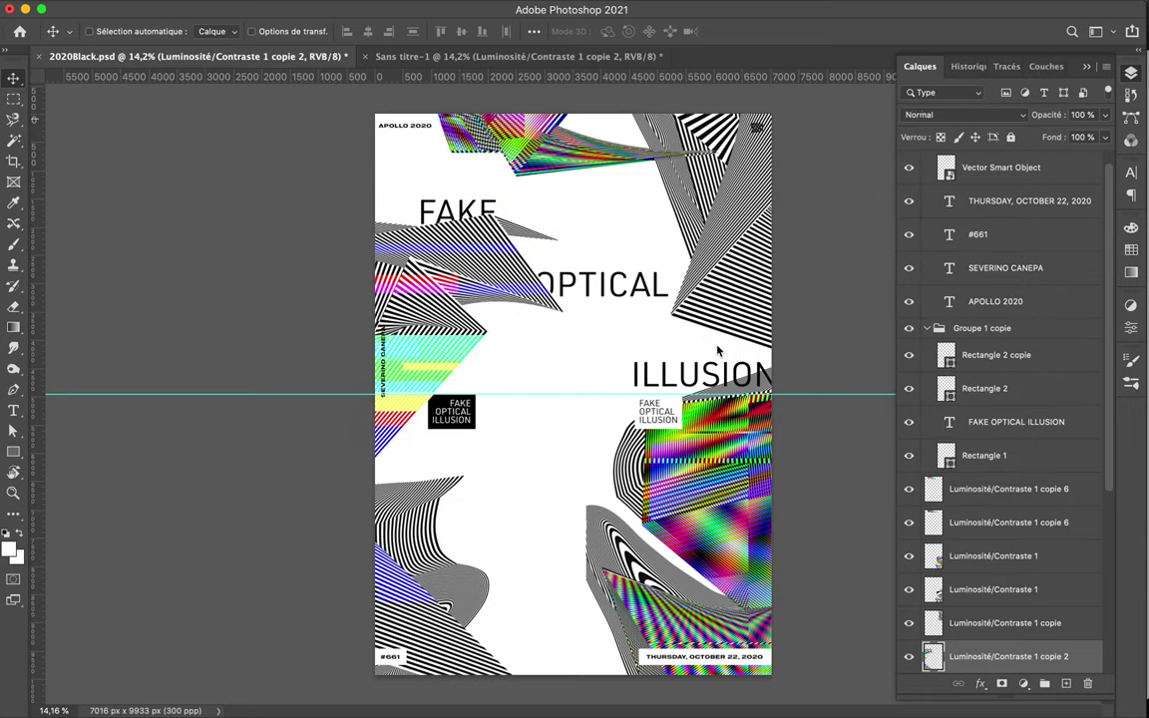
click(964, 115)
click(519, 56)
click(965, 115)
click(1047, 66)
Offset the red channel and then the green channel to create colour fringes.
click(957, 126)
click(906, 157)
key(m)
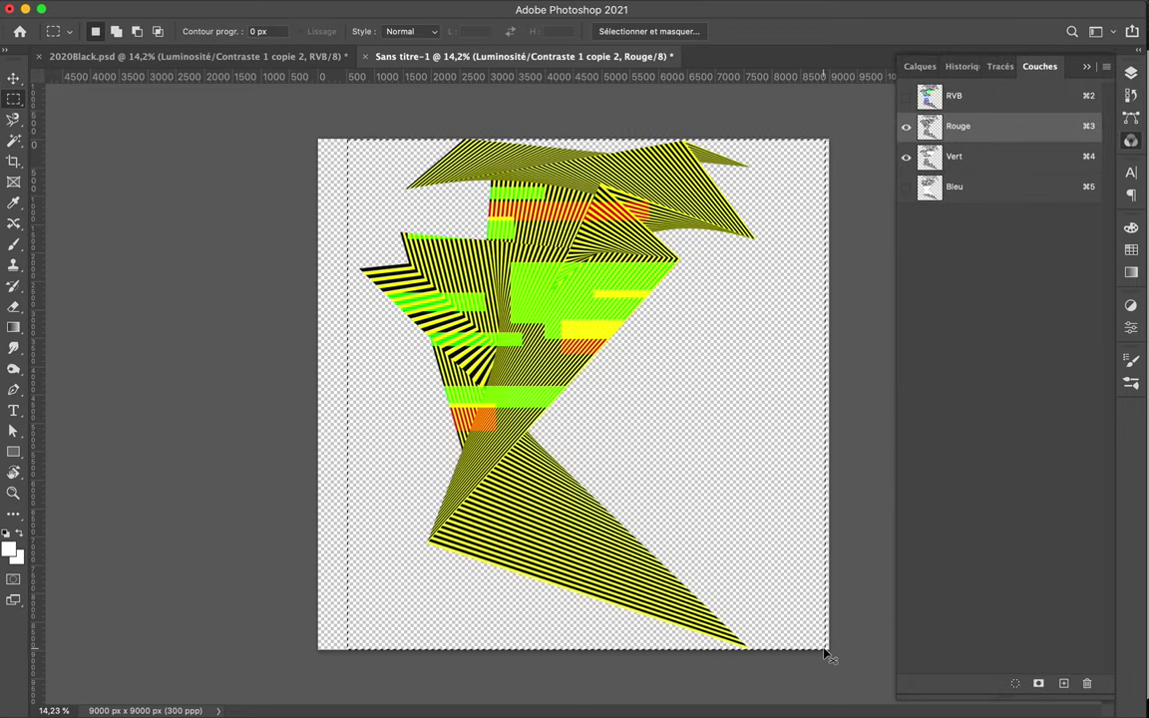
drag(596, 469, 552, 335)
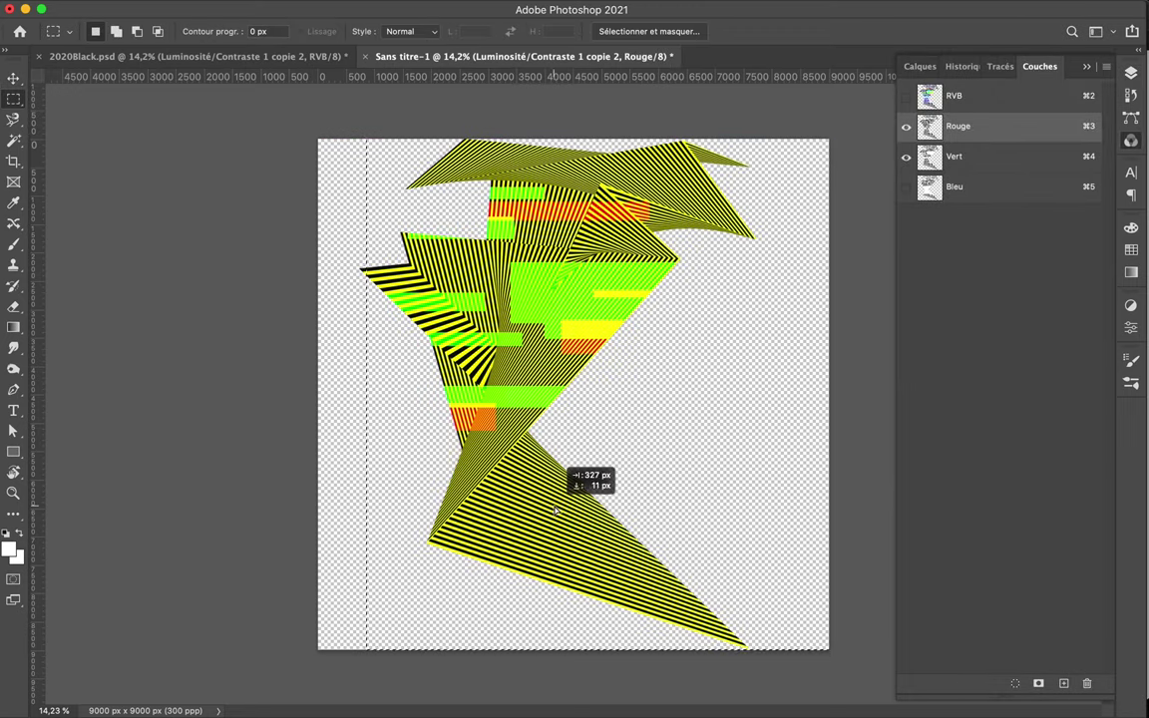
click(986, 161)
key(m)
click(502, 286)
drag(518, 292, 512, 292)
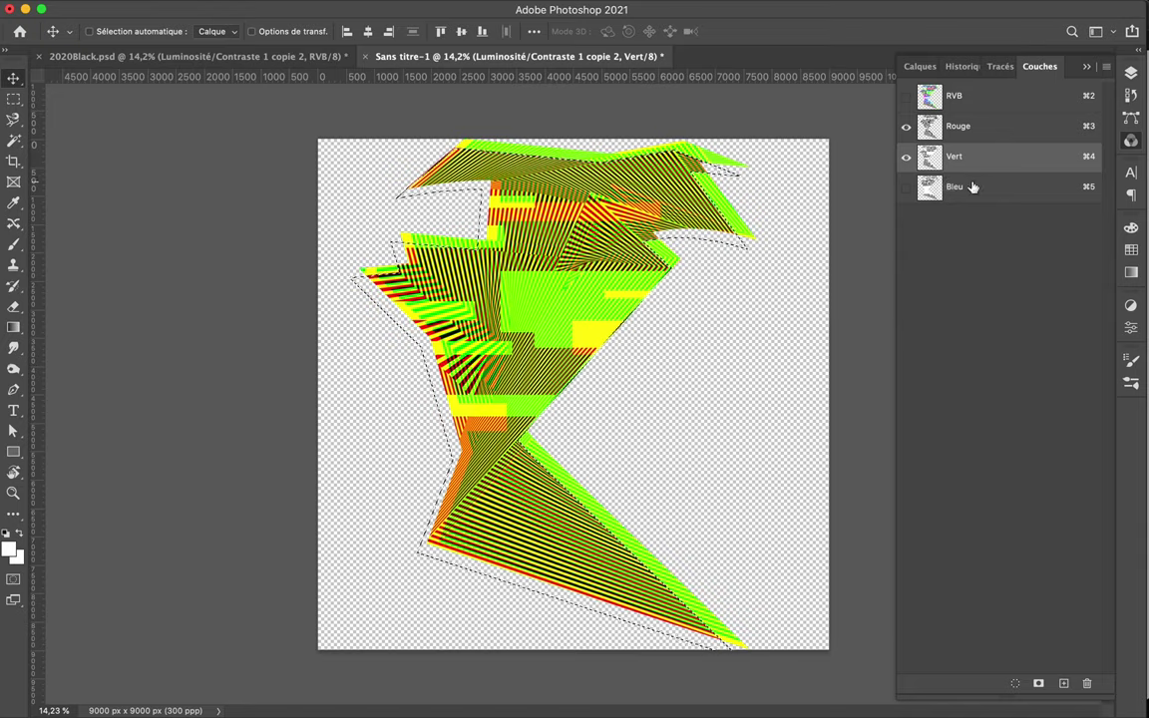
Offset the blue channel and return to the full-colour layers view.
key(super+5)
key(m)
key(v)
mouse_move(617, 424)
mouse_down()
mouse_move(603, 333)
mouse_move(329, 45)
mouse_move(617, 323)
mouse_move(383, 391)
mouse_up()
click(907, 100)
click(919, 65)
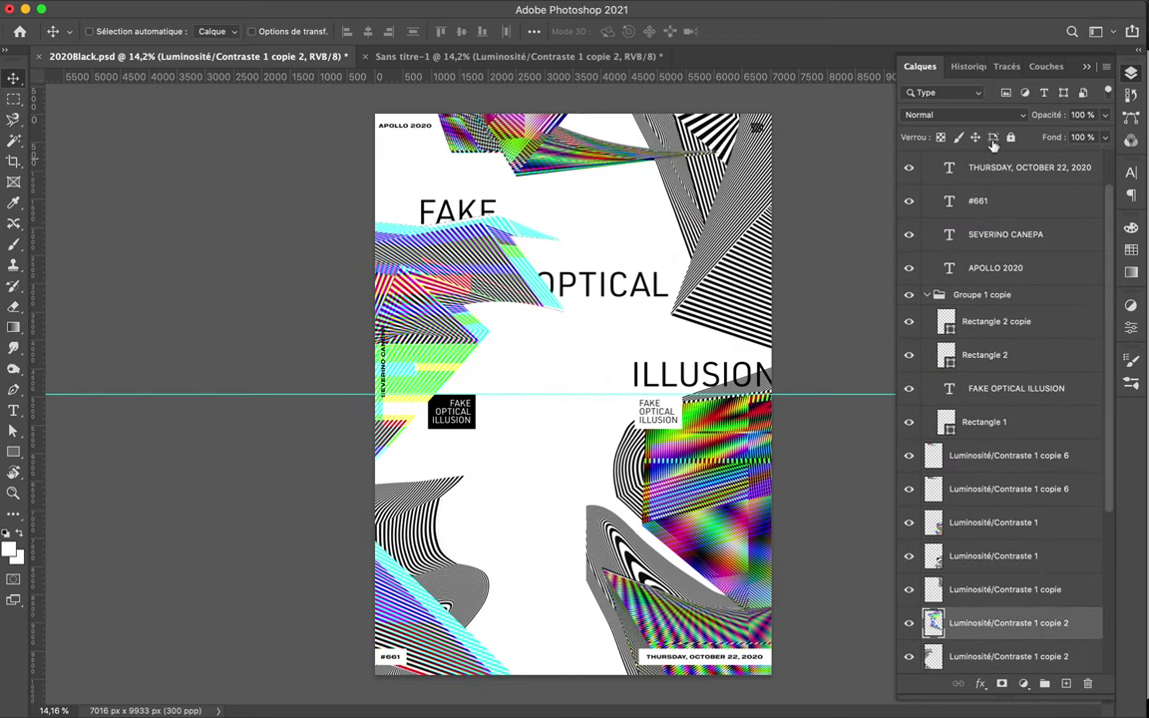
Give the dropped glitch layer a colourful blend mode and set FAKE, OPTICAL, ILLUSION tracking to -40.
click(963, 115)
click(912, 379)
super+click(459, 204)
scroll(570, 289, up, 3)
shift+click(974, 589)
click(1132, 173)
click(1071, 236)
text(-40)
key(Return)
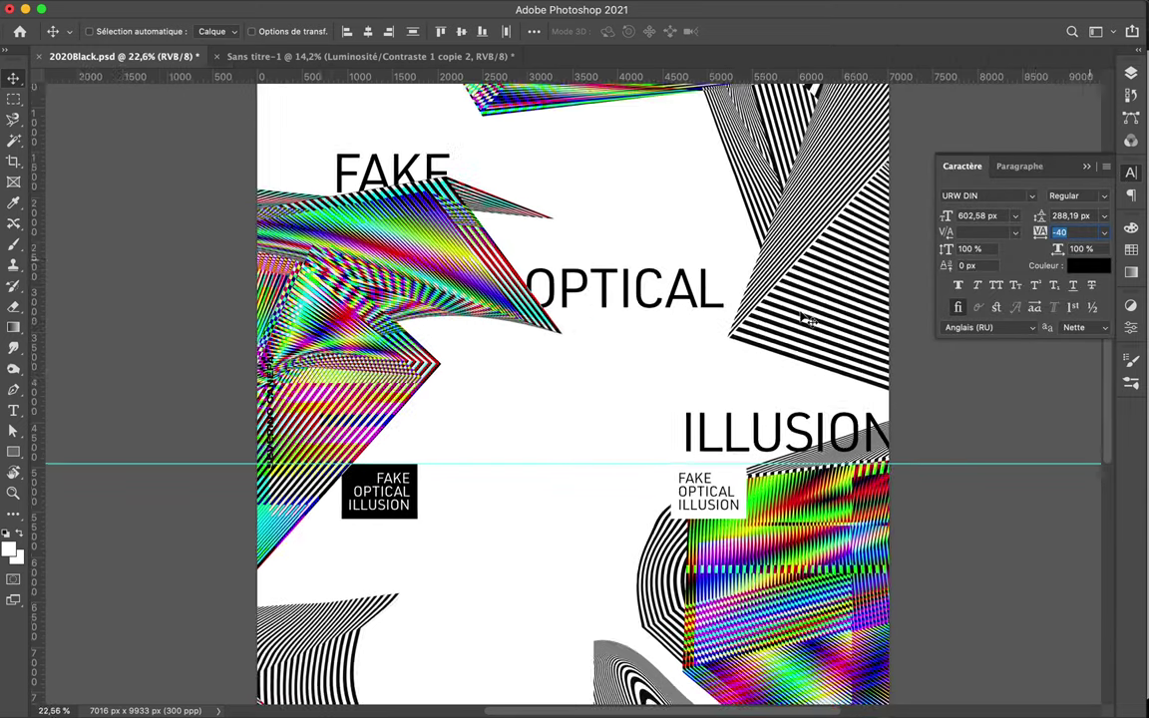
Duplicate FAKE below the black caption box and retype it as "#7".
scroll(880, 193, down, 2)
scroll(621, 249, down, 1)
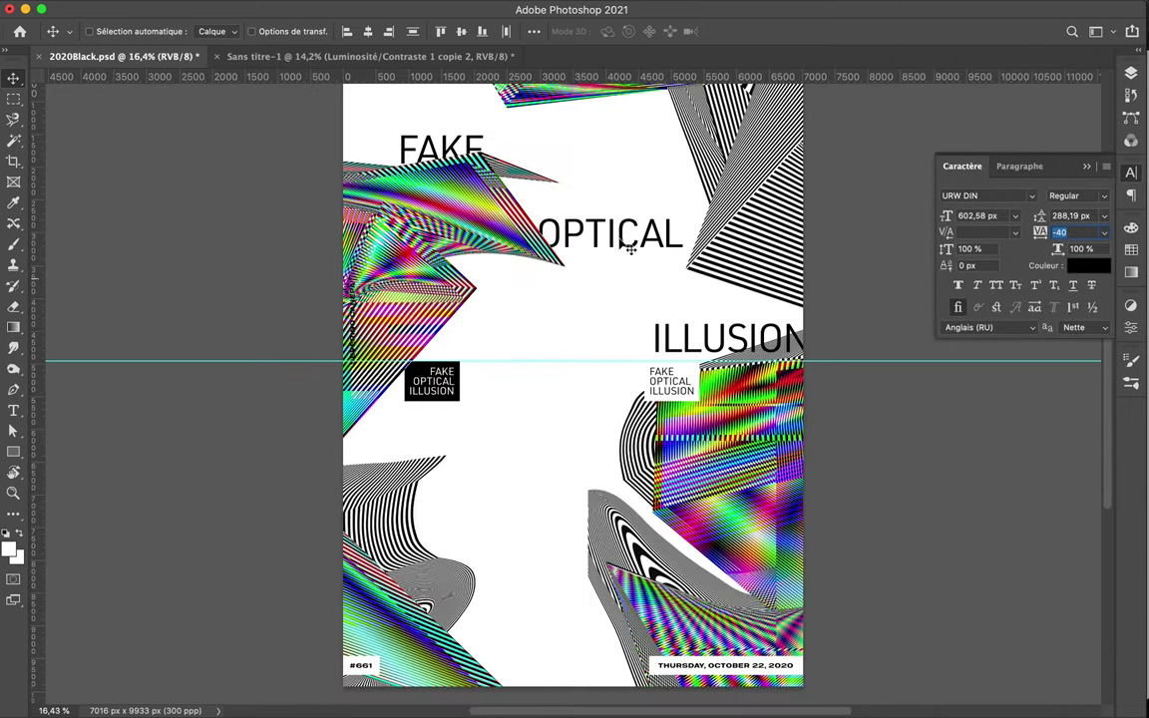
scroll(429, 194, down, 1)
drag(461, 192, 477, 475)
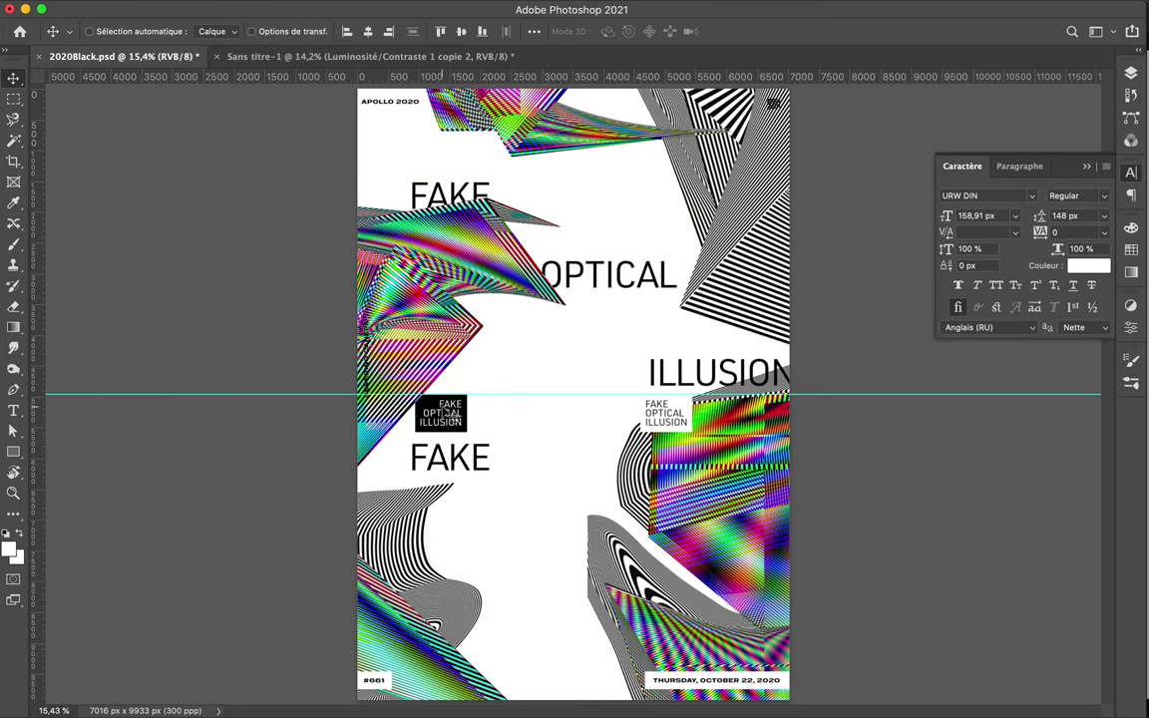
scroll(571, 442, up, 2)
double_click(412, 494)
text(#7)
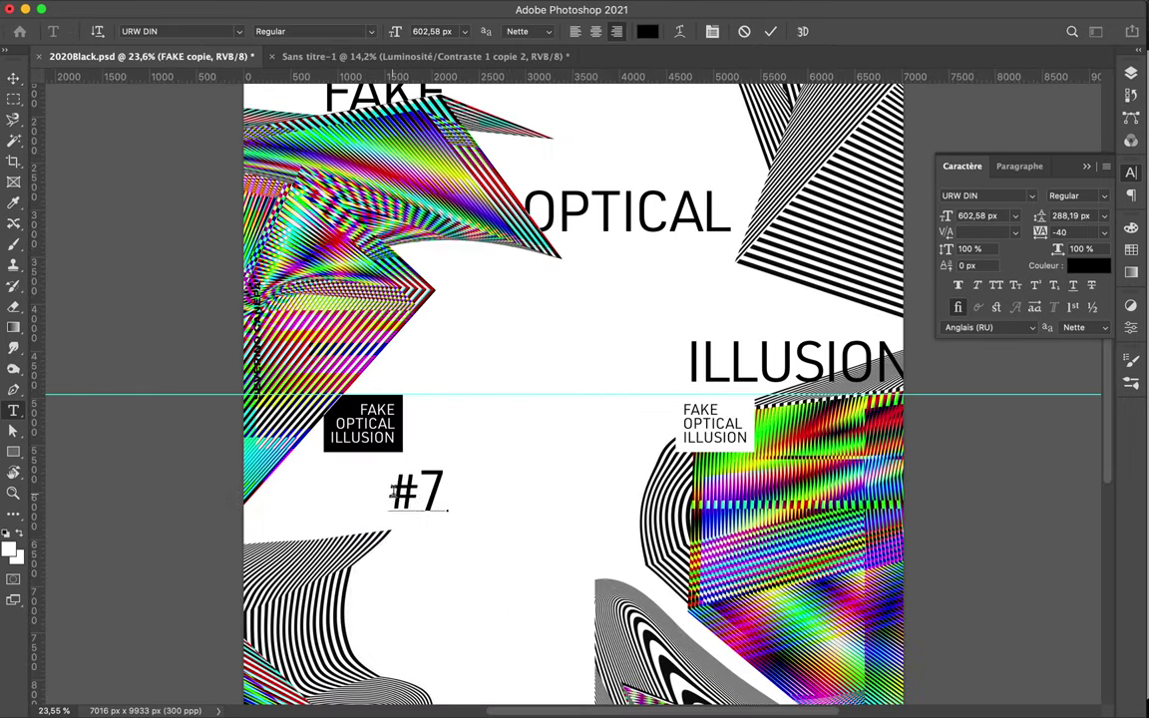
key(Escape)
Move the ILLUSION title left above the black box.
scroll(464, 506, down, 1)
scroll(464, 506, down, 1)
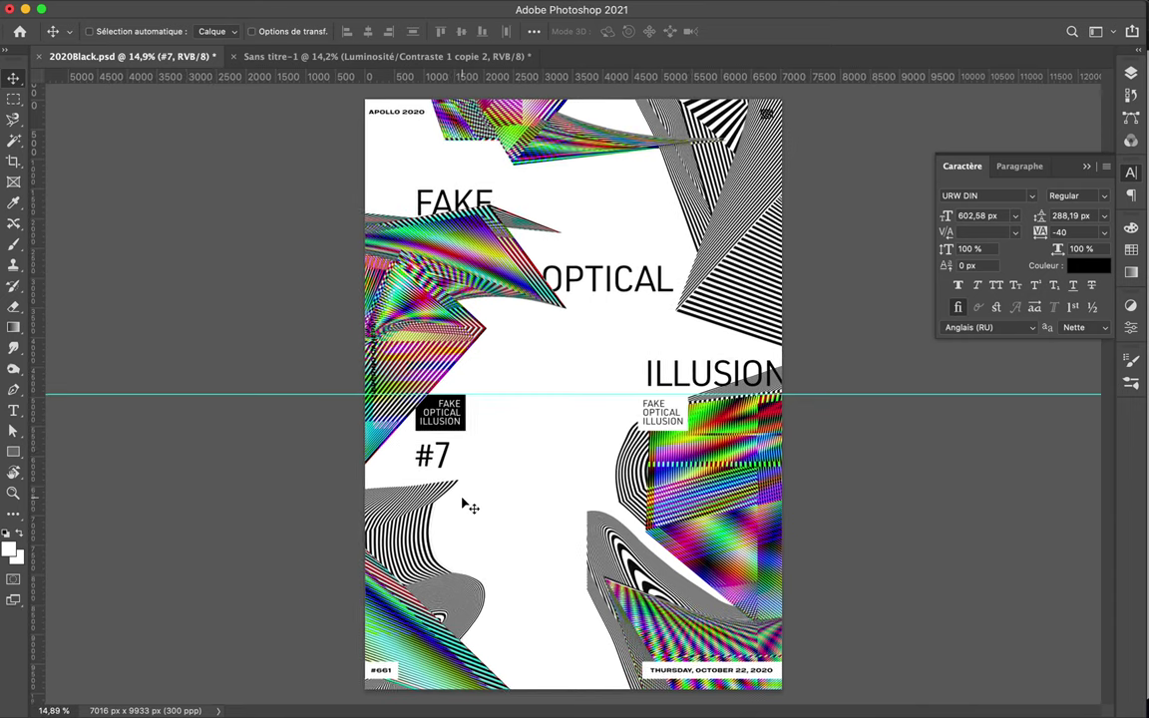
click(703, 377)
drag(703, 378, 503, 377)
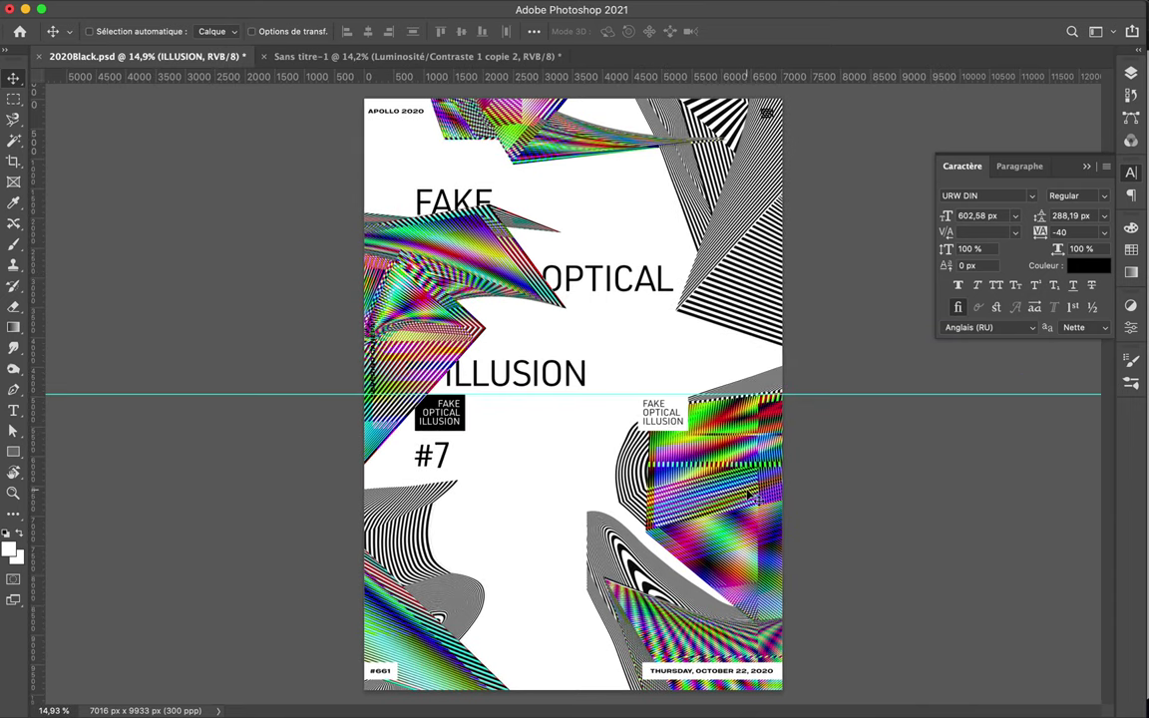
scroll(559, 369, down, 1)
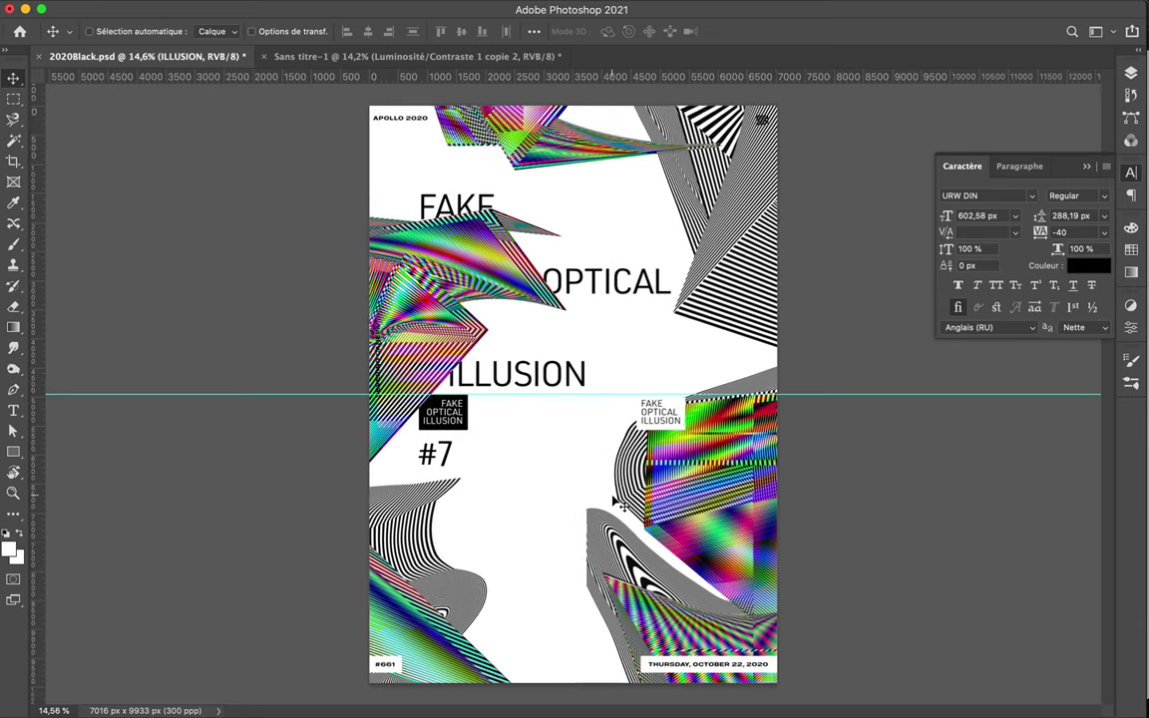